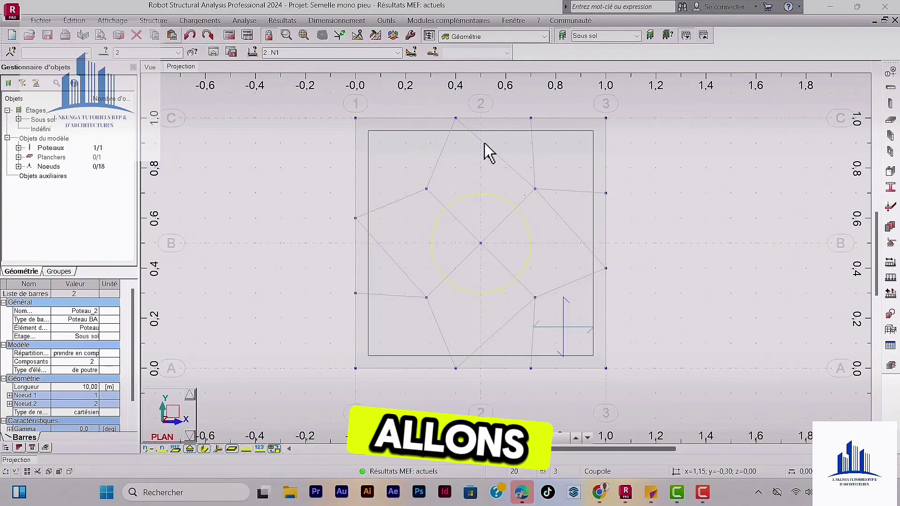
pyautogui.scroll(2, 419, 187)
pyautogui.scroll(-3, 375, 200)
pyautogui.scroll(-1, 403, 195)
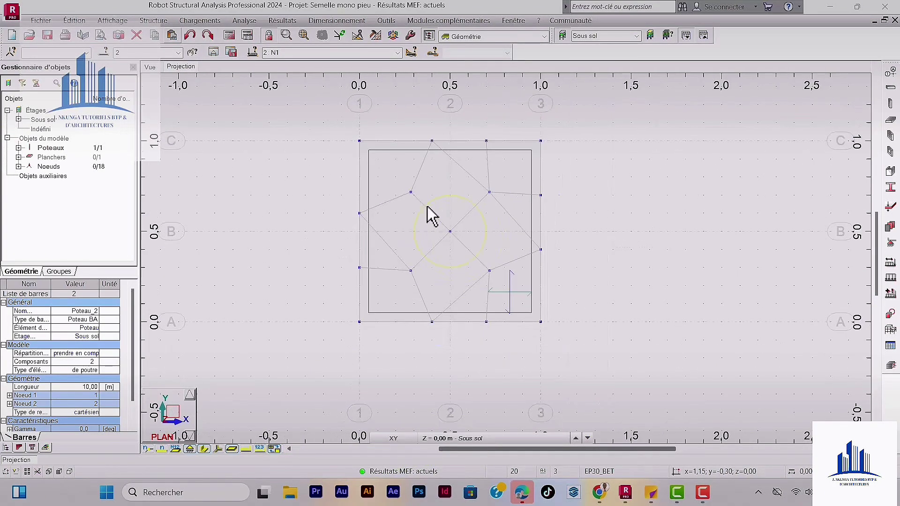
pyautogui.scroll(2, 426, 206)
pyautogui.scroll(1, 421, 214)
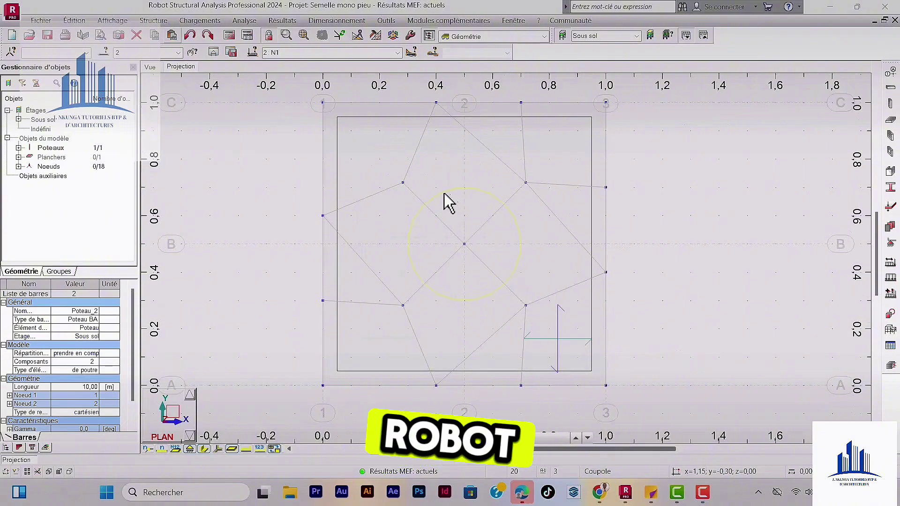
pyautogui.scroll(-2, 436, 204)
pyautogui.scroll(2, 421, 160)
pyautogui.scroll(-1, 426, 177)
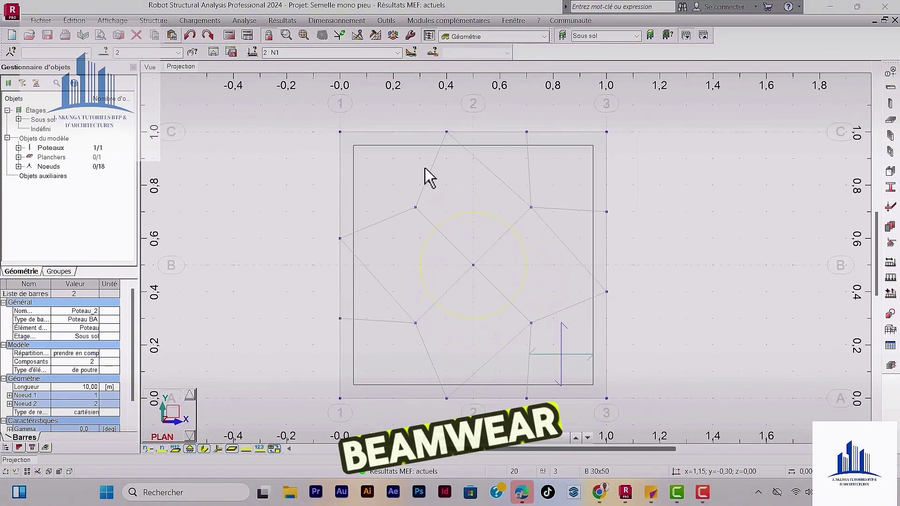
pyautogui.scroll(-1, 429, 178)
pyautogui.scroll(1, 465, 194)
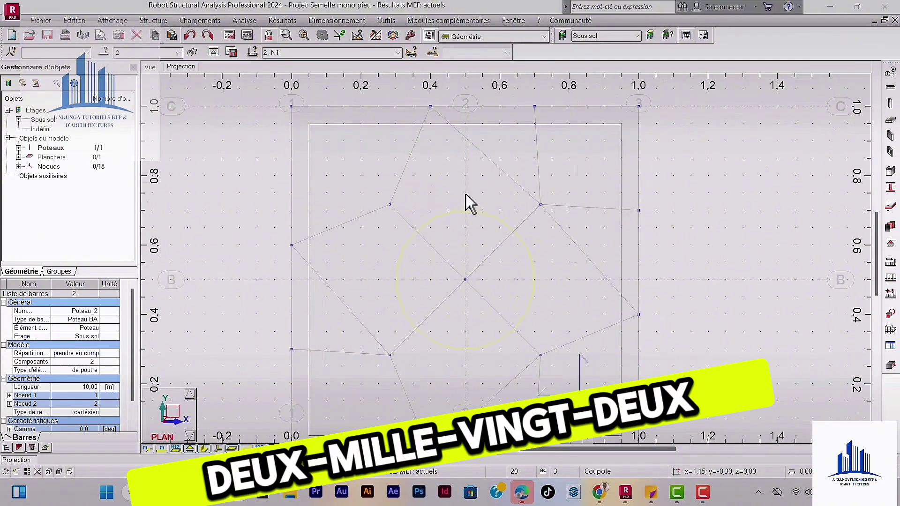
pyautogui.scroll(-1, 453, 191)
pyautogui.scroll(1, 454, 191)
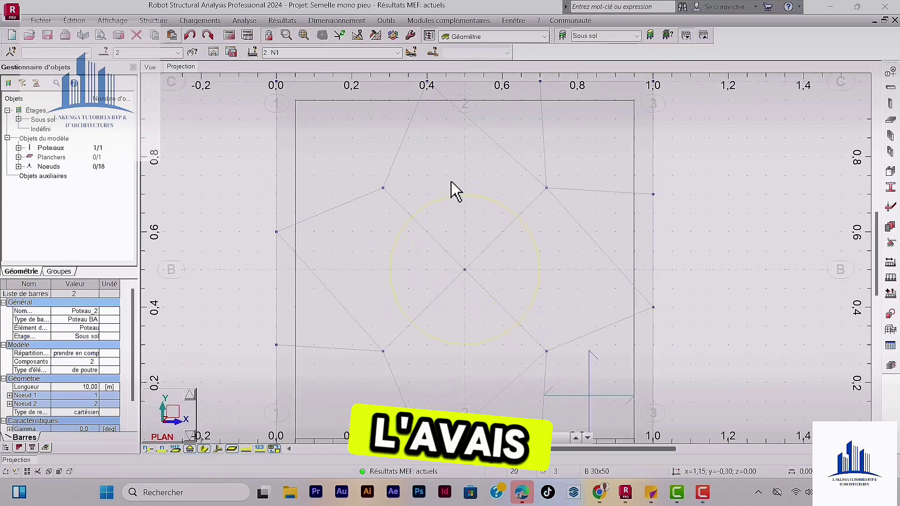
pyautogui.scroll(-2, 438, 178)
pyautogui.scroll(-1, 478, 187)
pyautogui.scroll(2, 476, 195)
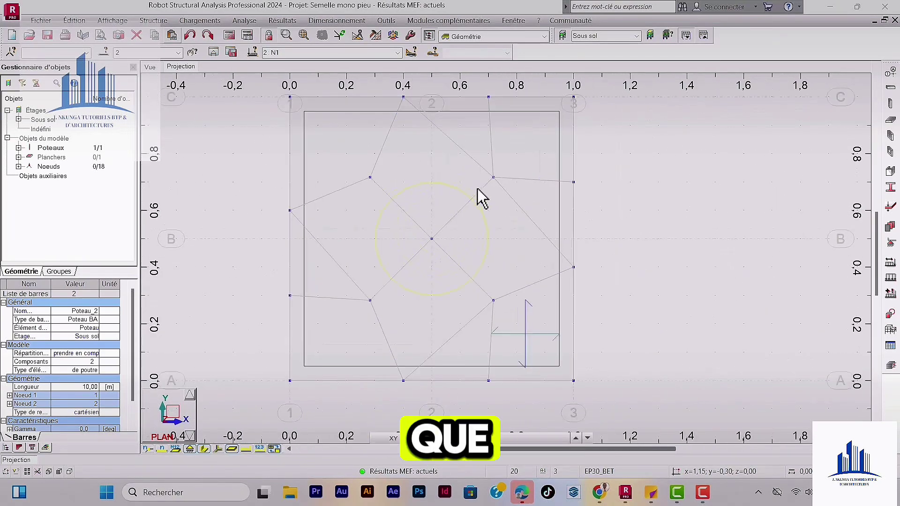
pyautogui.scroll(-2, 490, 190)
pyautogui.scroll(1, 482, 195)
pyautogui.scroll(2, 476, 203)
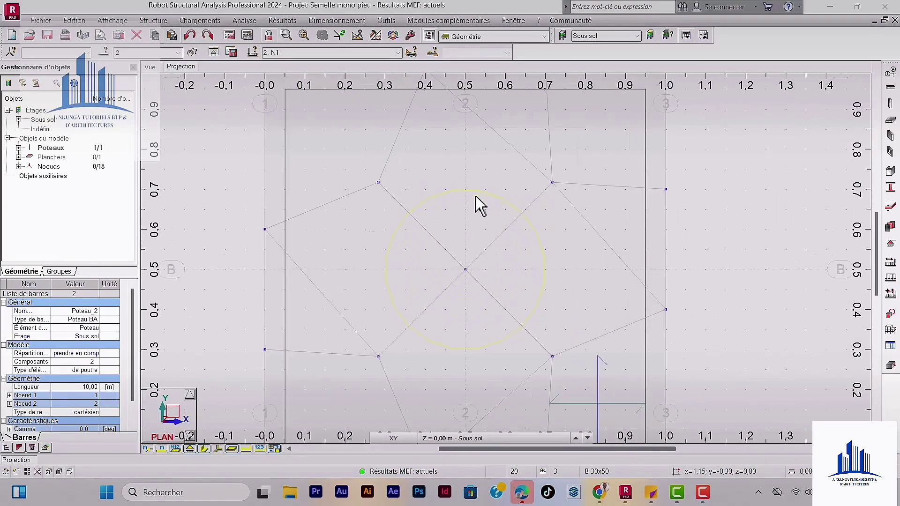
pyautogui.scroll(-2, 484, 203)
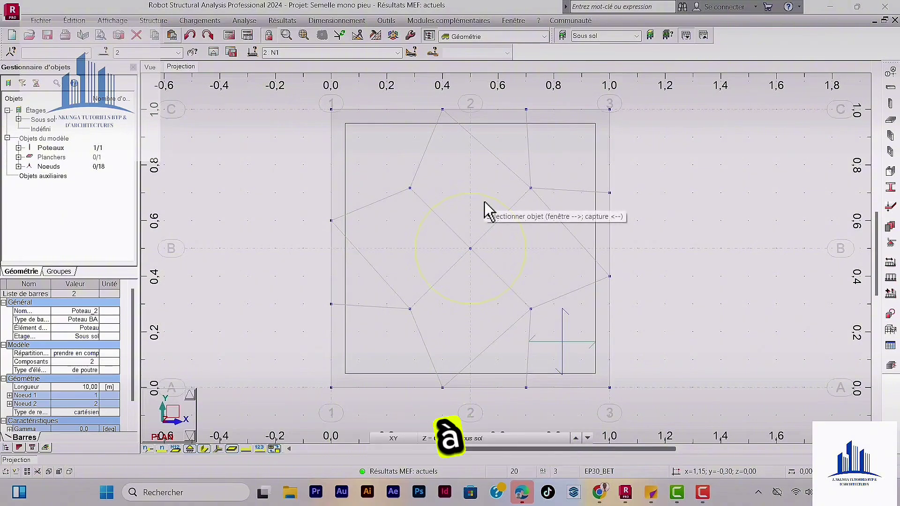
pyautogui.scroll(-1, 484, 207)
pyautogui.scroll(-1, 468, 190)
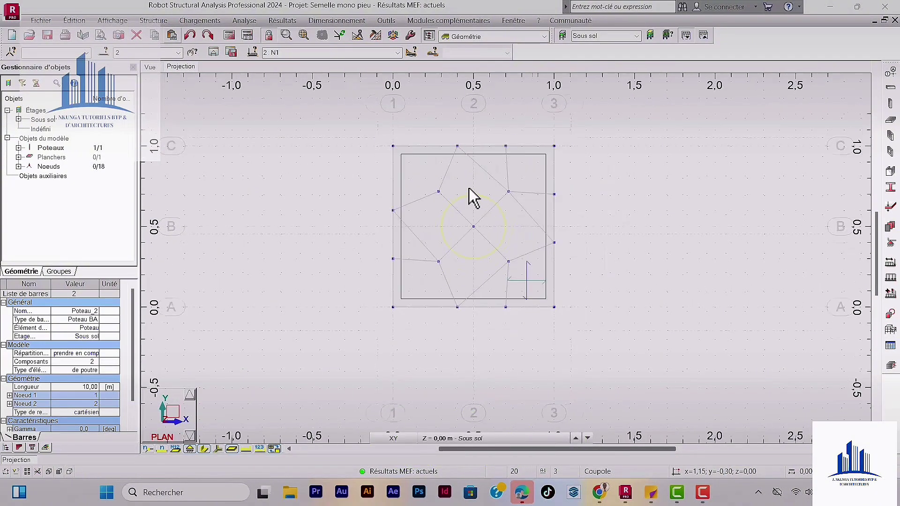
pyautogui.scroll(3, 473, 204)
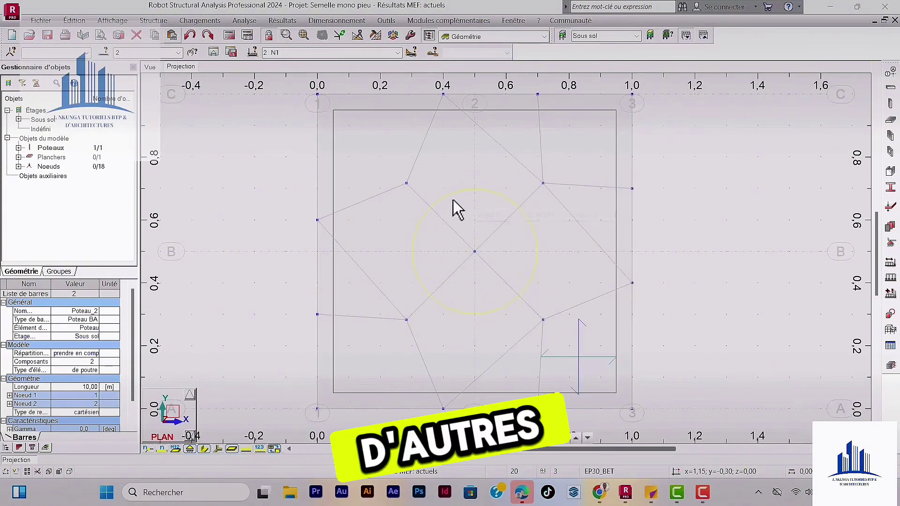
pyautogui.scroll(-1, 458, 207)
pyautogui.scroll(1, 465, 209)
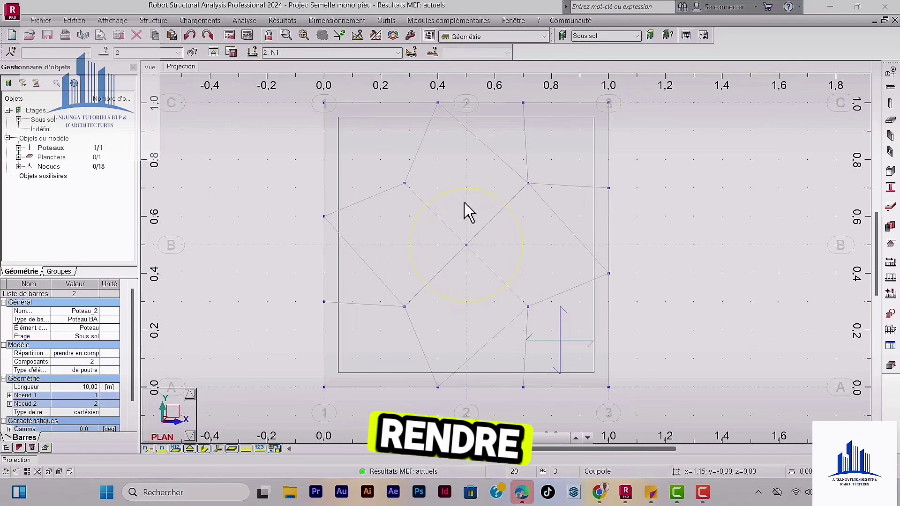
pyautogui.scroll(1, 463, 211)
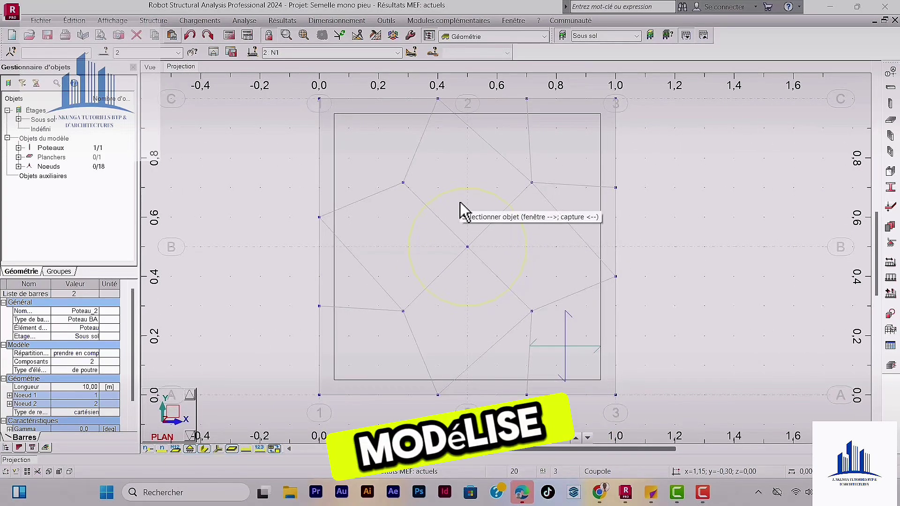
pyautogui.scroll(-1, 468, 212)
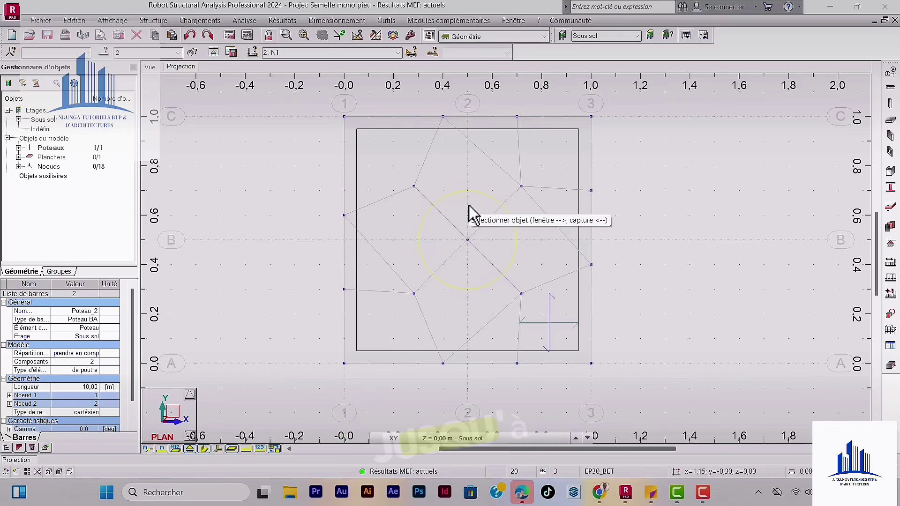
pyautogui.scroll(1, 487, 217)
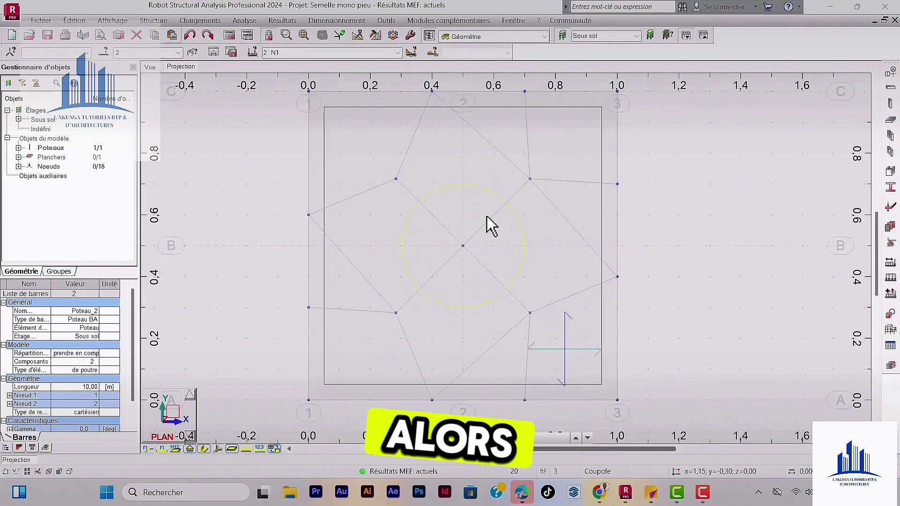
pyautogui.scroll(-1, 486, 217)
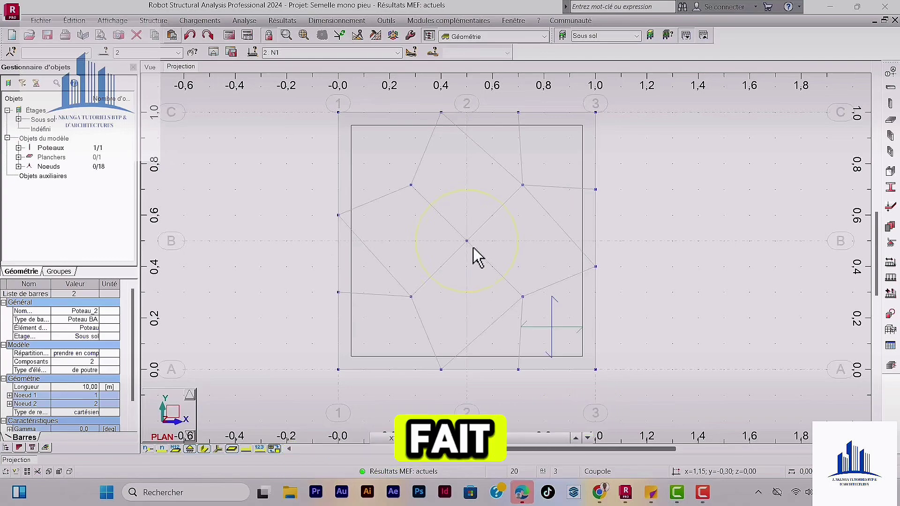
pyautogui.scroll(-1, 473, 249)
pyautogui.scroll(-1, 473, 248)
pyautogui.scroll(3, 469, 249)
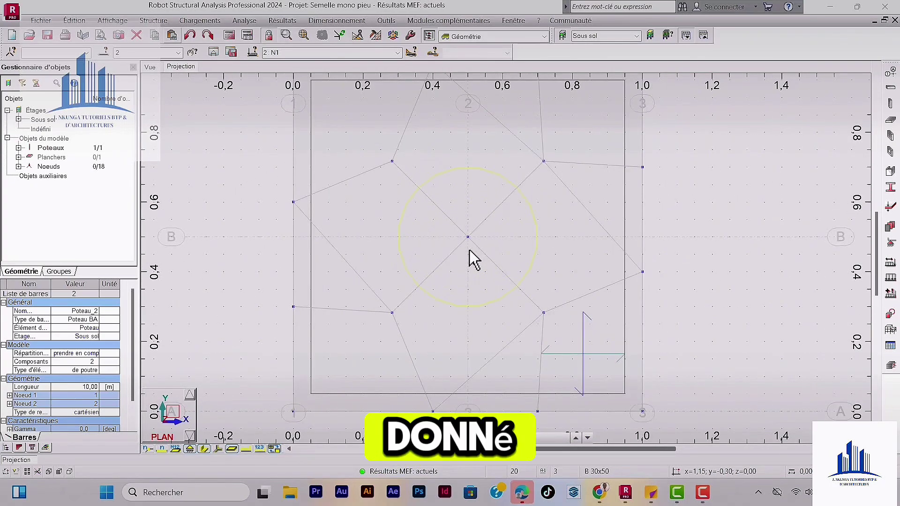
pyautogui.scroll(-1, 470, 253)
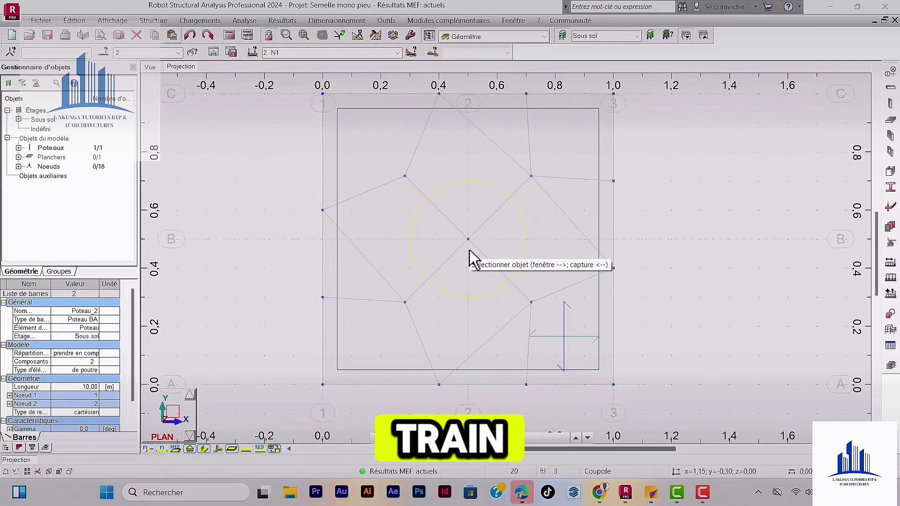
pyautogui.scroll(-1, 450, 251)
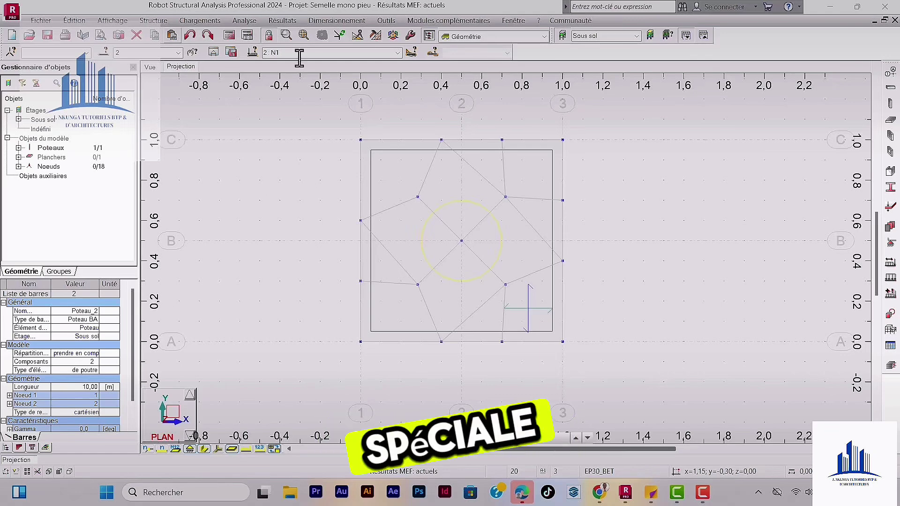
# Step: Switch from the plan projection to the 3D view and examine the footing, its applied load and the pile beneath it
pyautogui.click(153, 69)
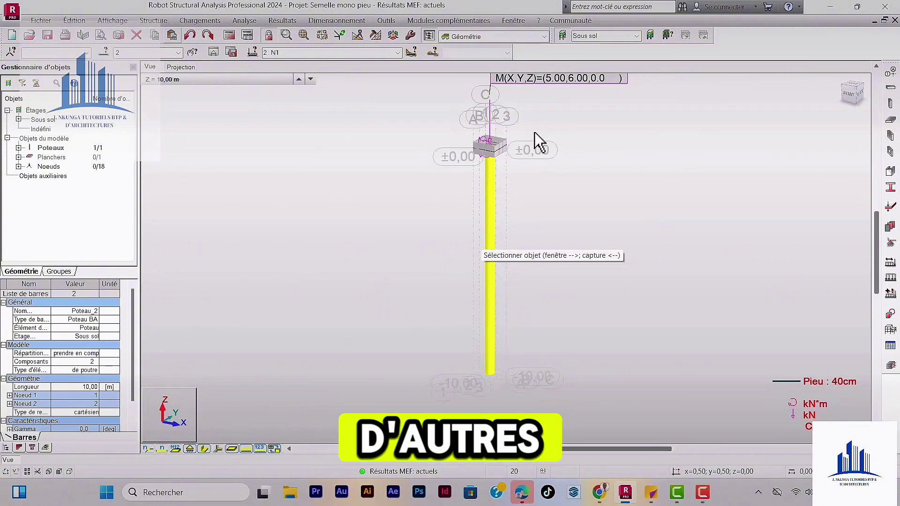
pyautogui.scroll(2, 514, 128)
pyautogui.scroll(1, 464, 117)
pyautogui.scroll(-3, 500, 165)
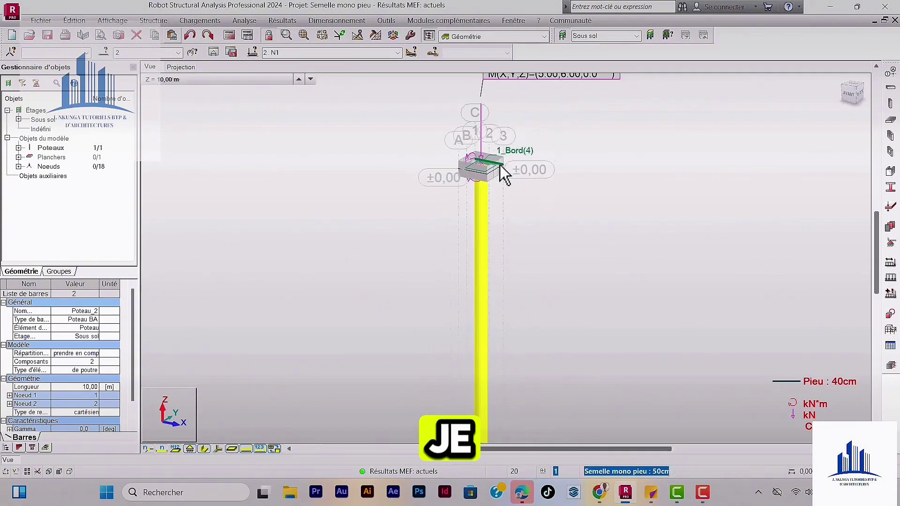
pyautogui.scroll(-1, 499, 166)
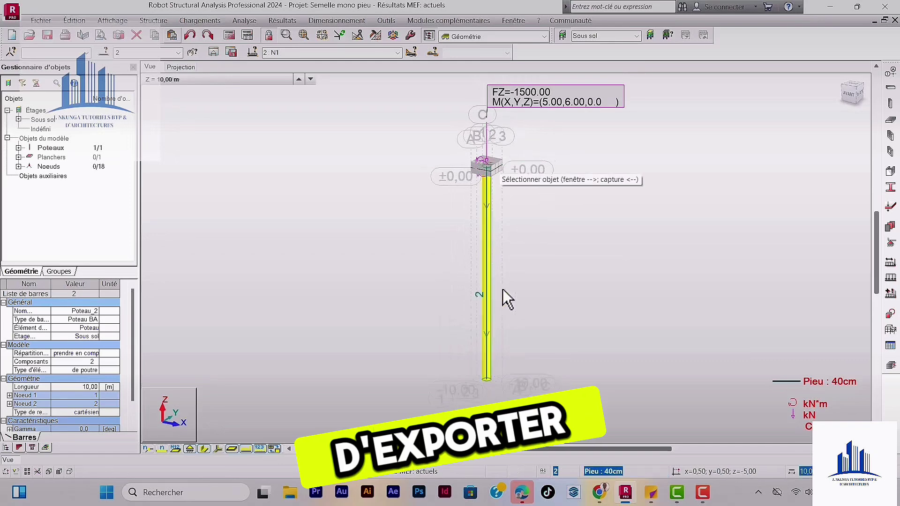
pyautogui.scroll(2, 470, 223)
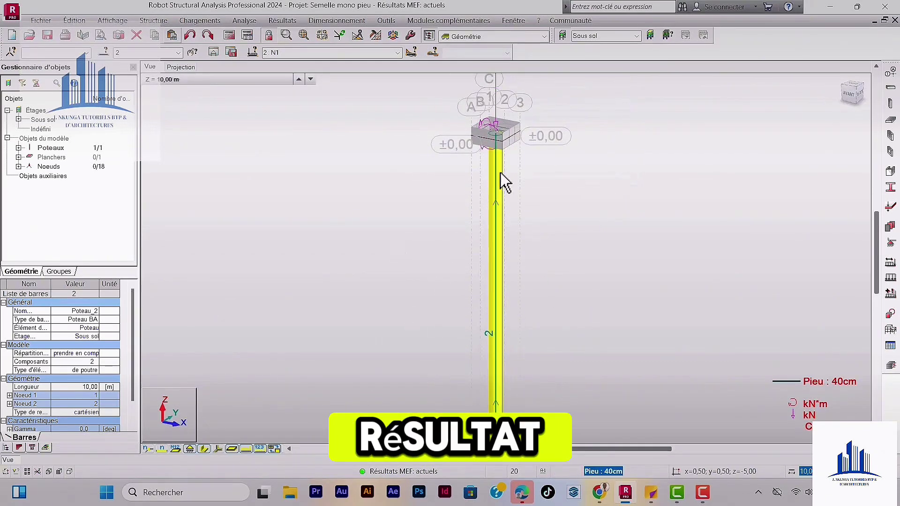
pyautogui.scroll(-2, 465, 264)
pyautogui.scroll(-1, 478, 187)
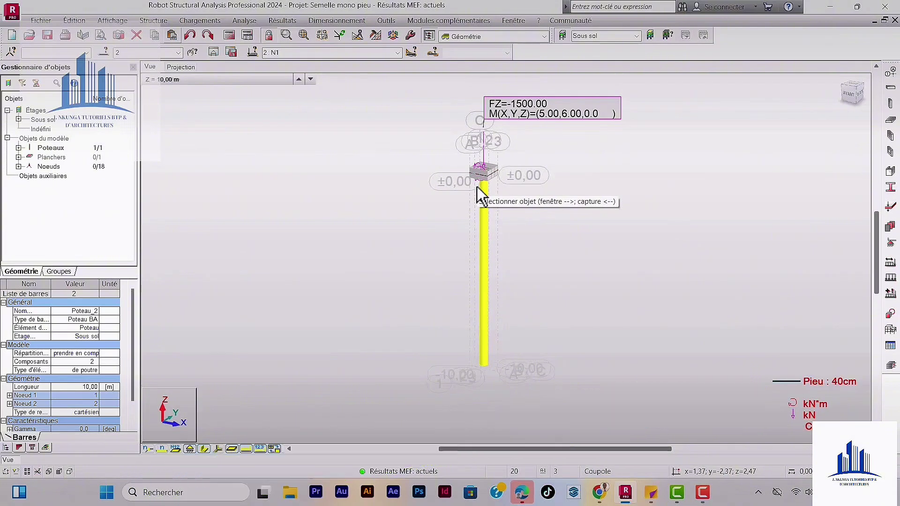
pyautogui.scroll(1, 483, 212)
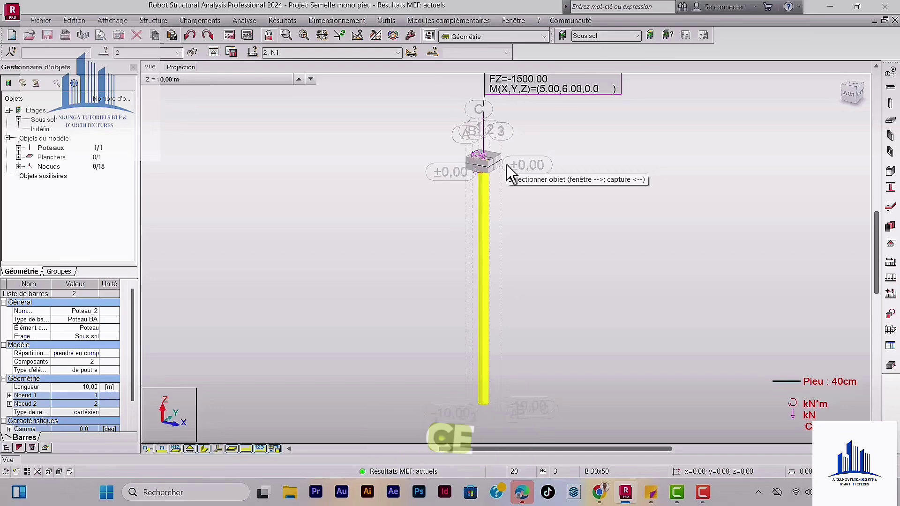
pyautogui.scroll(1, 490, 174)
pyautogui.scroll(1, 471, 177)
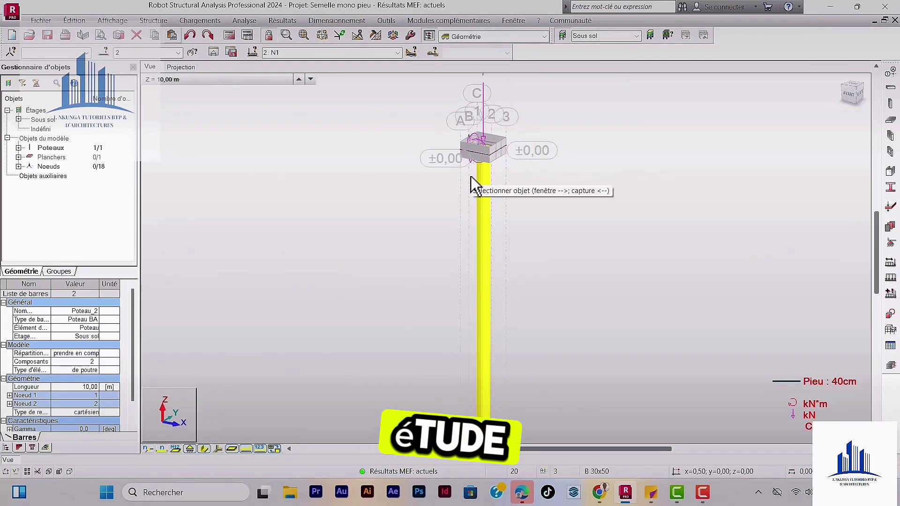
pyautogui.scroll(-1, 471, 176)
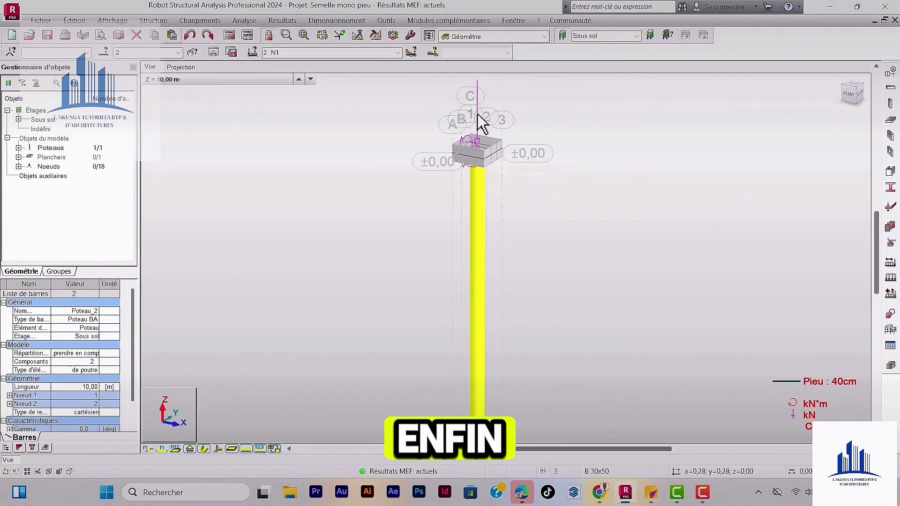
pyautogui.scroll(-1, 473, 150)
pyautogui.scroll(2, 468, 147)
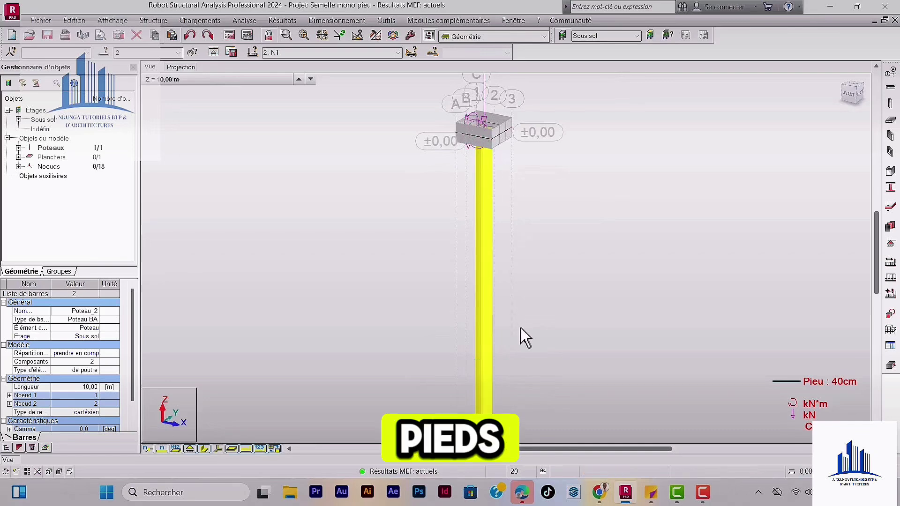
pyautogui.scroll(-1, 517, 314)
pyautogui.scroll(1, 471, 197)
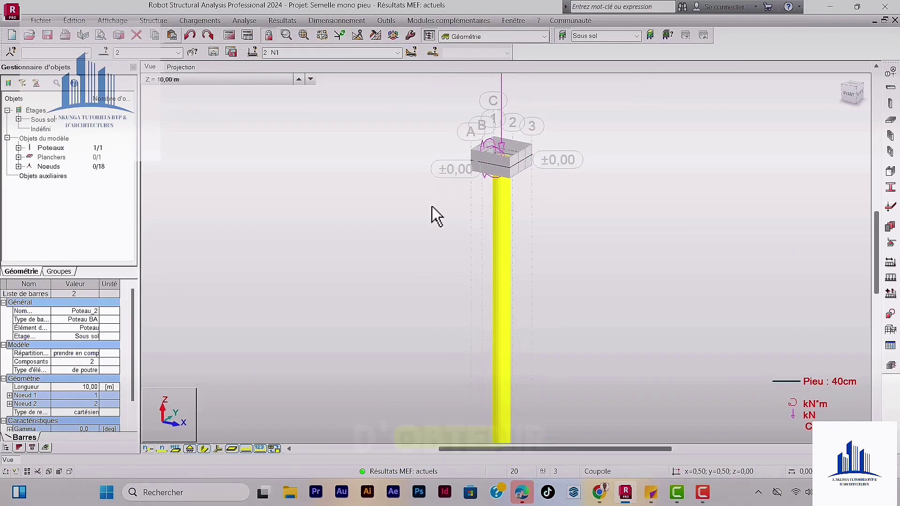
pyautogui.scroll(-1, 427, 200)
pyautogui.scroll(1, 458, 178)
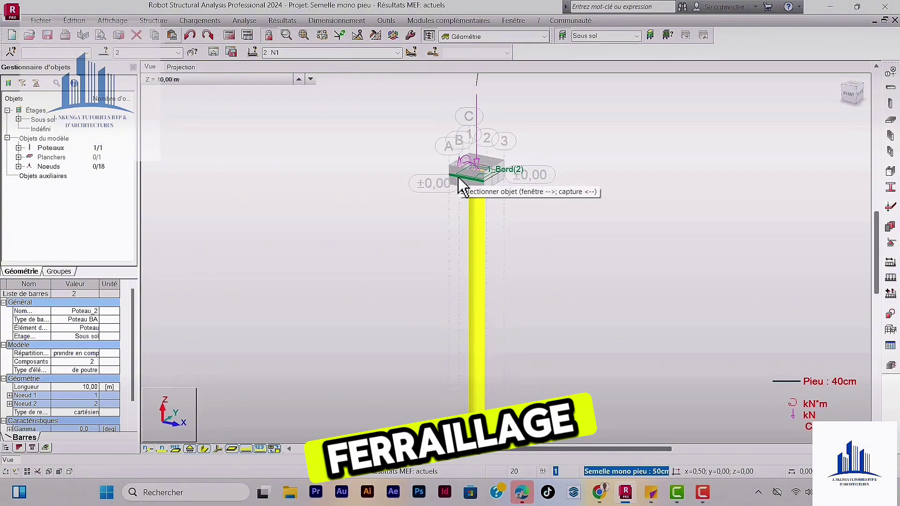
pyautogui.scroll(-1, 471, 169)
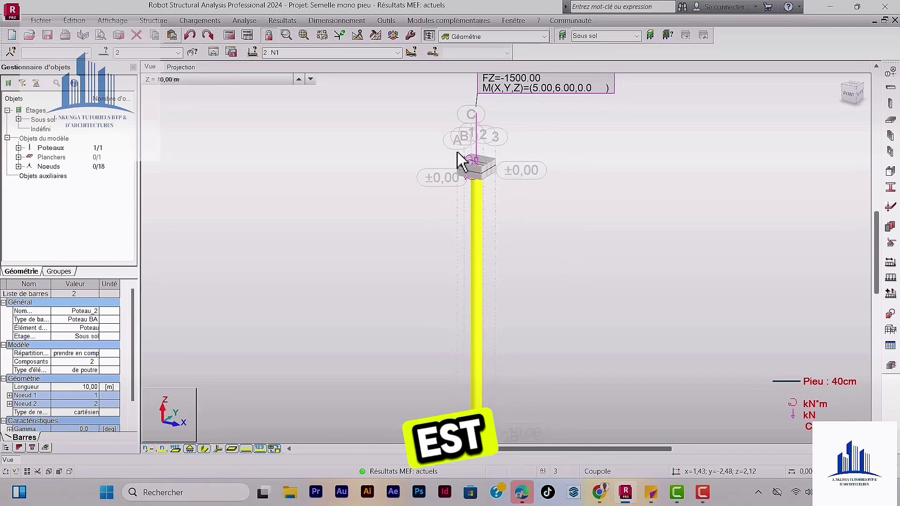
pyautogui.scroll(-1, 450, 155)
pyautogui.scroll(1, 465, 189)
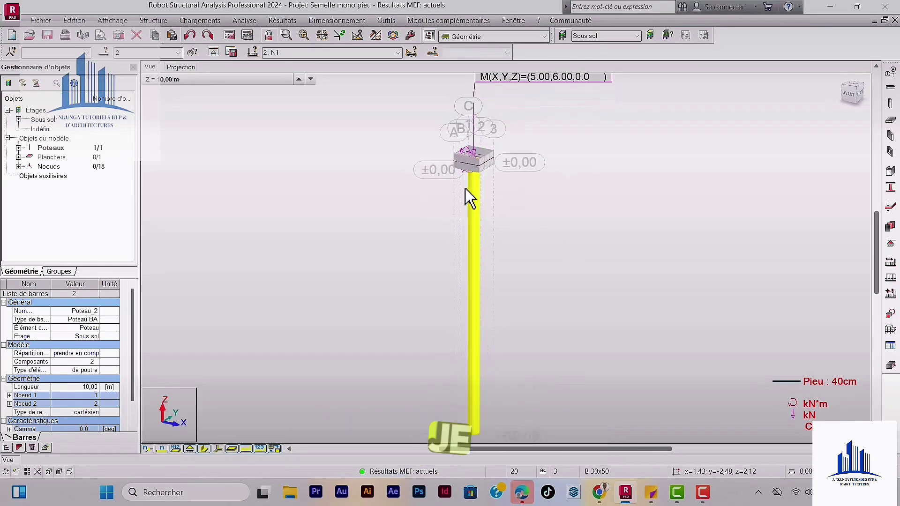
# Step: Launch the BIMware REX Piles 2022 add-in for the selected pile and continue with the evaluation licence using Lancer BIMware MASTER
pyautogui.click(426, 27)
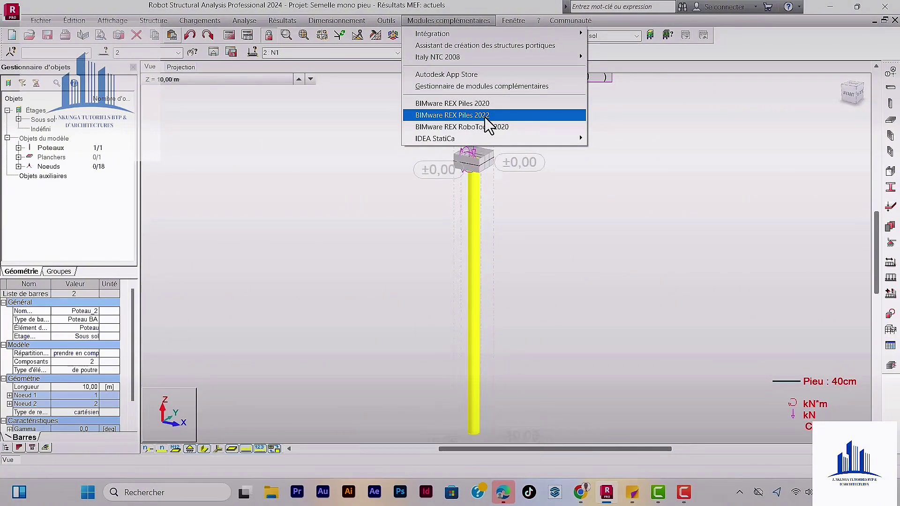
pyautogui.click(485, 117)
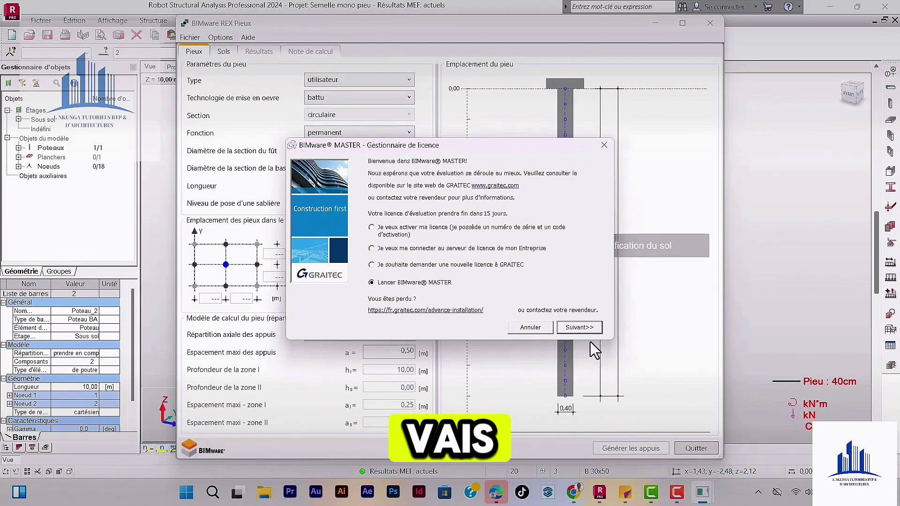
pyautogui.click(582, 329)
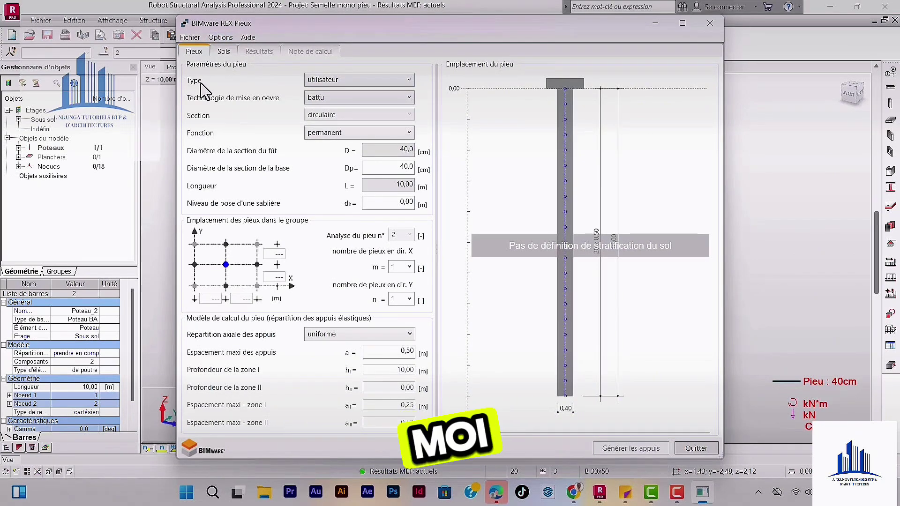
# Step: Set the pile type to utilisateur and its installation technology to battu
pyautogui.click(344, 87)
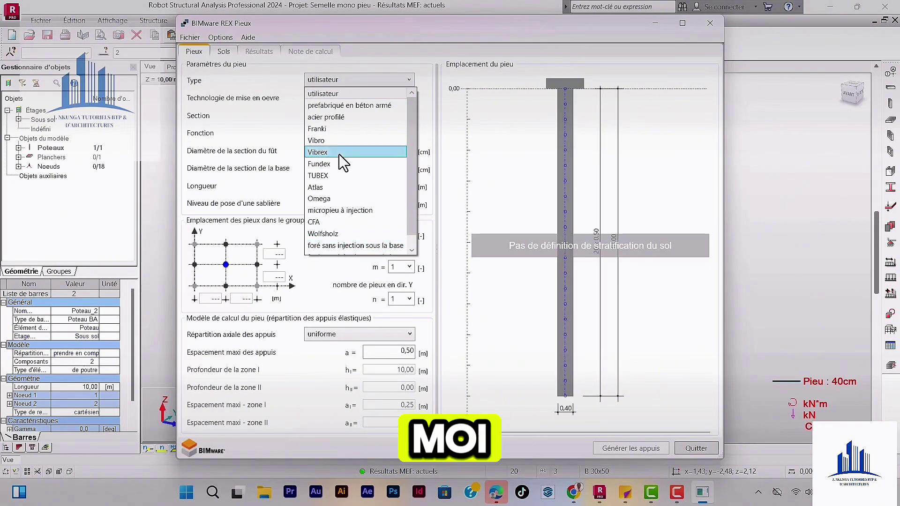
pyautogui.click(330, 93)
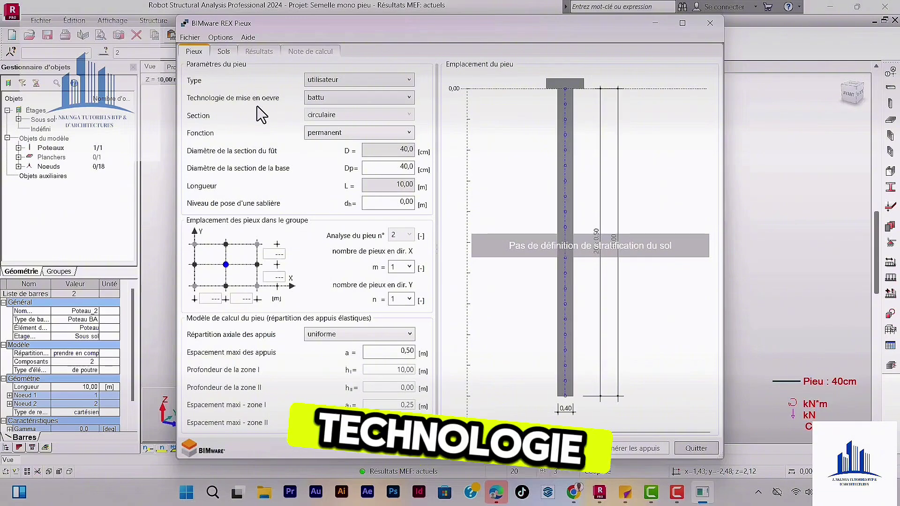
pyautogui.click(349, 99)
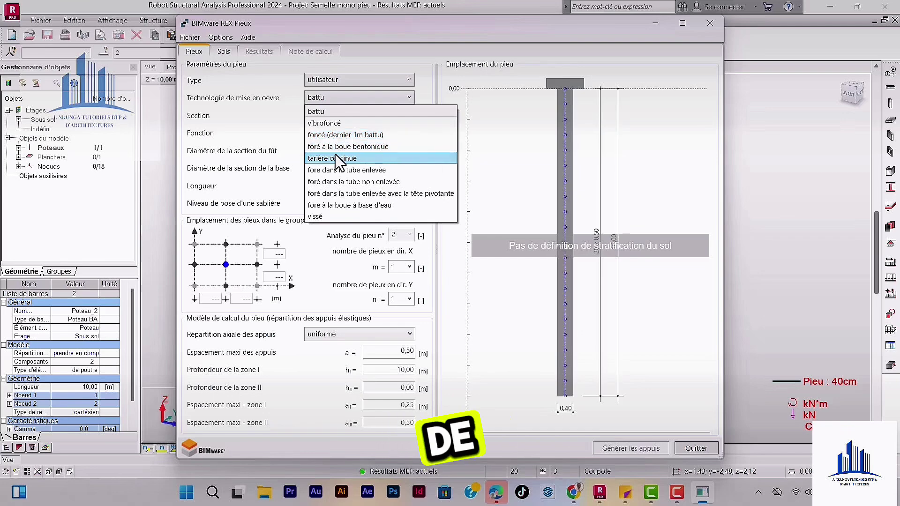
pyautogui.click(325, 112)
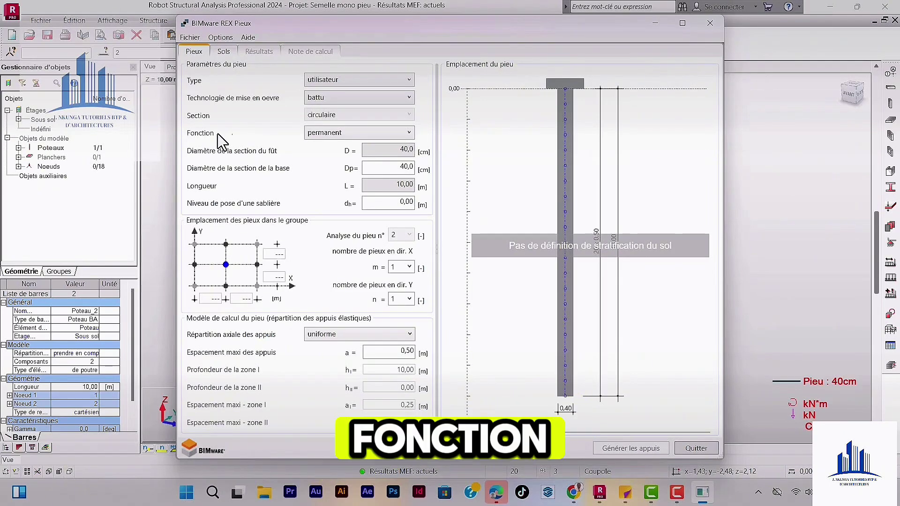
# Step: Set the pile's function to permanent and review the available installation technologies, leaving battu selected
pyautogui.click(409, 135)
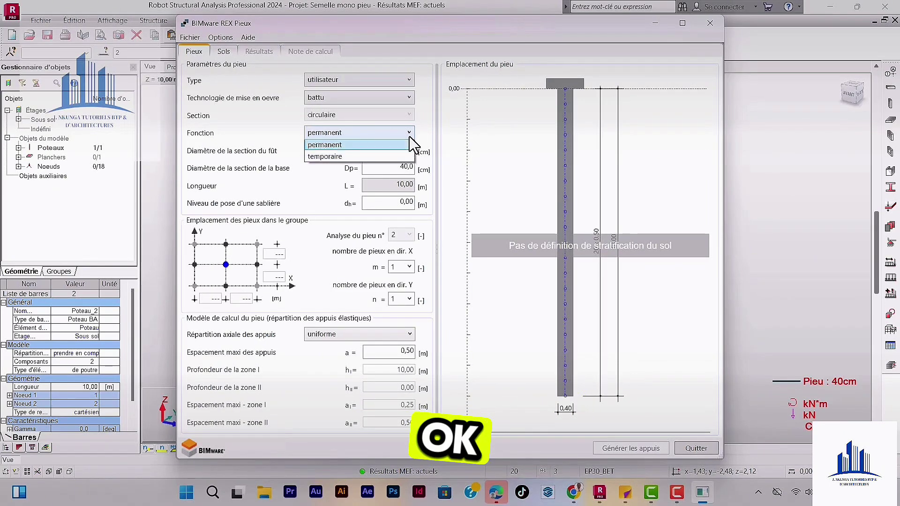
pyautogui.click(336, 157)
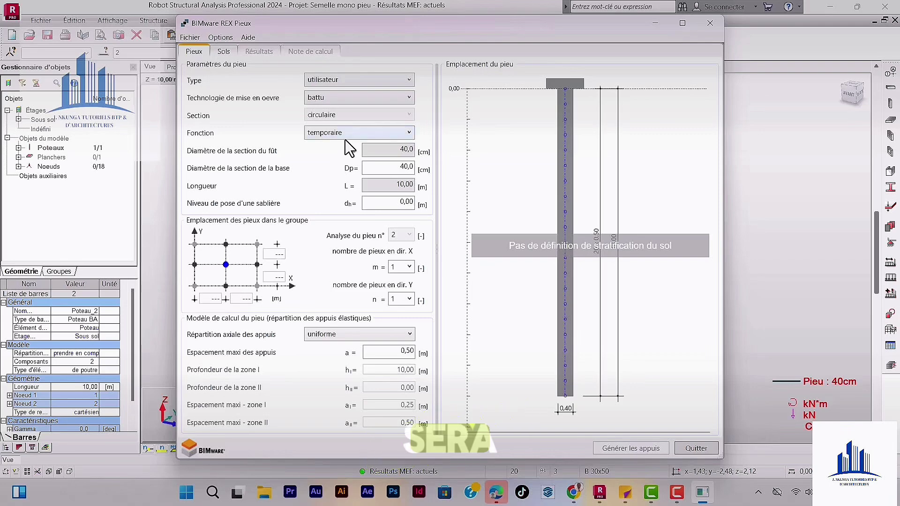
pyautogui.click(347, 136)
pyautogui.click(329, 145)
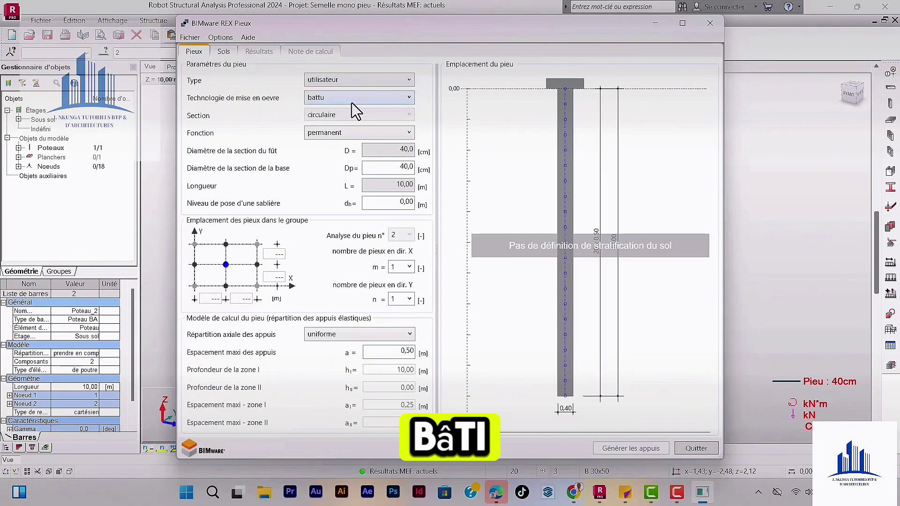
pyautogui.click(392, 98)
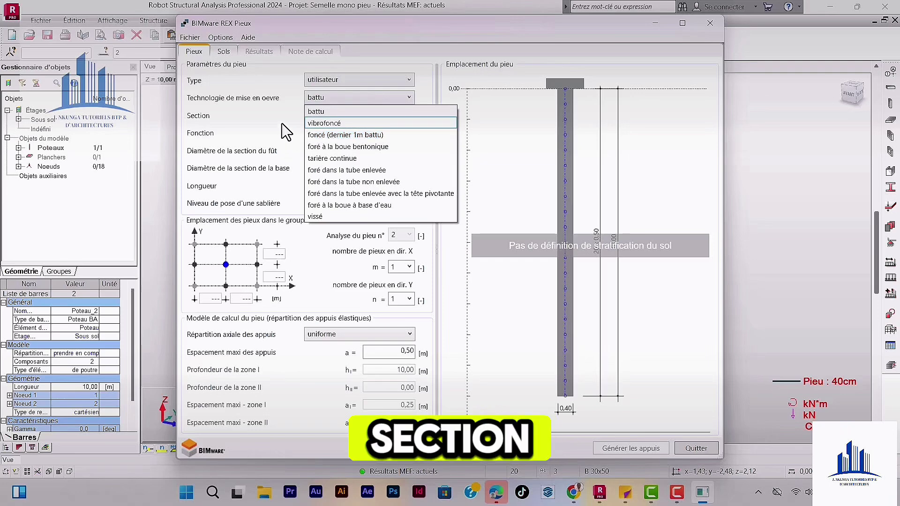
pyautogui.click(272, 114)
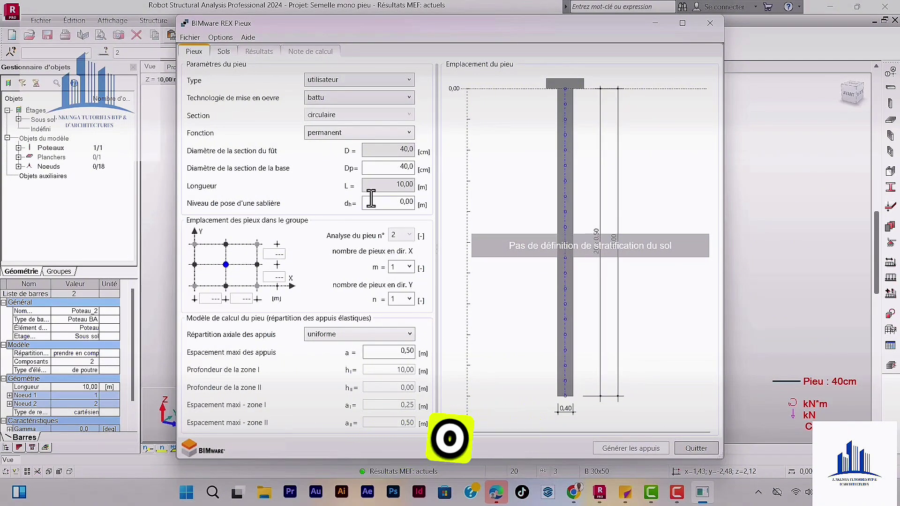
# Step: Set the Niveau de pose d'une sablière dh to -0,30 m and choose a uniforme axial distribution of the supports
pyautogui.doubleClick(401, 204)
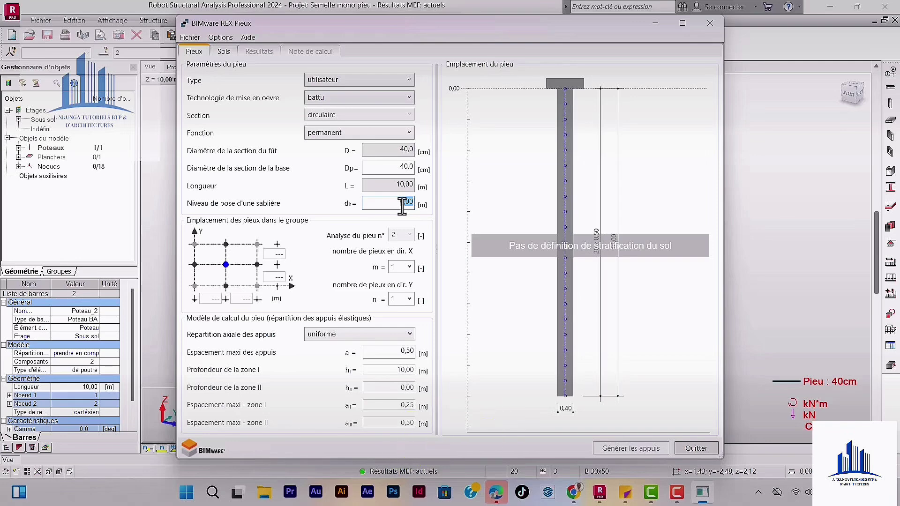
pyautogui.click(406, 204)
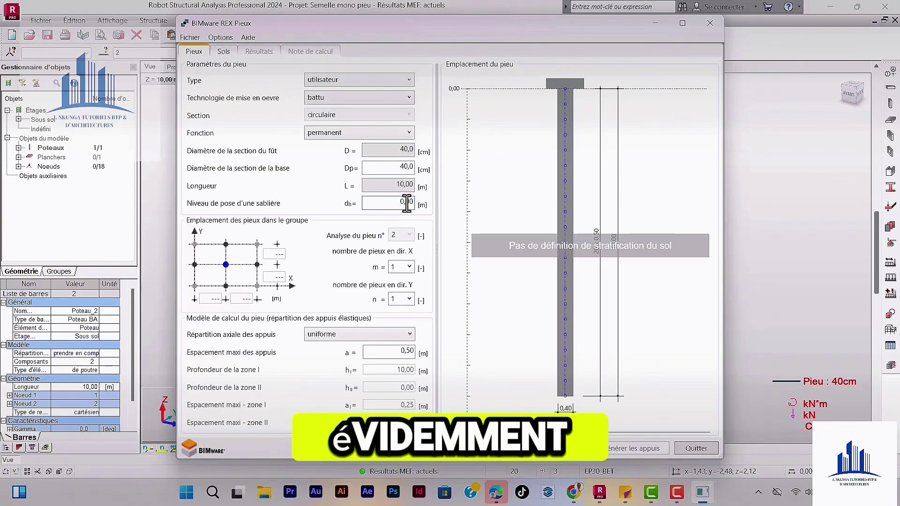
pyautogui.press('BackSpace')
pyautogui.press('BackSpace')
pyautogui.press('BackSpace')
pyautogui.press('BackSpace')
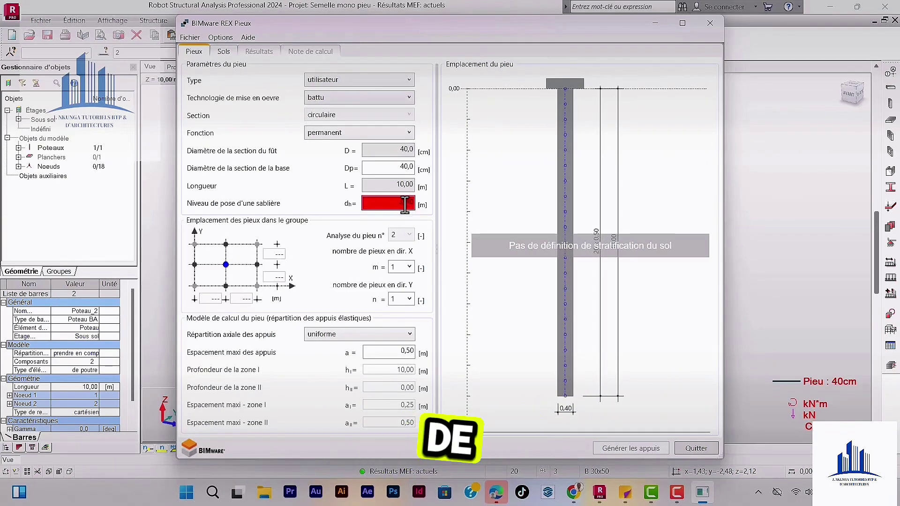
pyautogui.write('0,30')
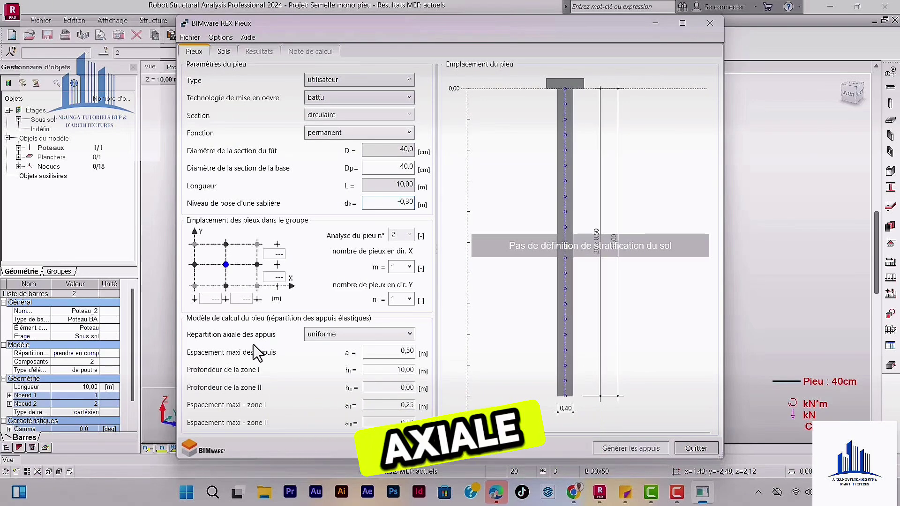
pyautogui.click(376, 332)
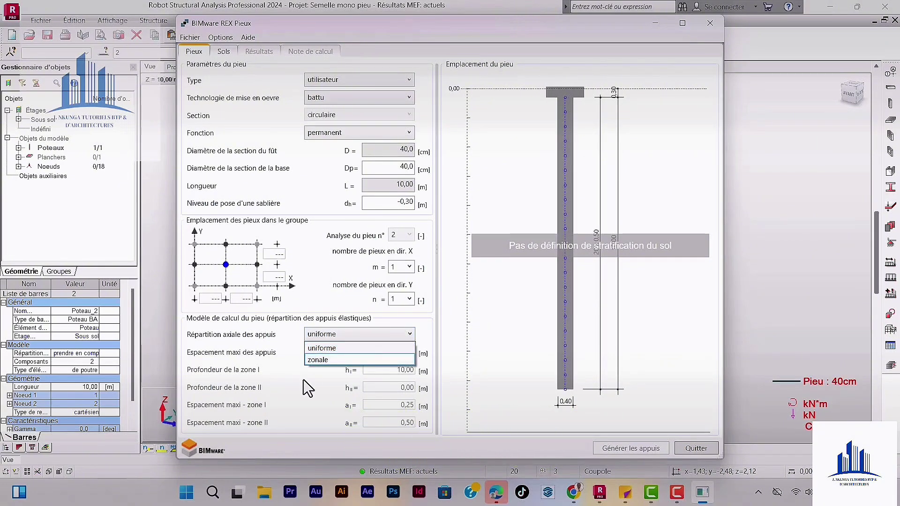
pyautogui.click(333, 347)
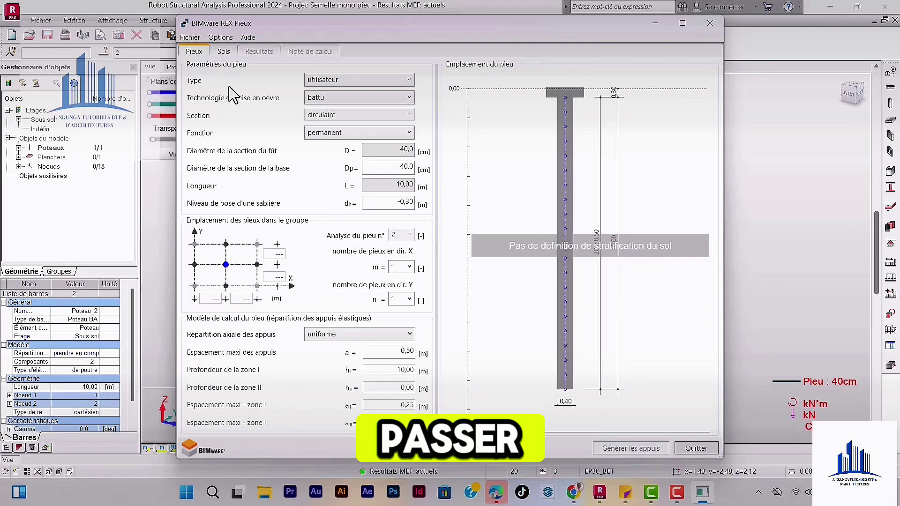
# Step: Start the soil stratification with Argiles et limons mous as the first layer and Argiles très fermes et dures as the second
pyautogui.click(227, 54)
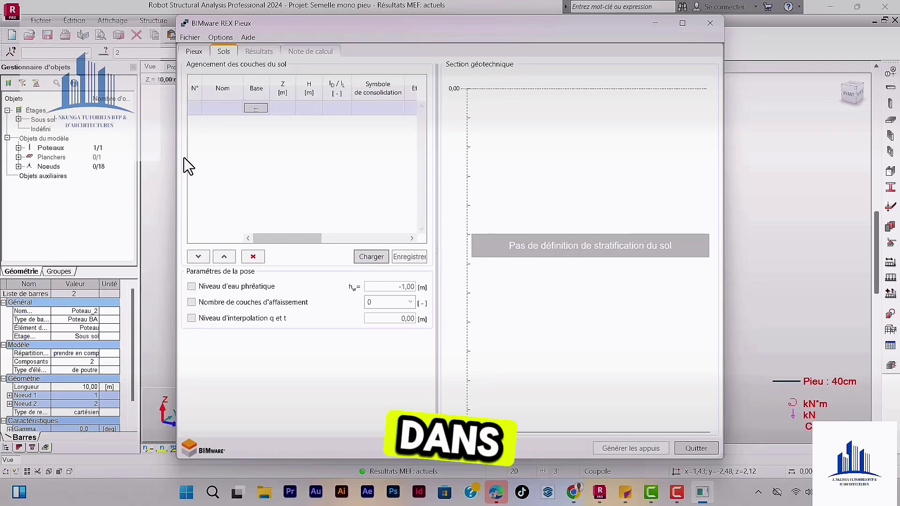
pyautogui.click(225, 109)
pyautogui.click(237, 107)
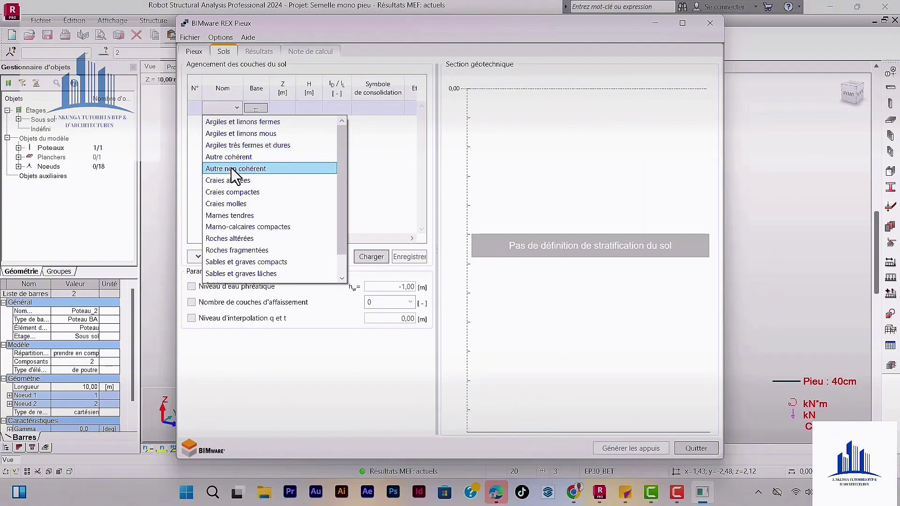
pyautogui.click(253, 134)
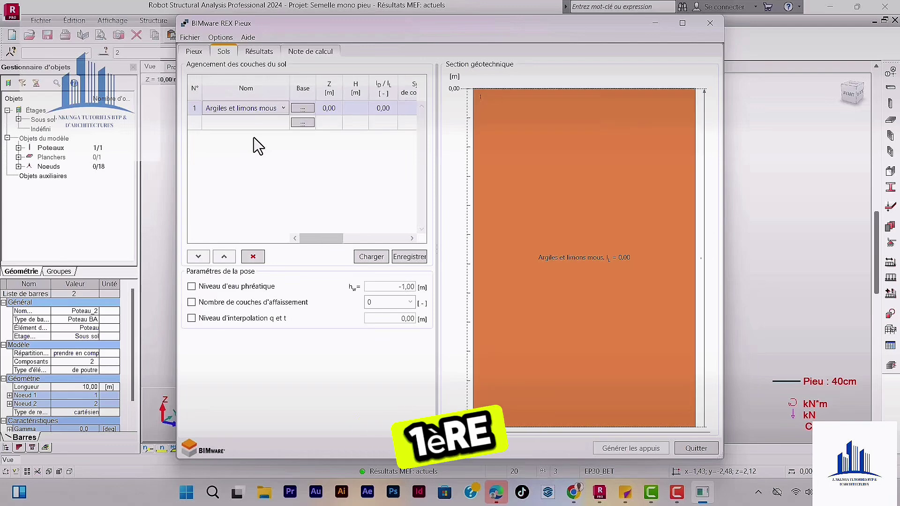
pyautogui.click(274, 123)
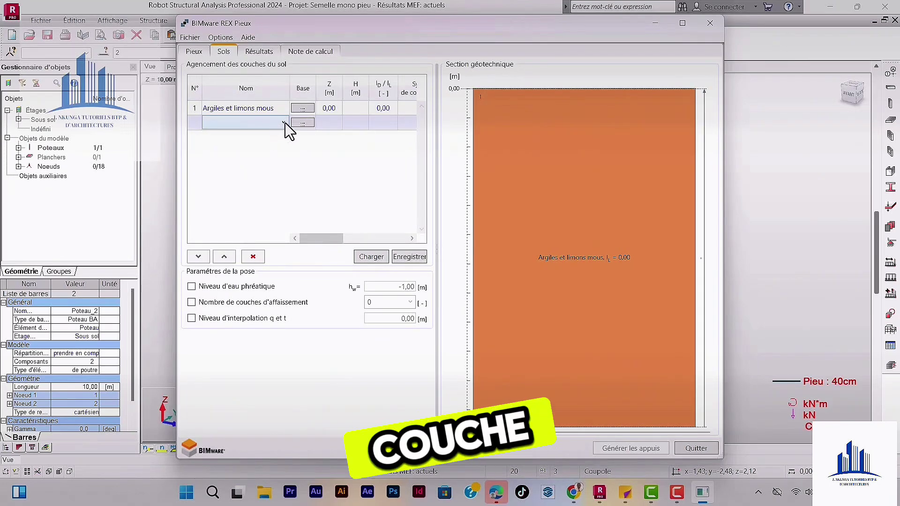
pyautogui.click(284, 122)
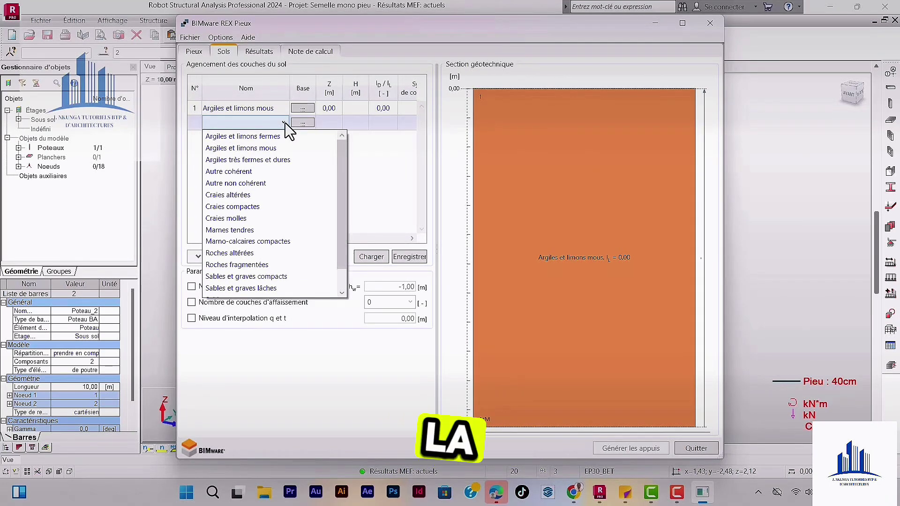
pyautogui.click(261, 159)
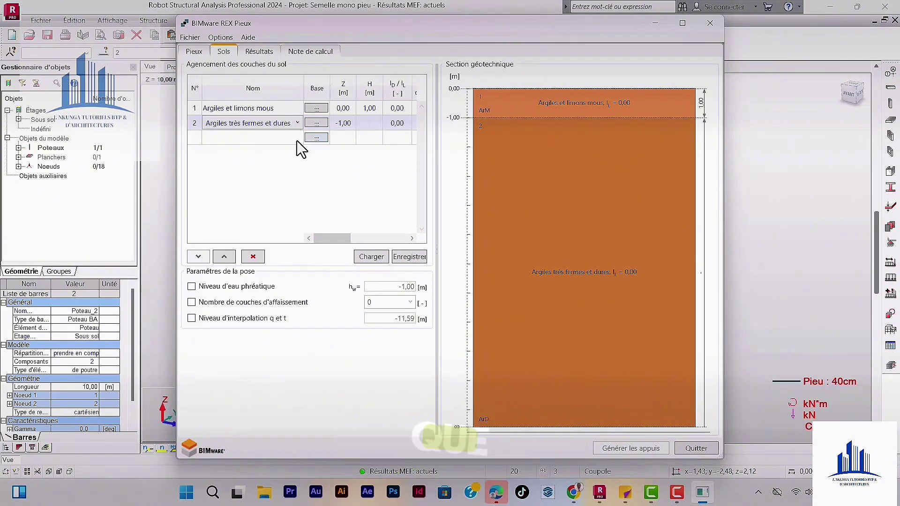
# Step: Add a third soil layer of Sables et graves moyennement compacts
pyautogui.click(297, 140)
pyautogui.click(296, 140)
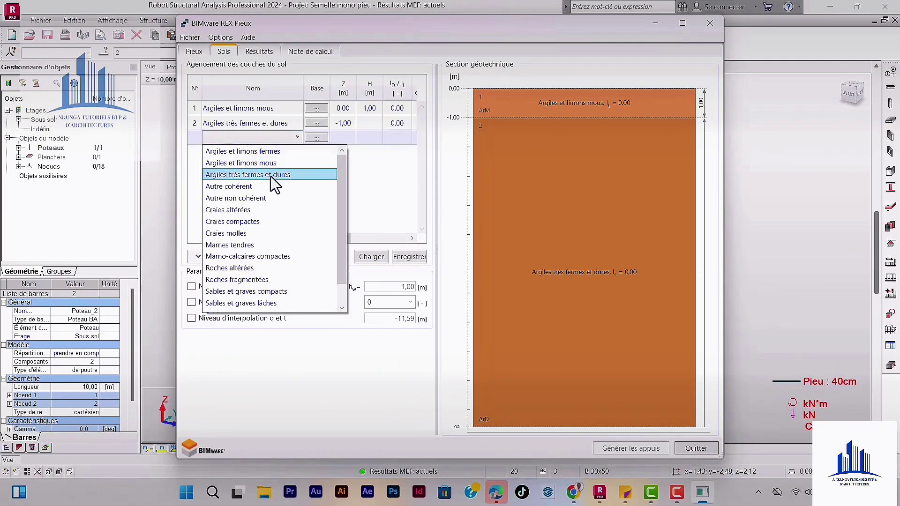
pyautogui.scroll(-1, 255, 232)
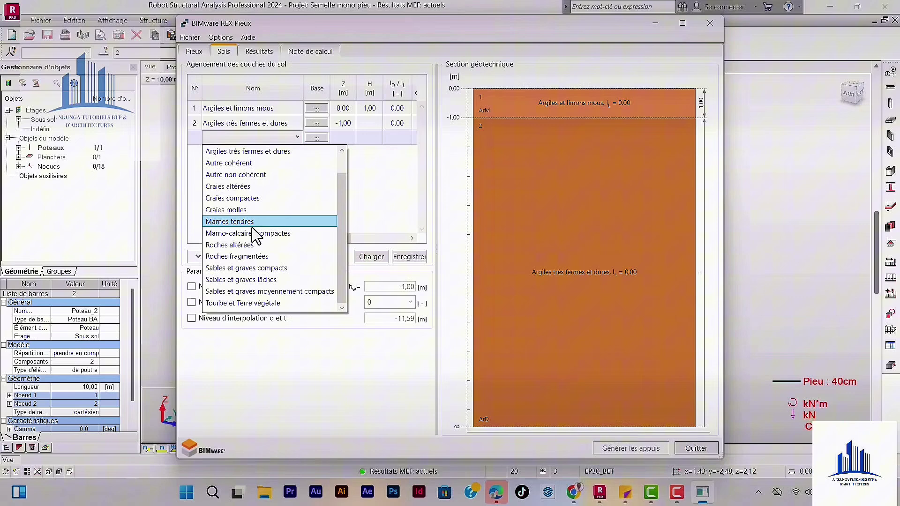
pyautogui.click(265, 294)
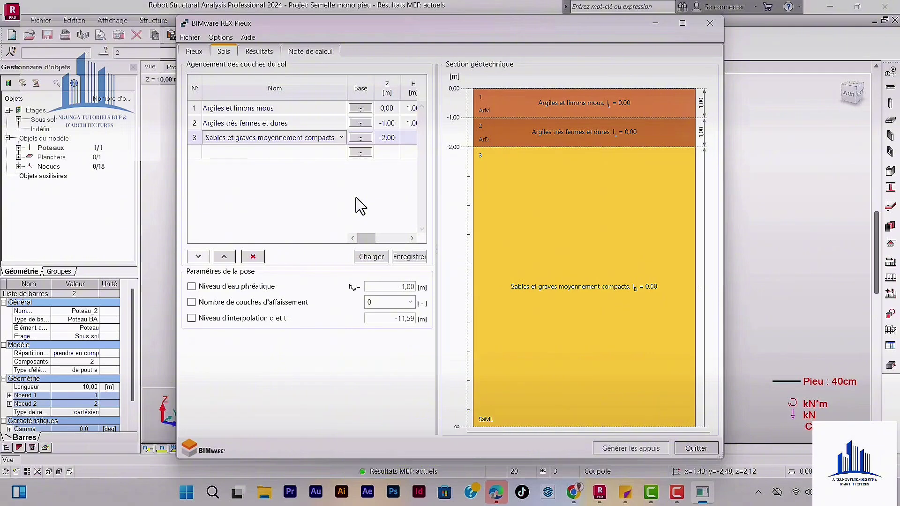
# Step: Set the thickness H to 2,00 m for the first soil layer and 4,00 m for the second
pyautogui.click(414, 240)
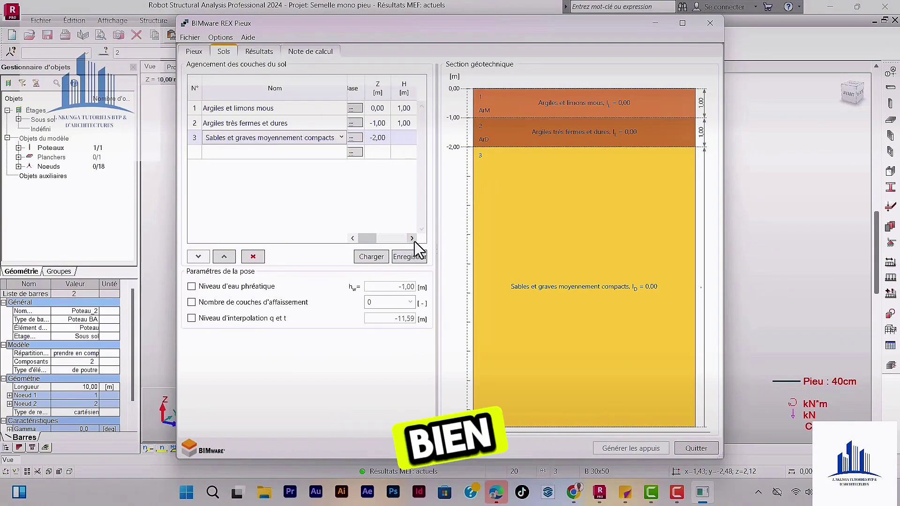
pyautogui.click(413, 239)
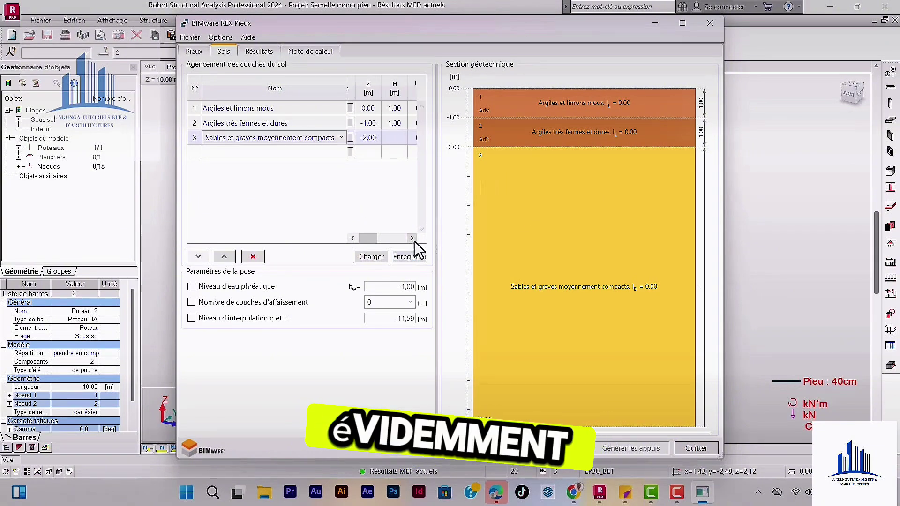
pyautogui.click(398, 108)
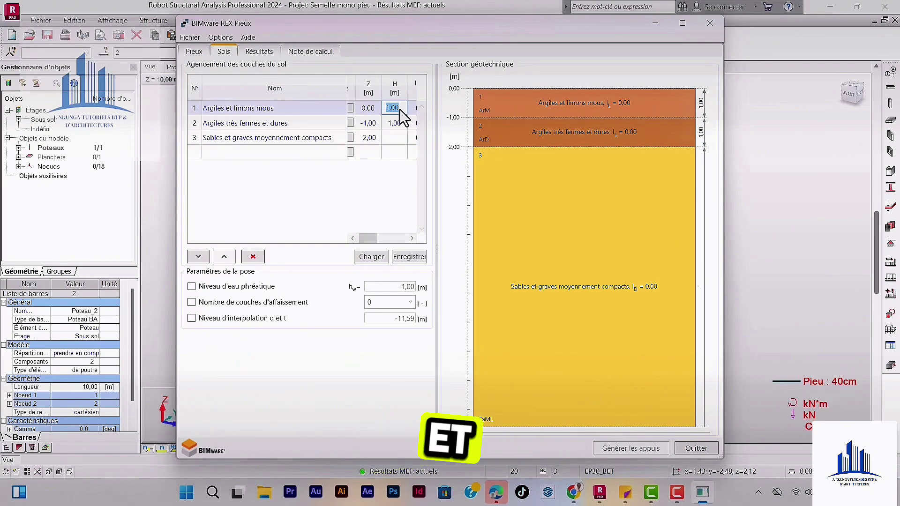
pyautogui.click(388, 107)
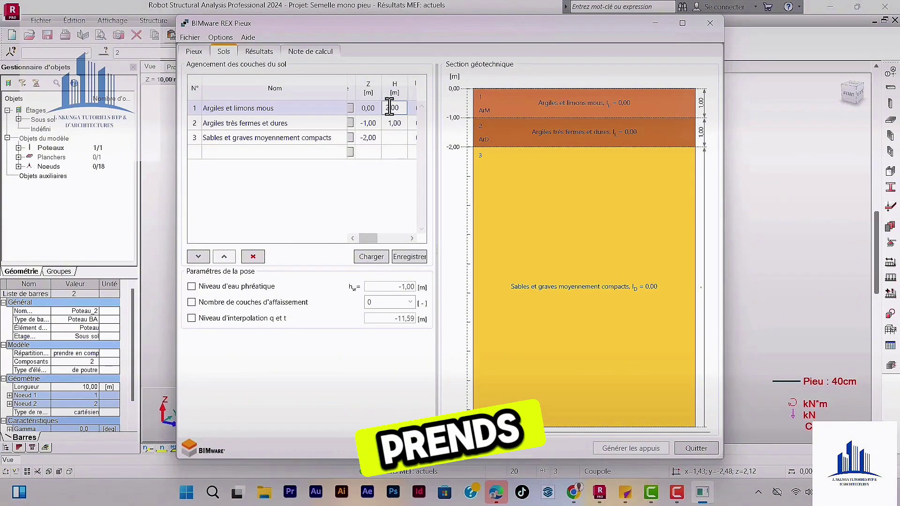
pyautogui.click(389, 123)
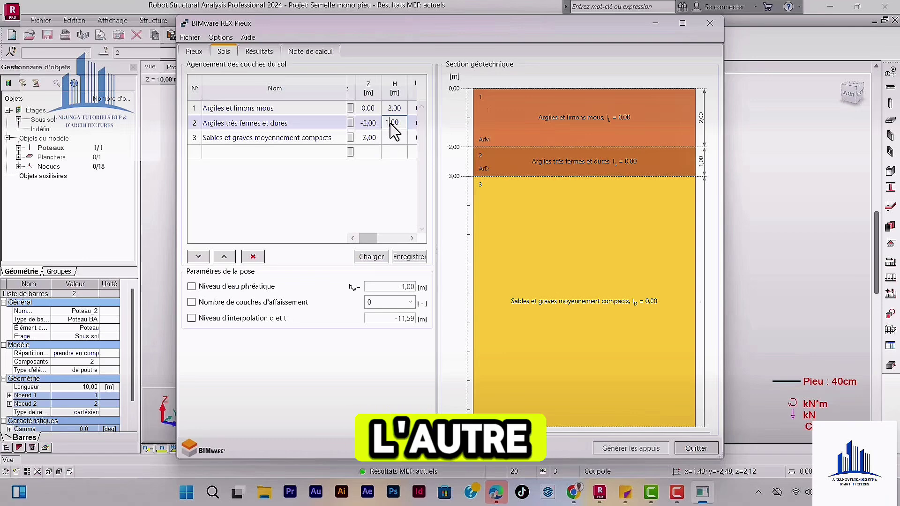
pyautogui.write('4')
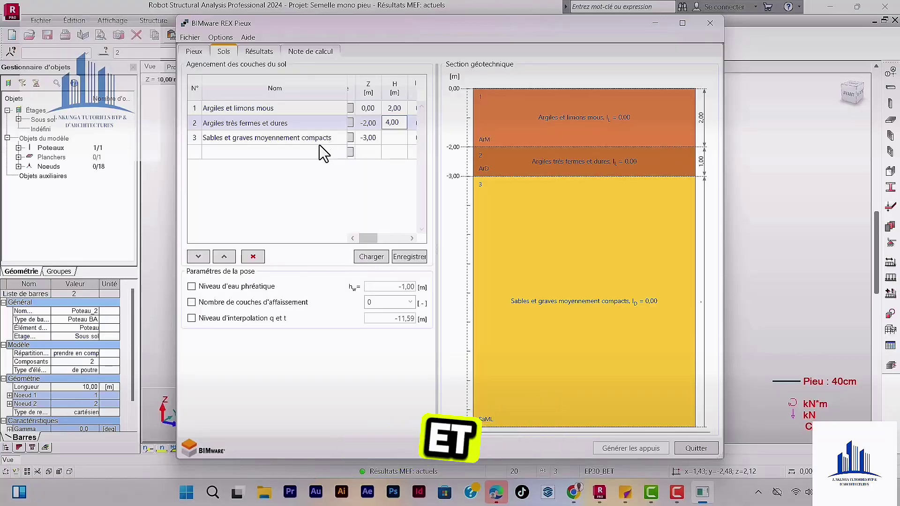
pyautogui.click(345, 148)
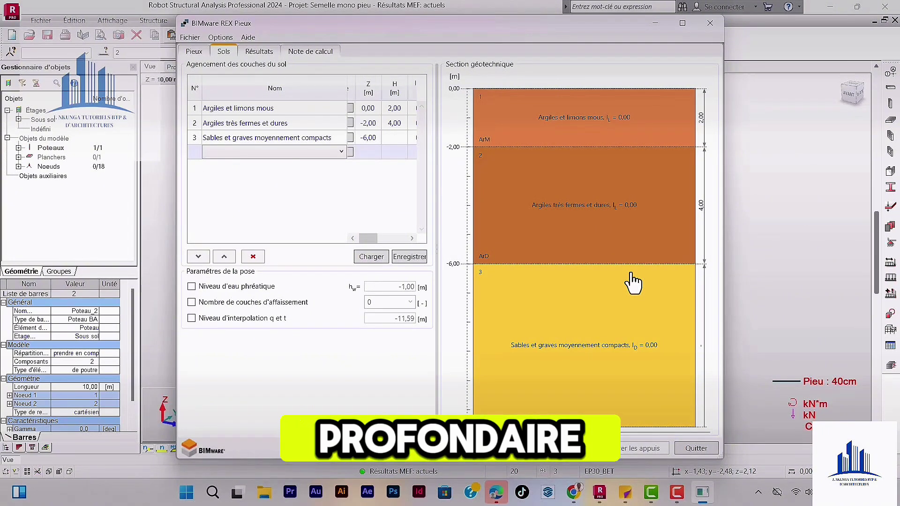
# Step: Review the parameters of the three soil layers, from the thickness and ID/IL through the humidity state and densities to E0 and q0
pyautogui.click(412, 238)
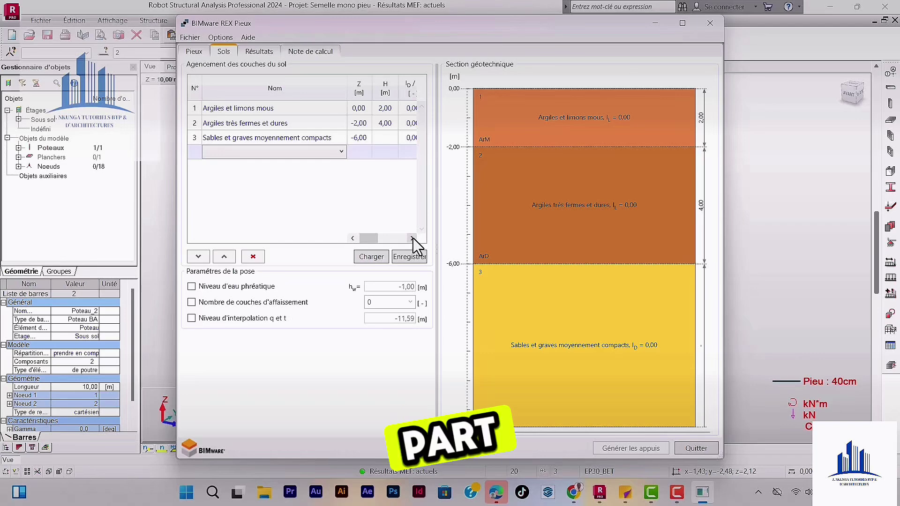
pyautogui.click(413, 238)
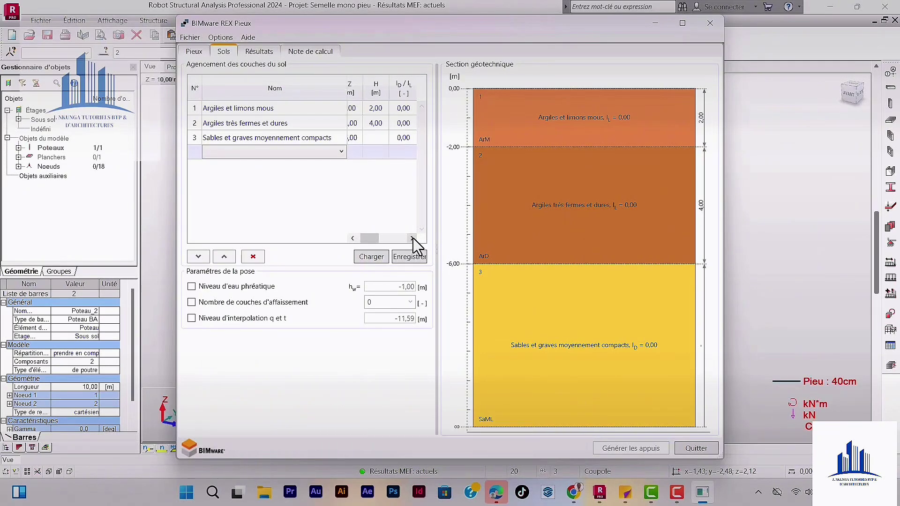
pyautogui.click(412, 238)
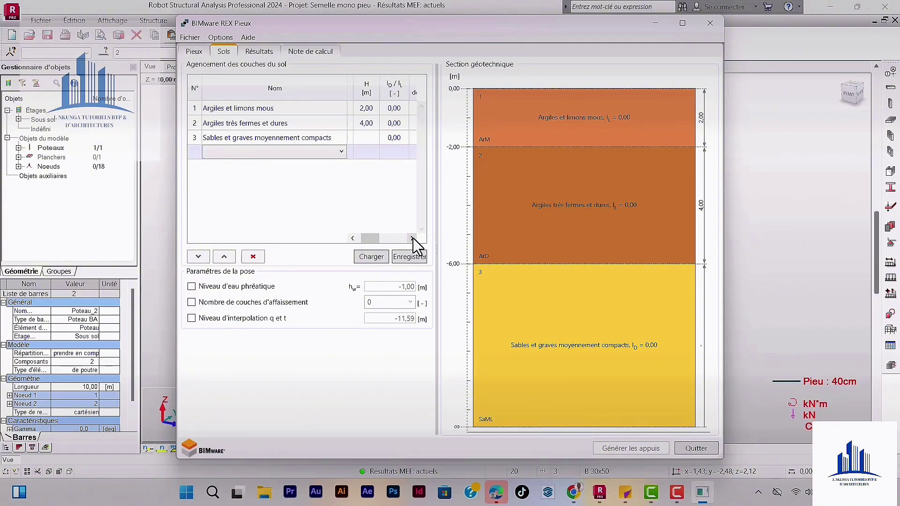
pyautogui.click(413, 238)
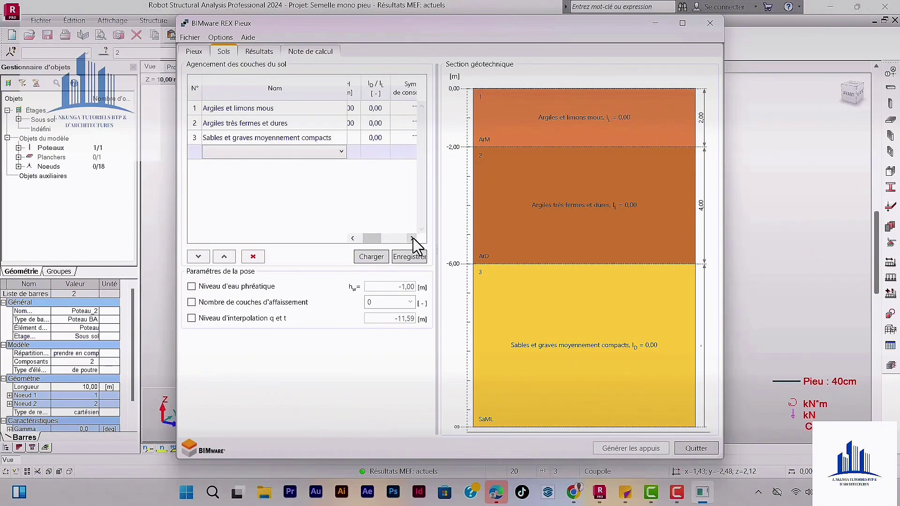
pyautogui.click(412, 238)
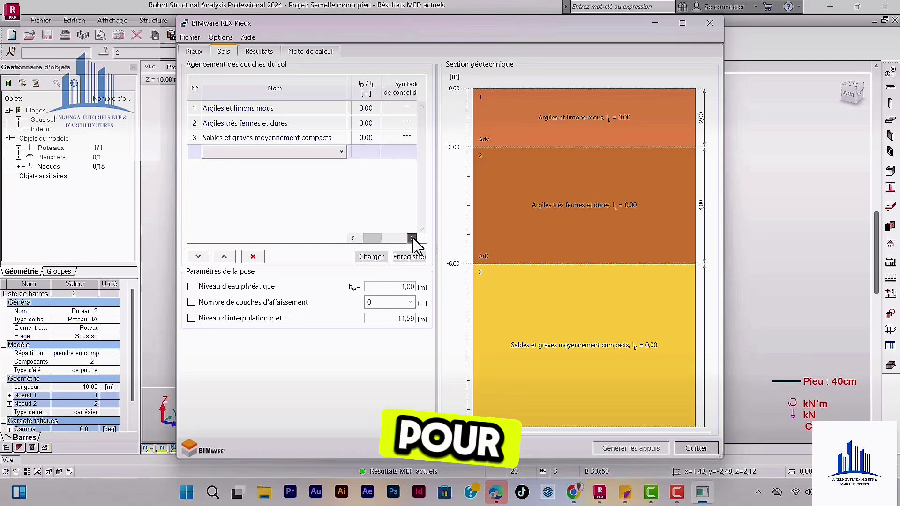
pyautogui.click(412, 238)
pyautogui.click(412, 238)
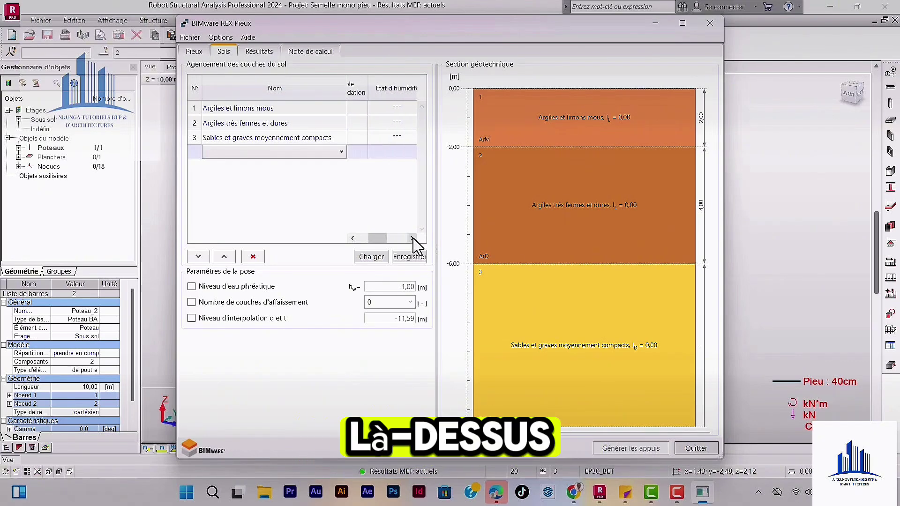
pyautogui.click(412, 238)
pyautogui.click(412, 238)
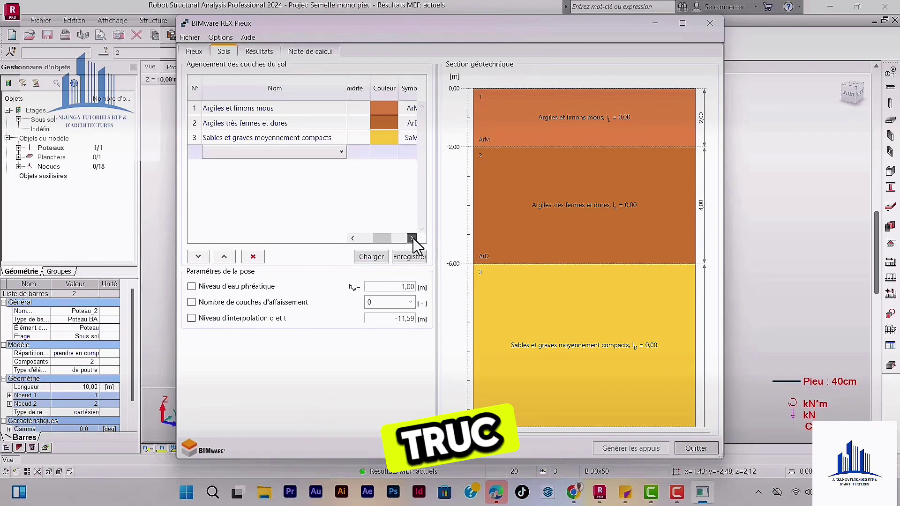
pyautogui.click(413, 238)
pyautogui.click(413, 238)
pyautogui.click(413, 238)
pyautogui.click(413, 238)
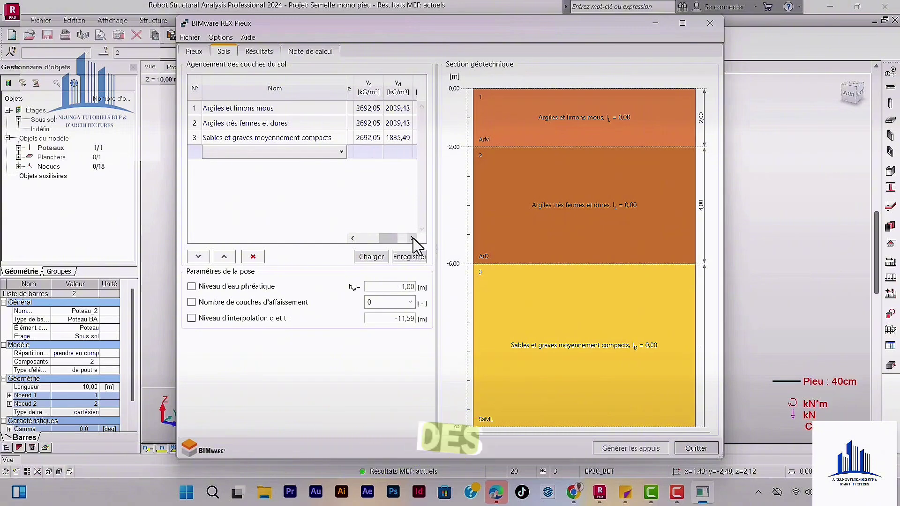
pyautogui.click(412, 238)
pyautogui.click(412, 238)
pyautogui.click(412, 238)
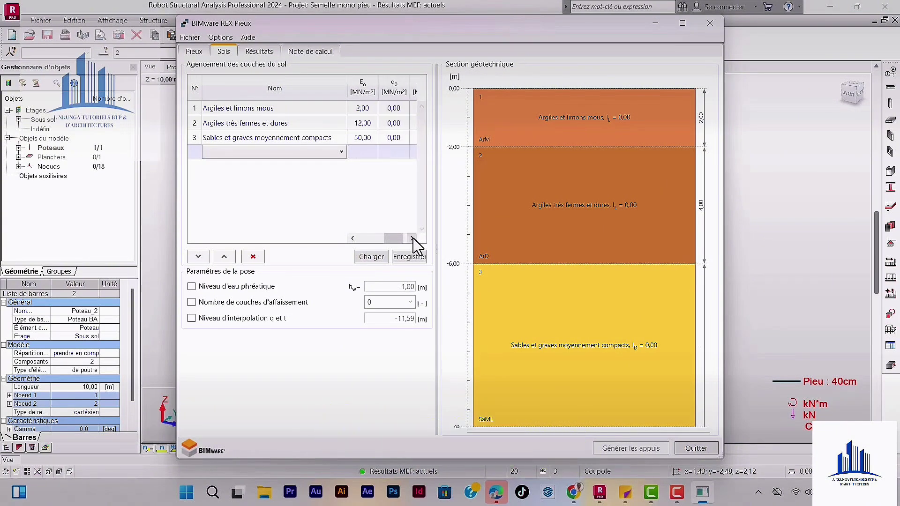
# Step: Set the q0 stress of the Argiles et limons mous layer to 0,20 MN/m²
pyautogui.click(413, 238)
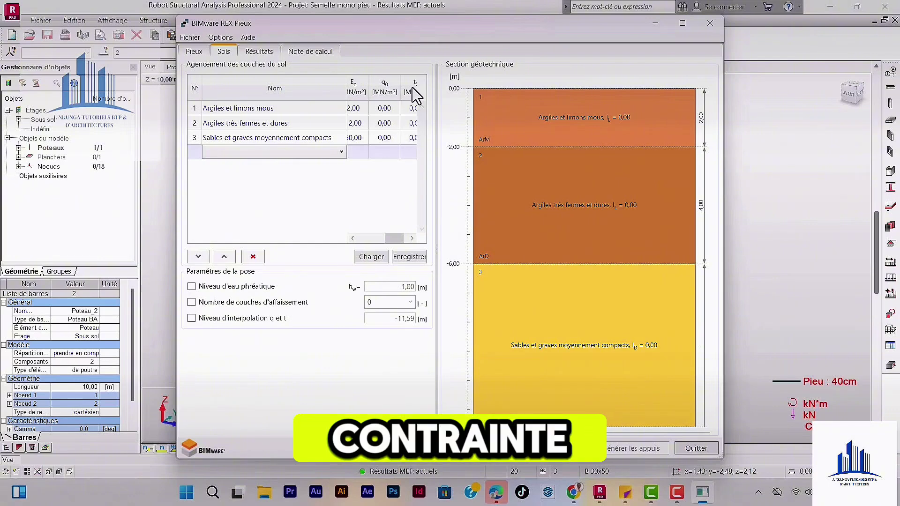
pyautogui.click(385, 110)
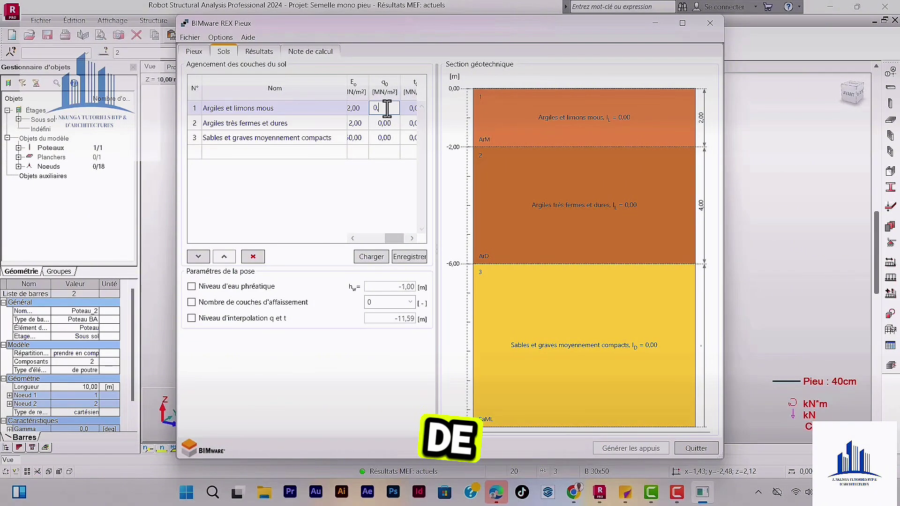
pyautogui.write('2')
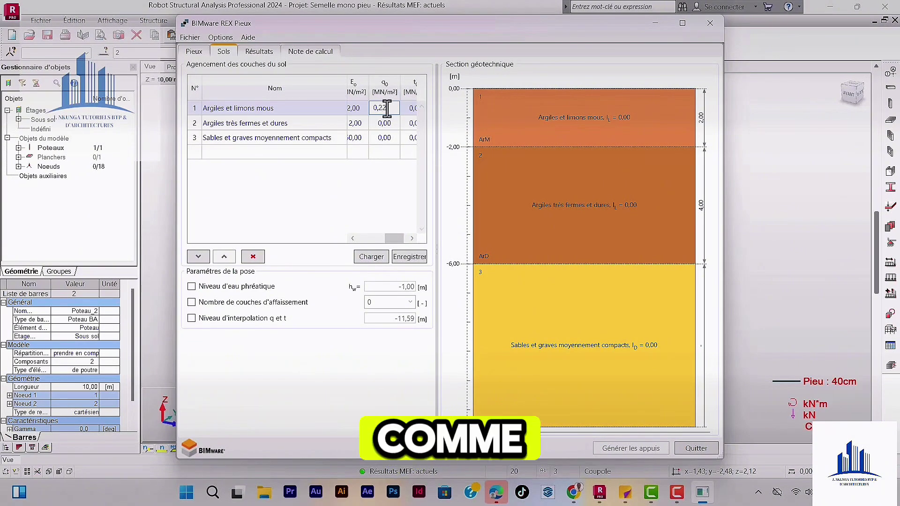
pyautogui.press('Return')
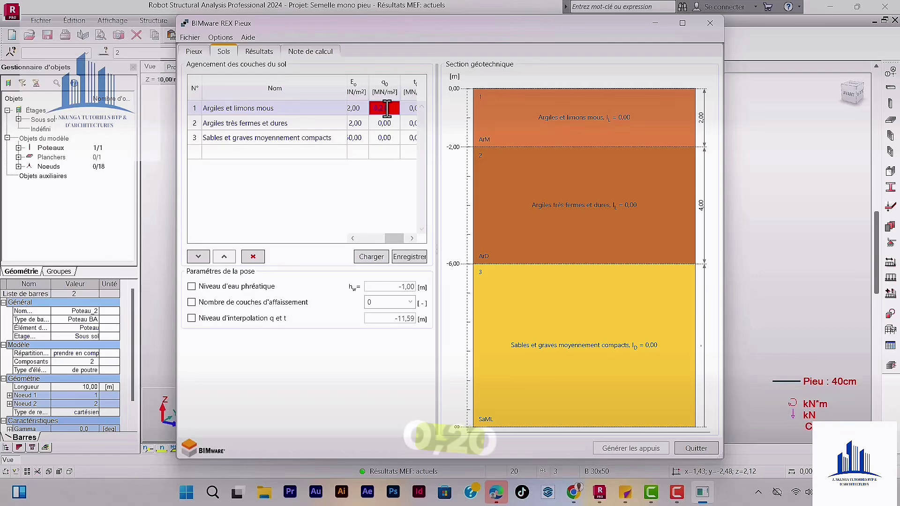
pyautogui.doubleClick(387, 109)
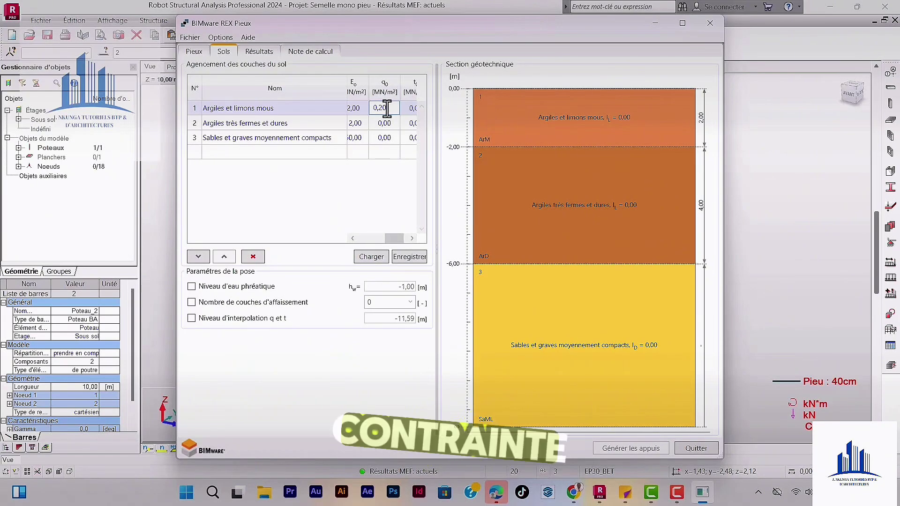
# Step: Set q0 to 0,40 MN/m² for Argiles très fermes et dures and 0,60 MN/m² for Sables et graves moyennement compacts
pyautogui.click(397, 125)
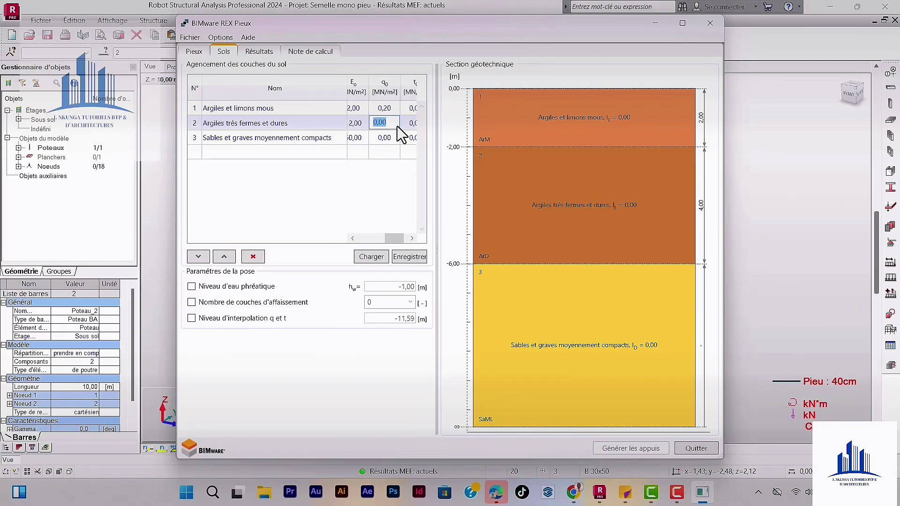
pyautogui.click(394, 125)
pyautogui.press('BackSpace')
pyautogui.click(395, 136)
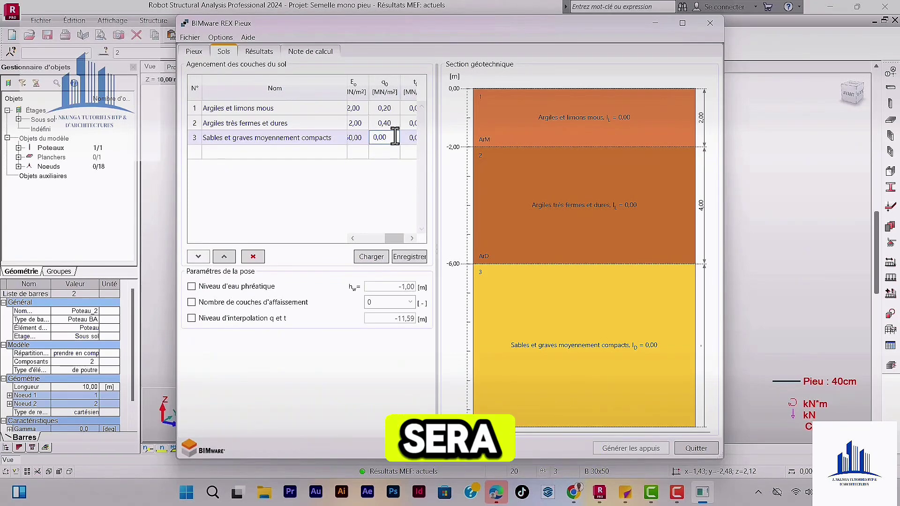
pyautogui.write('0,60')
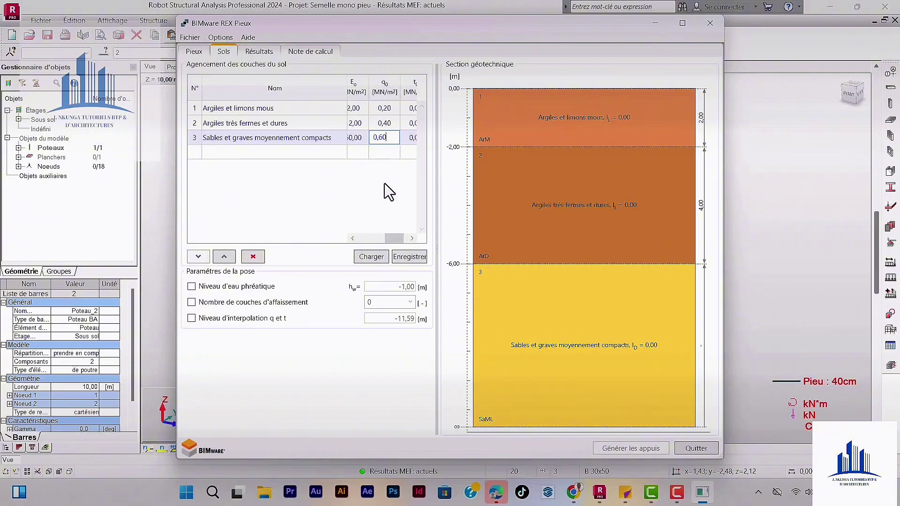
pyautogui.click(330, 150)
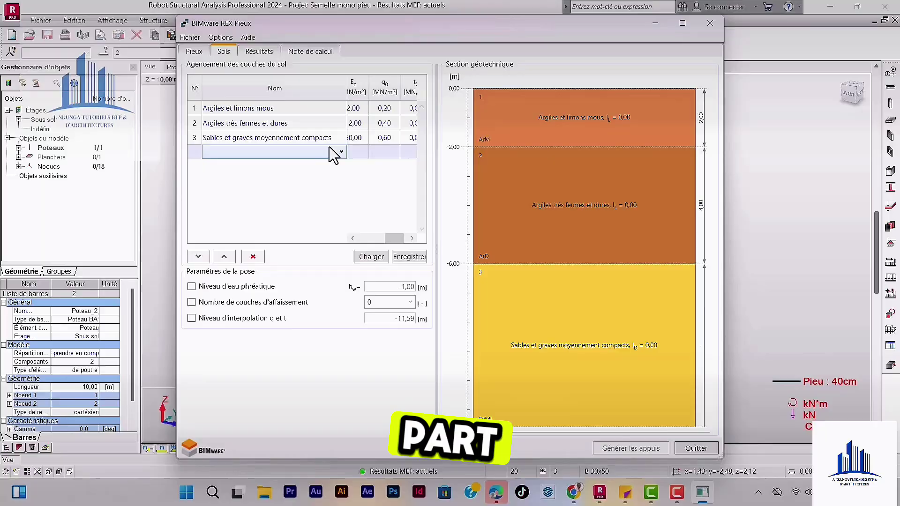
# Step: Check the q0 and t0 columns of the soil layers, and go back over E0, the densities, symbols, colours and humidity state
pyautogui.click(412, 239)
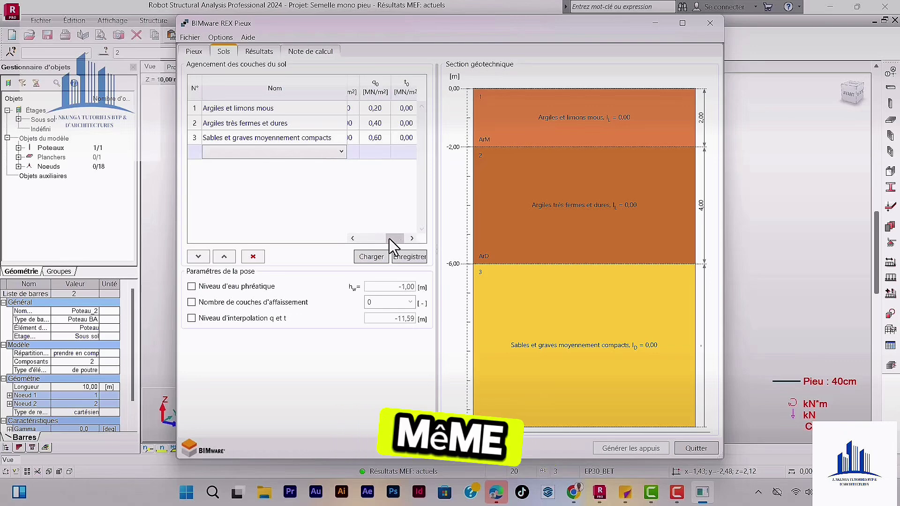
pyautogui.click(351, 237)
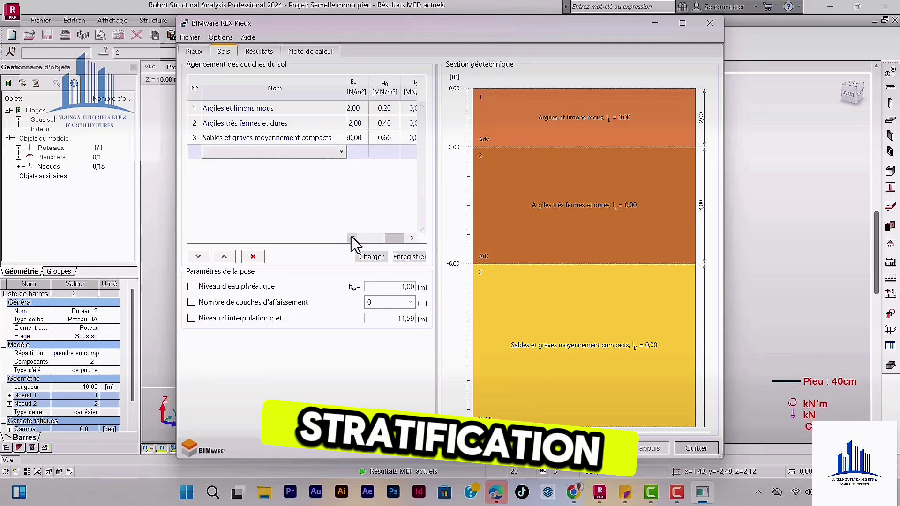
pyautogui.click(410, 240)
pyautogui.click(411, 241)
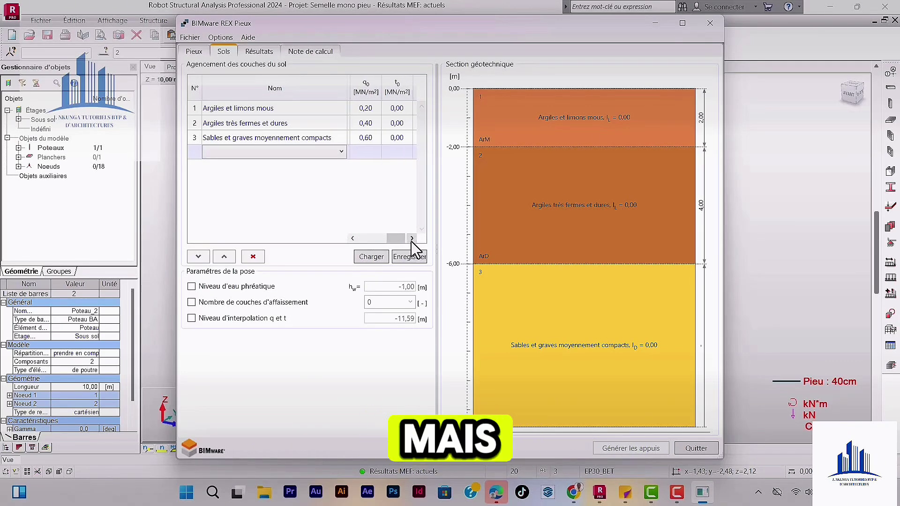
pyautogui.click(354, 242)
pyautogui.click(354, 242)
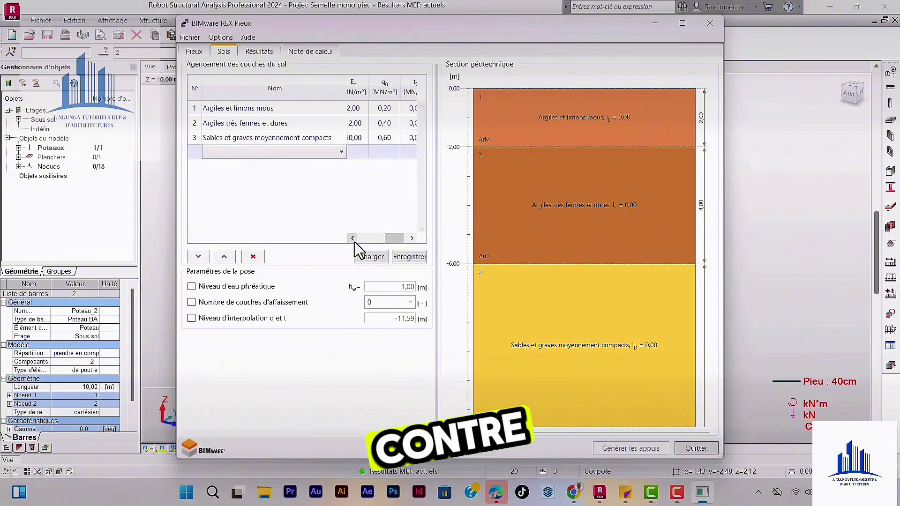
pyautogui.click(354, 241)
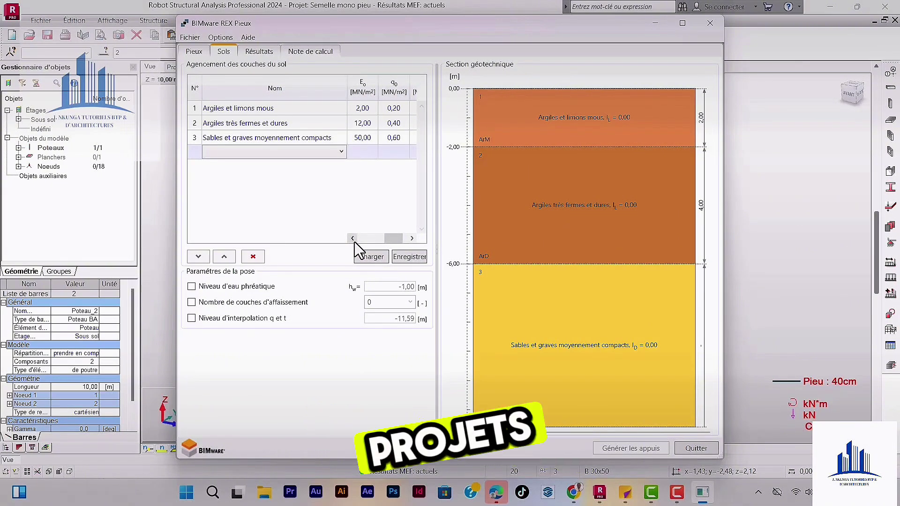
pyautogui.click(354, 242)
pyautogui.click(354, 241)
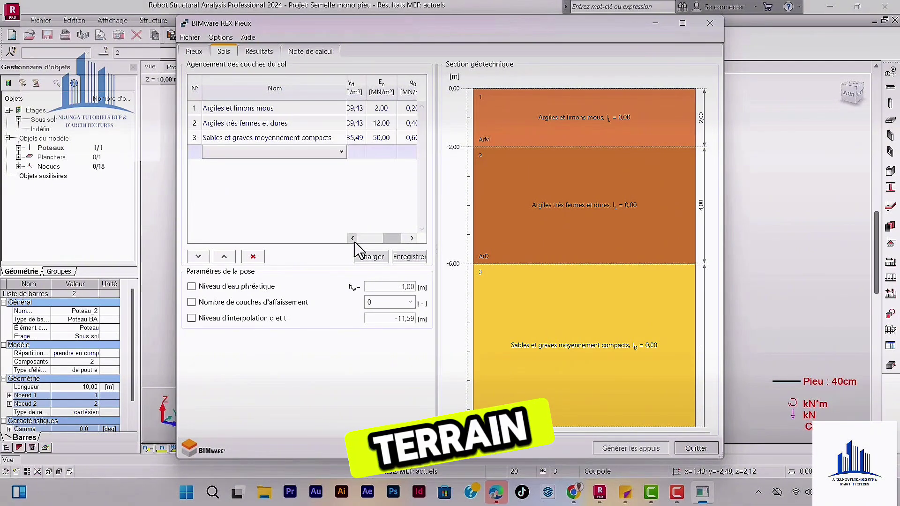
pyautogui.click(354, 241)
pyautogui.click(353, 238)
pyautogui.click(352, 238)
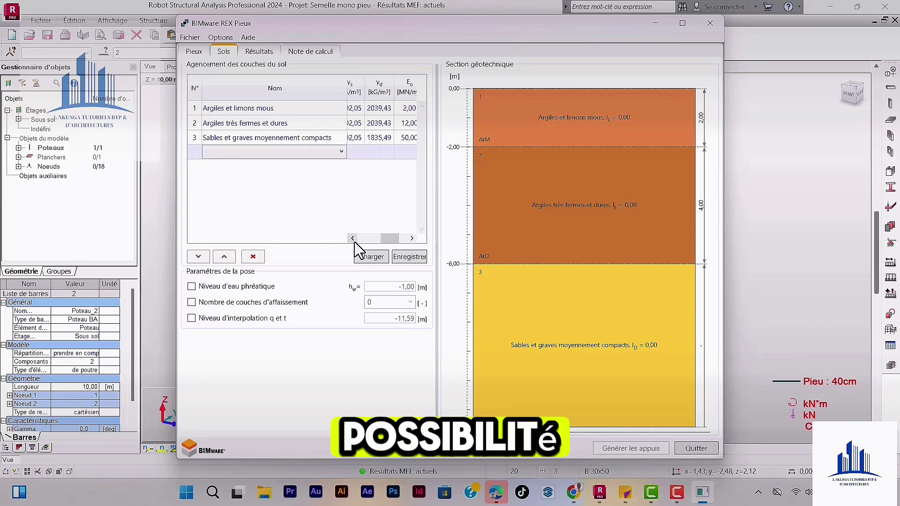
pyautogui.click(353, 238)
pyautogui.click(352, 238)
pyautogui.click(352, 239)
pyautogui.click(353, 239)
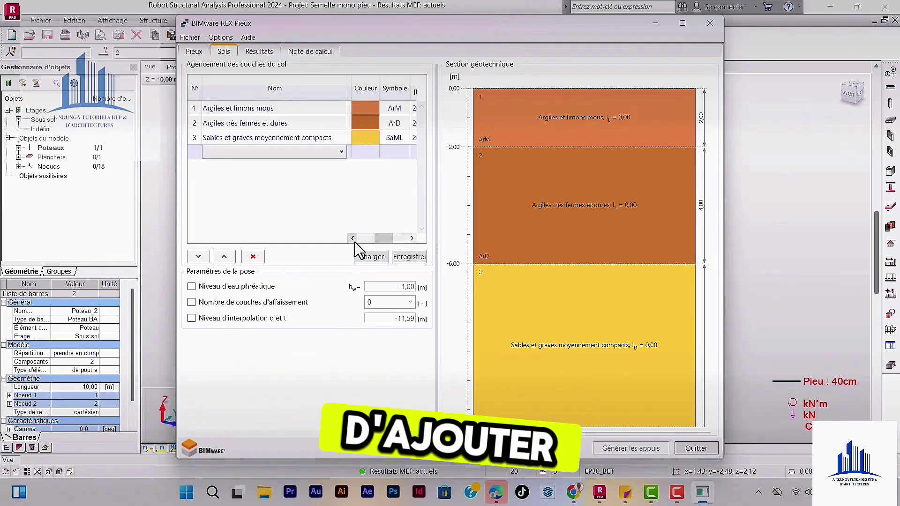
pyautogui.click(353, 238)
pyautogui.click(353, 239)
pyautogui.click(354, 242)
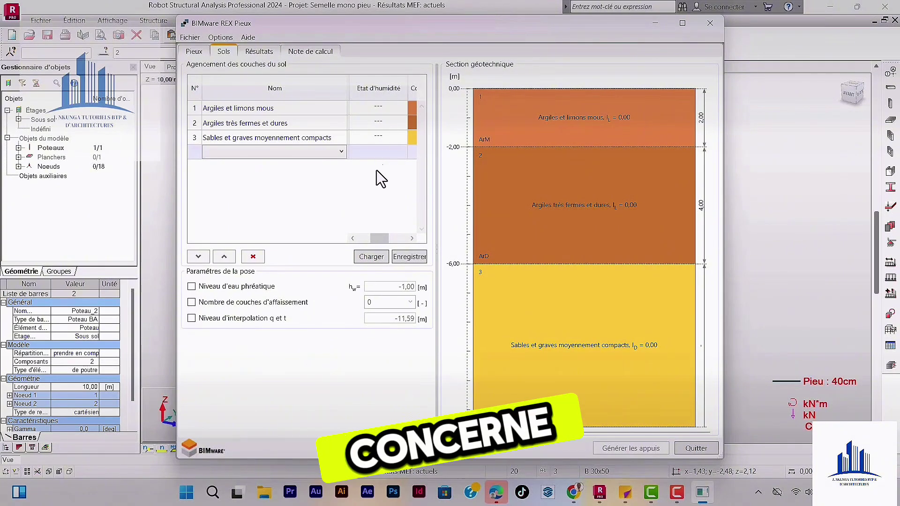
# Step: Examine the remaining soil layer parameters up to the t0 and Poisson's ratio ν columns
pyautogui.click(412, 238)
pyautogui.click(412, 238)
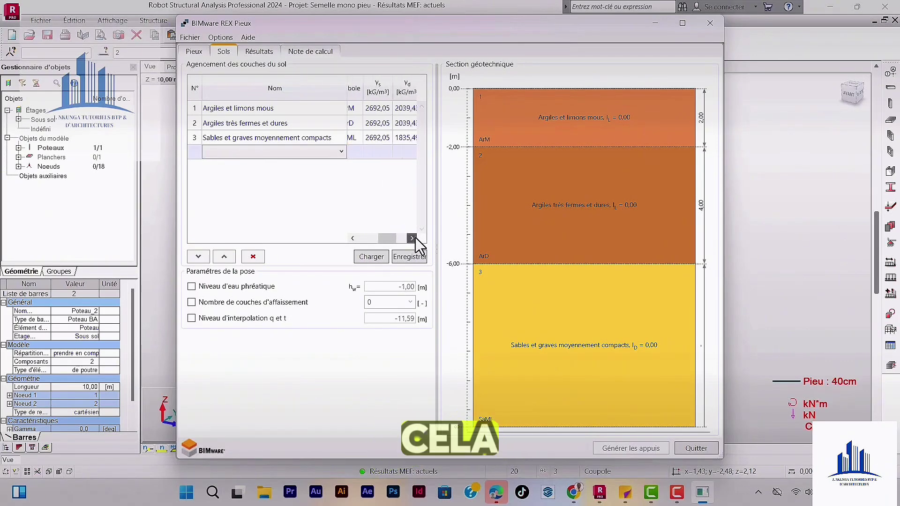
pyautogui.click(412, 237)
pyautogui.click(412, 237)
pyautogui.click(412, 237)
pyautogui.click(412, 237)
pyautogui.click(412, 238)
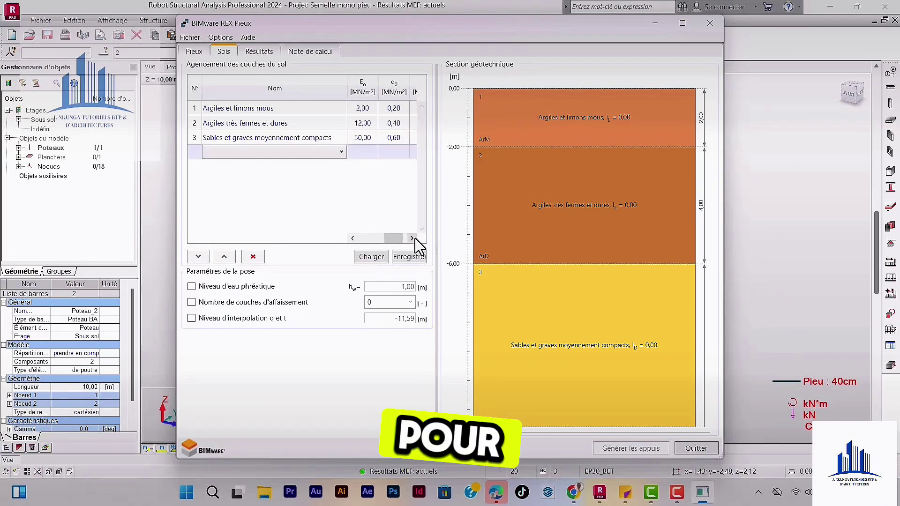
pyautogui.click(412, 237)
pyautogui.click(412, 238)
pyautogui.click(412, 238)
pyautogui.click(413, 238)
pyautogui.click(412, 238)
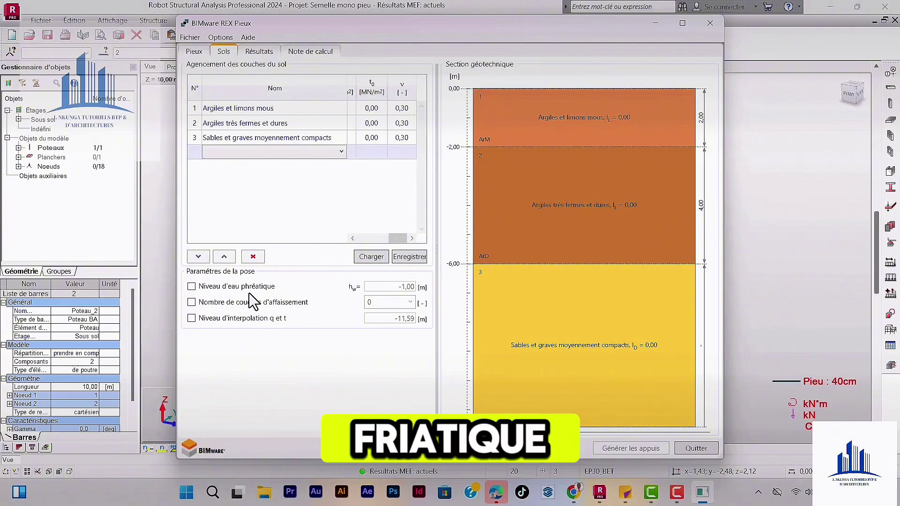
# Step: Try the Niveau d'eau phréatique option with hw at -1,00 m and turn it off again
pyautogui.click(191, 286)
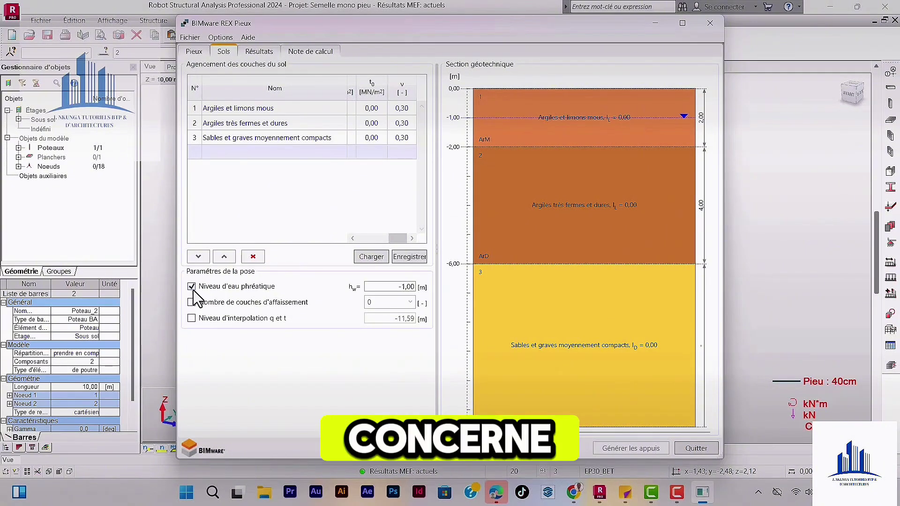
pyautogui.click(191, 287)
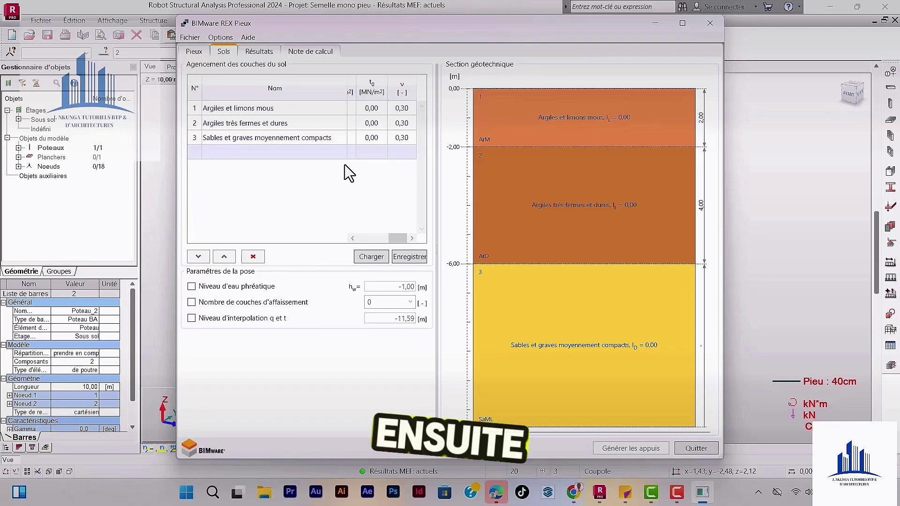
# Step: Examine the calculated results and diagrams in a maximized window, and switch the diagrams to dir. Y
pyautogui.click(260, 53)
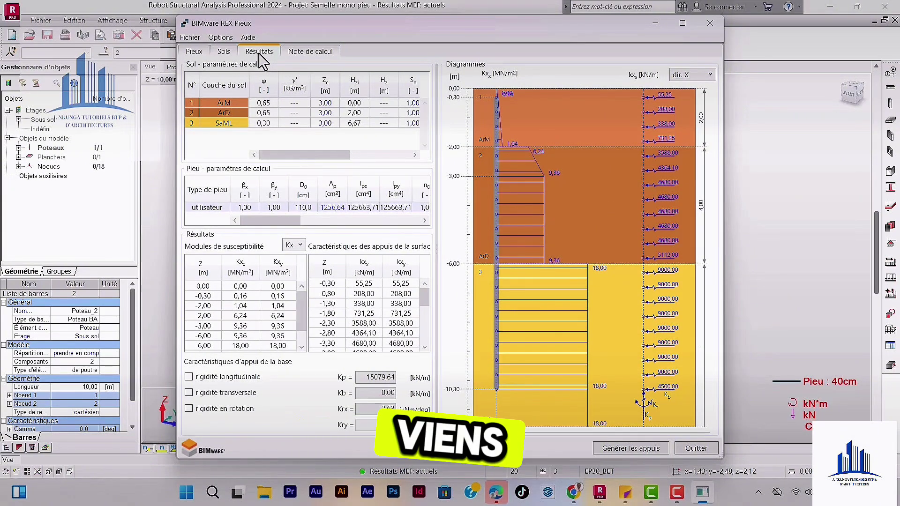
pyautogui.click(682, 23)
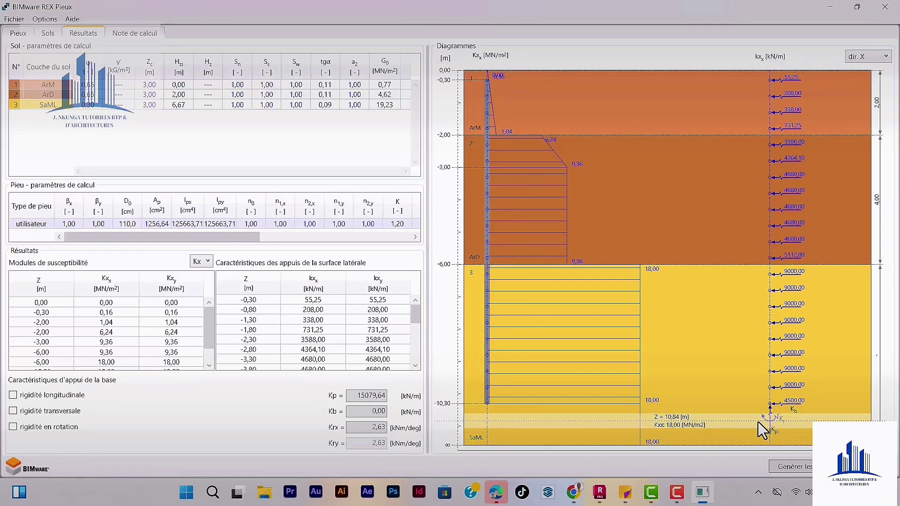
pyautogui.click(862, 58)
pyautogui.click(855, 82)
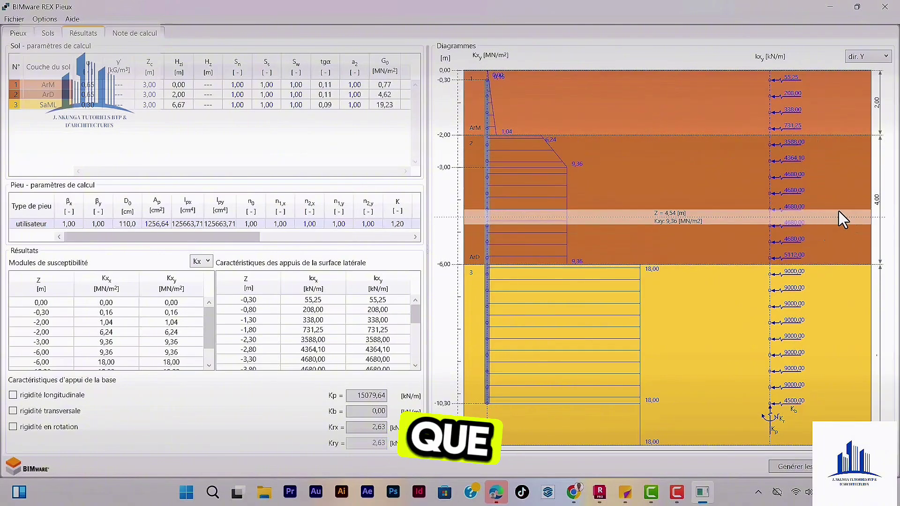
# Step: Compare the pile's Kx and kx diagrams in dir. X and dir. Y, leaving them set to dir. X
pyautogui.click(864, 57)
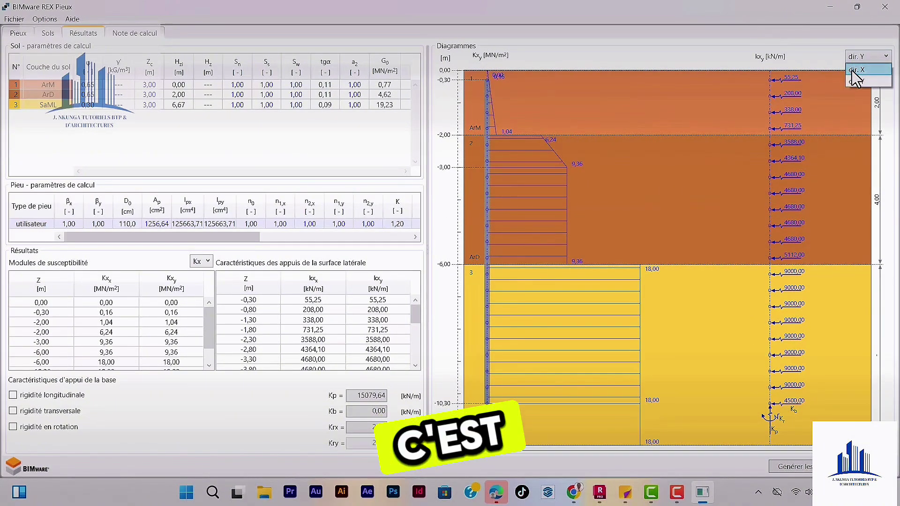
pyautogui.click(854, 71)
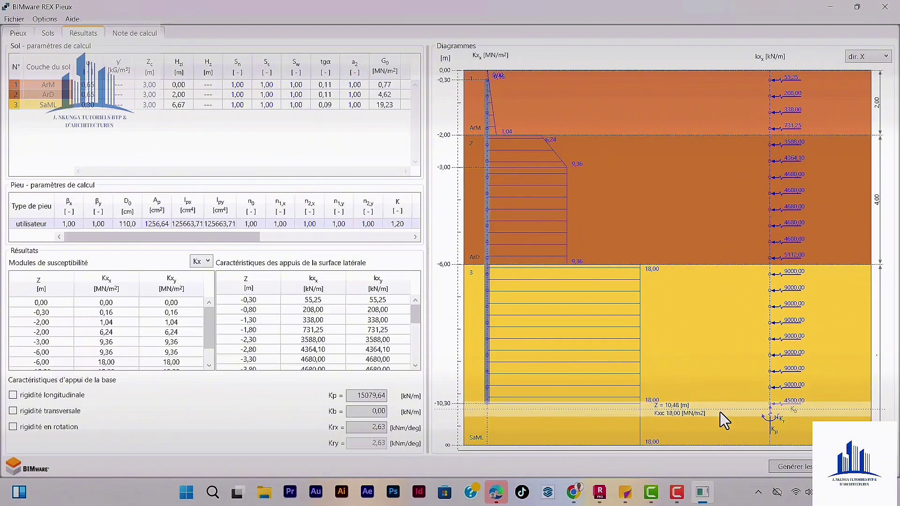
pyautogui.click(885, 56)
pyautogui.click(858, 83)
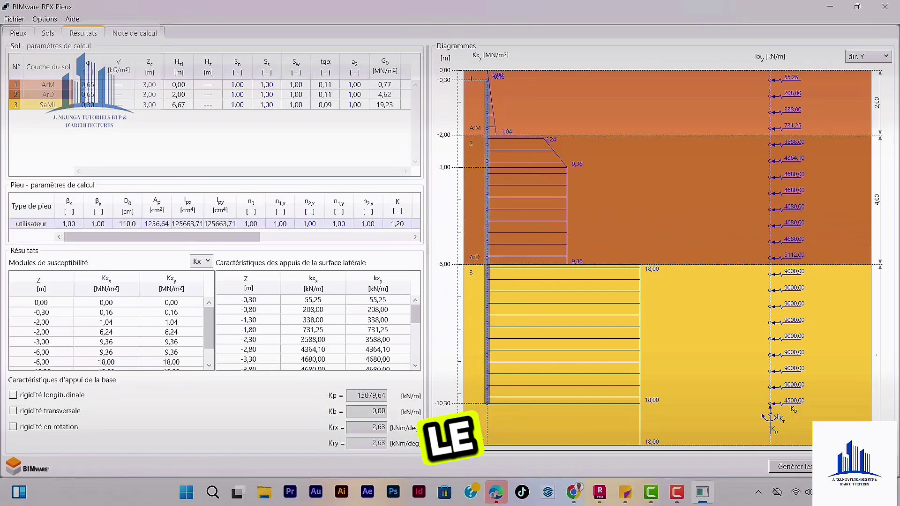
pyautogui.click(869, 56)
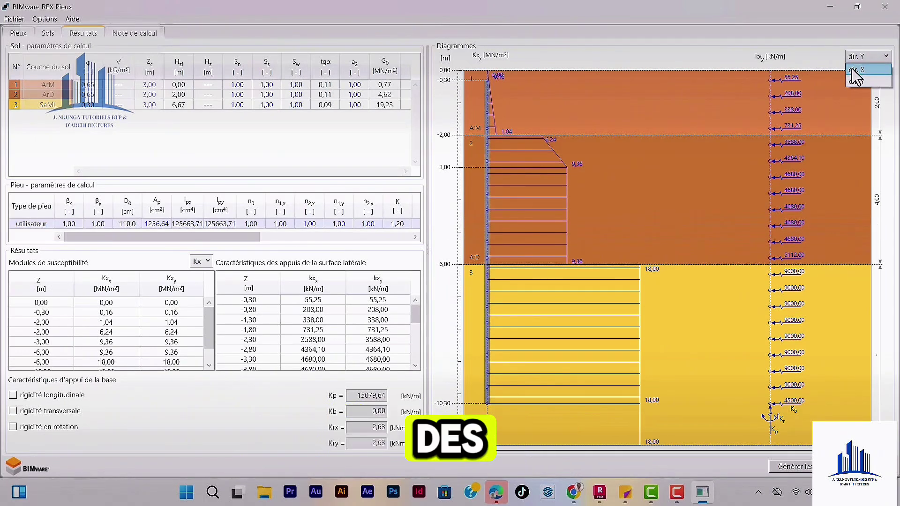
pyautogui.click(856, 75)
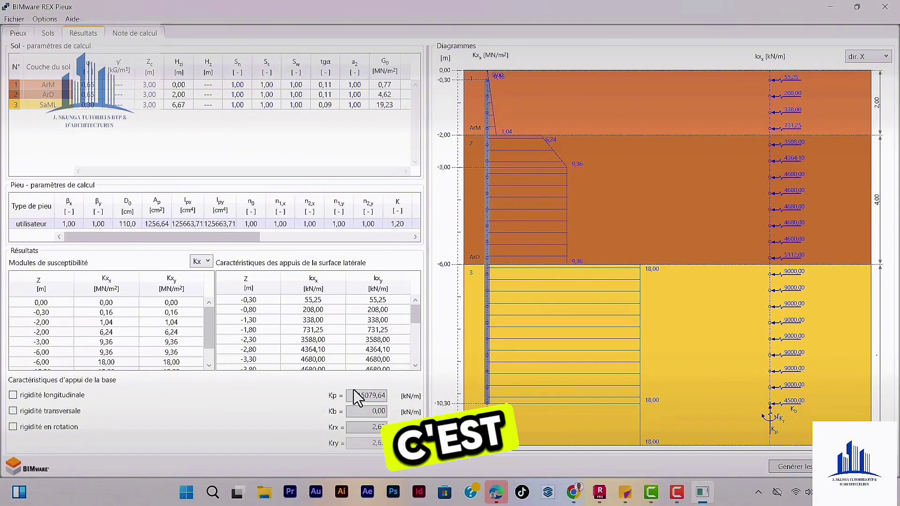
# Step: Open the Note de calcul and examine the characteristics of the pile in its Données section
pyautogui.click(134, 35)
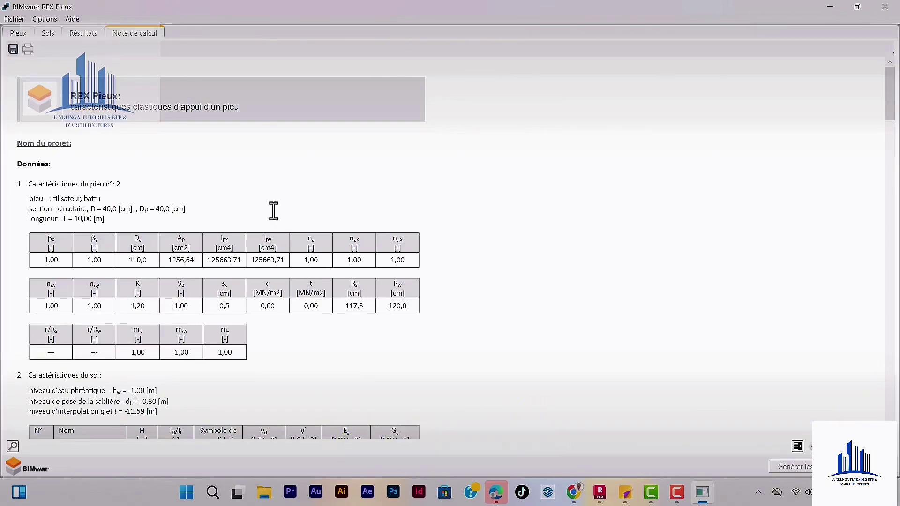
pyautogui.scroll(-1, 75, 190)
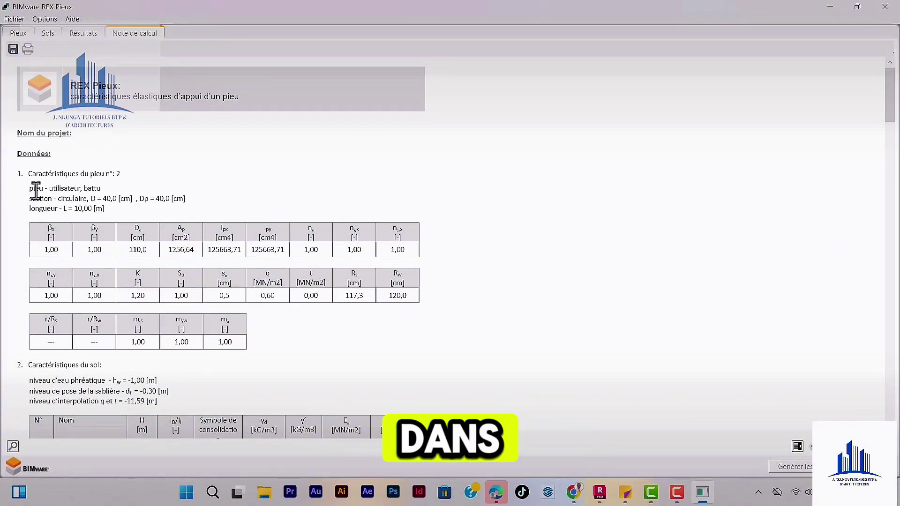
pyautogui.scroll(-1, 90, 251)
pyautogui.scroll(-4, 90, 252)
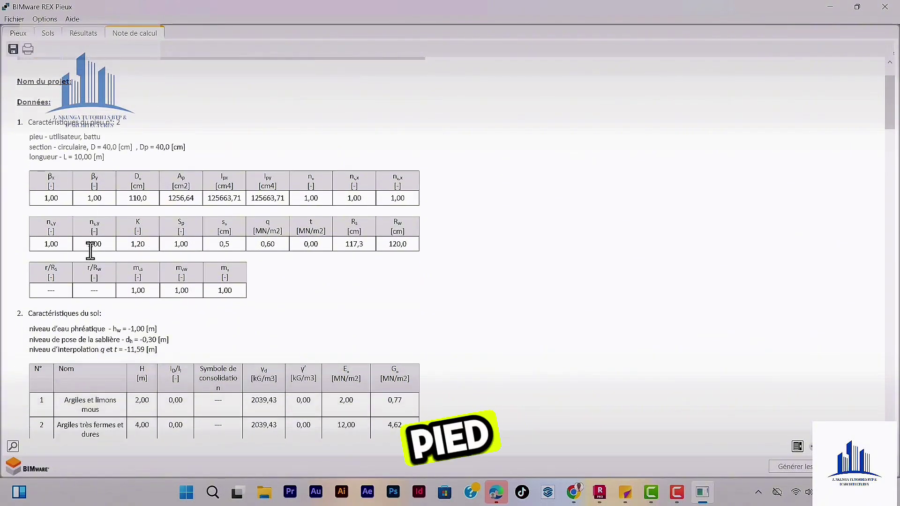
pyautogui.scroll(-1, 100, 281)
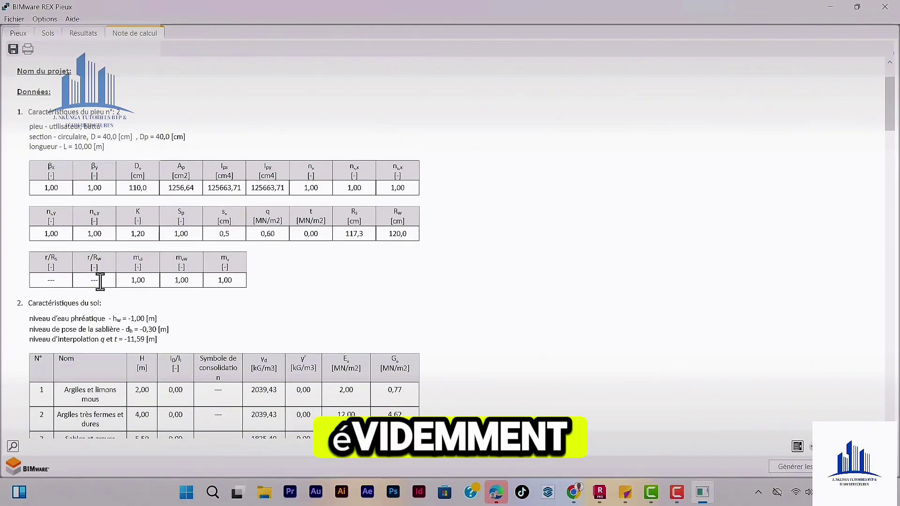
pyautogui.scroll(-1, 94, 307)
pyautogui.scroll(-2, 95, 308)
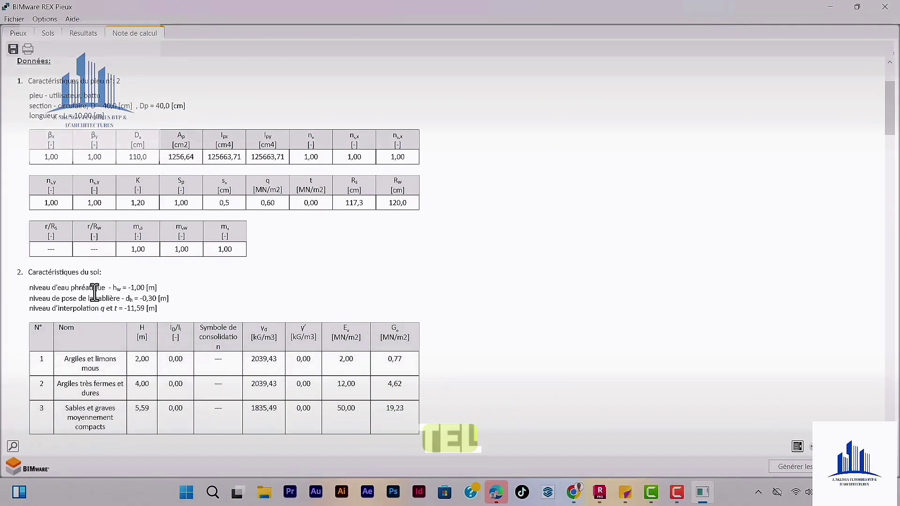
# Step: Examine the soil characteristics tables in the calculation note down to the Résultats heading, and go back over them
pyautogui.scroll(-3, 130, 310)
pyautogui.scroll(-2, 128, 341)
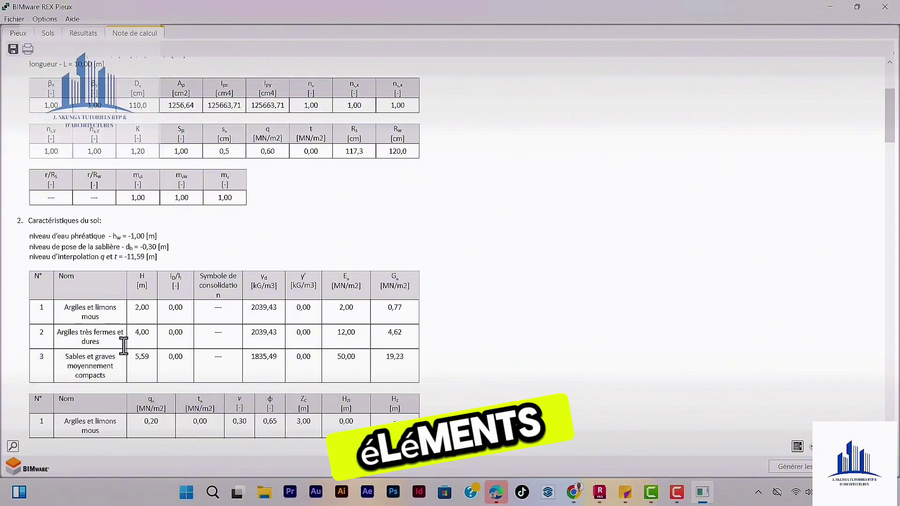
pyautogui.scroll(-2, 122, 342)
pyautogui.scroll(-12, 114, 267)
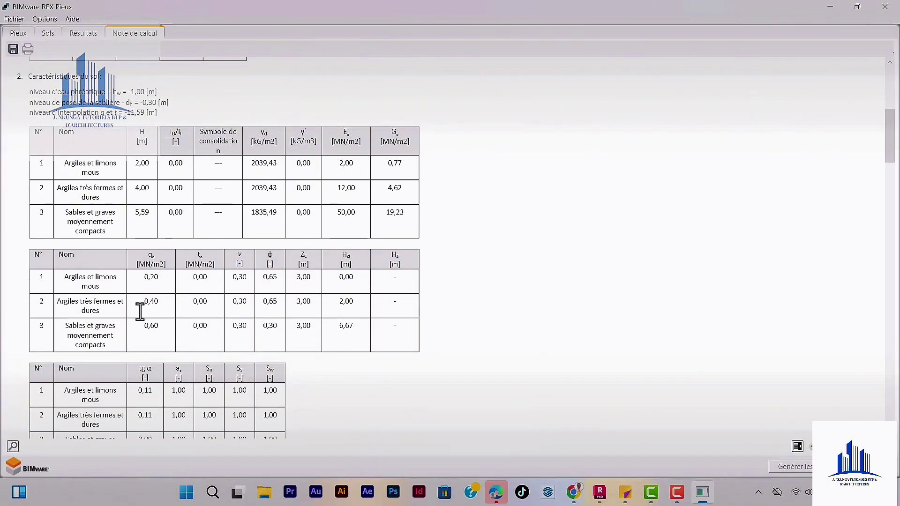
pyautogui.scroll(-3, 122, 307)
pyautogui.scroll(-17, 122, 315)
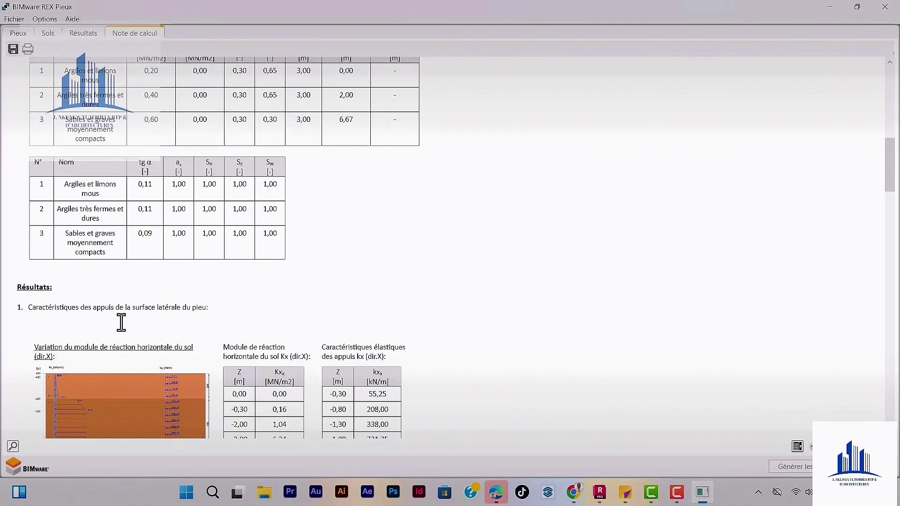
pyautogui.scroll(2, 130, 300)
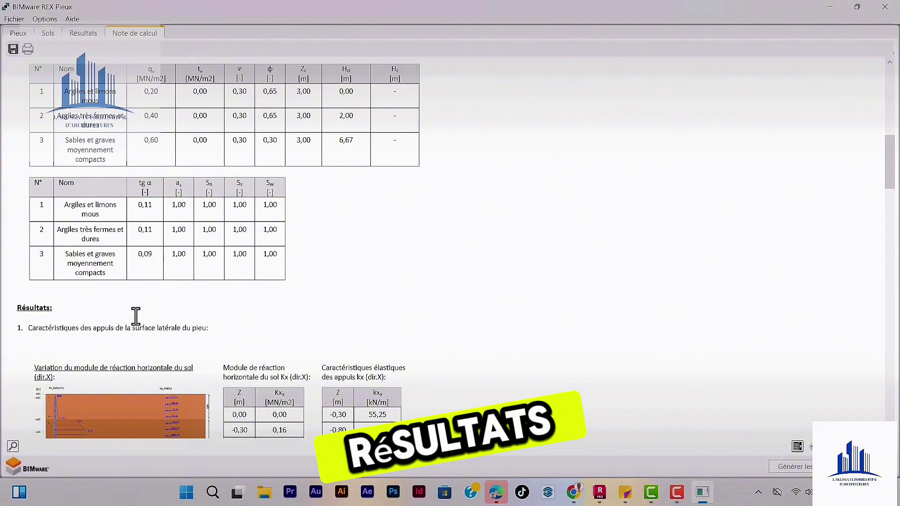
pyautogui.scroll(9, 191, 271)
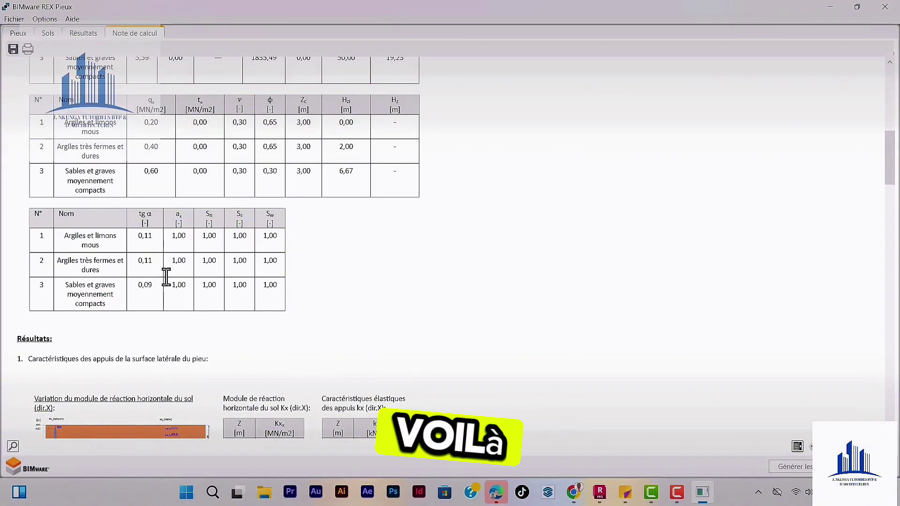
pyautogui.scroll(5, 132, 237)
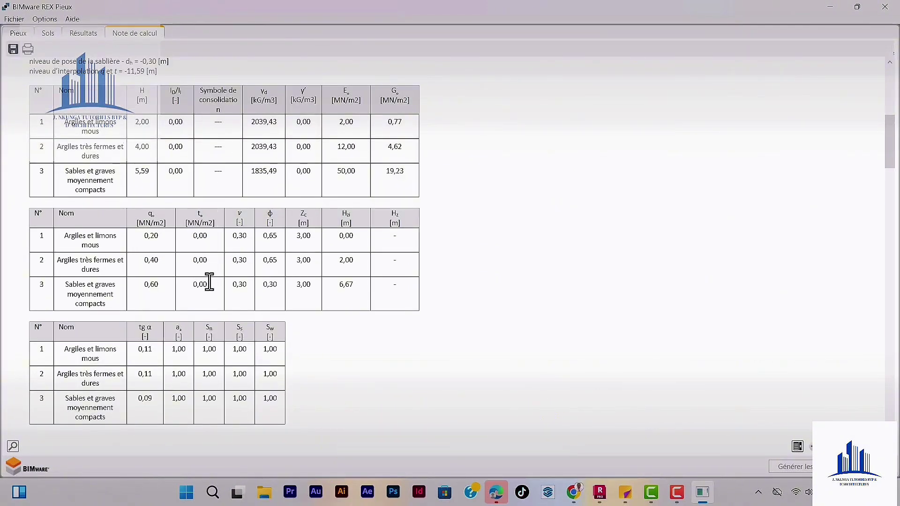
pyautogui.scroll(4, 209, 281)
# Step: Examine the dir. X results in the note: the horizontal soil reaction modulus Kx and the elastic support characteristics kx
pyautogui.scroll(-14, 209, 262)
pyautogui.scroll(-10, 194, 305)
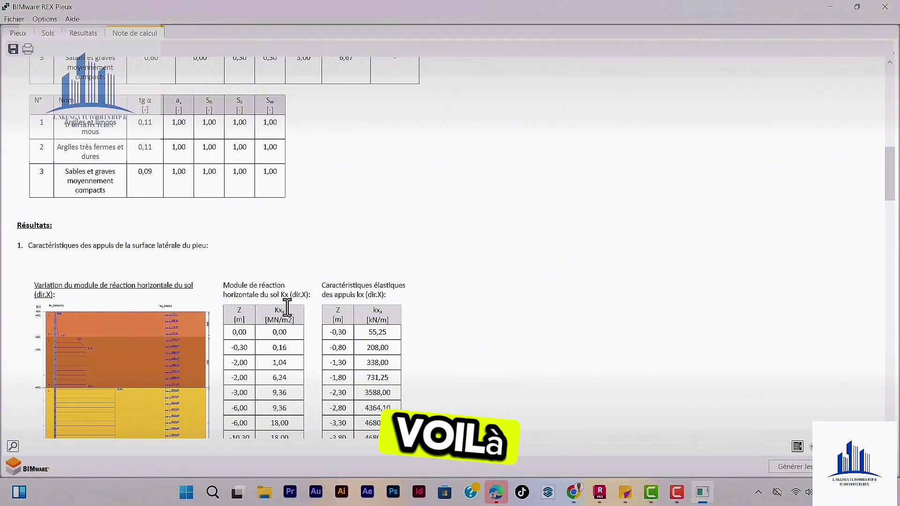
pyautogui.scroll(-2, 271, 319)
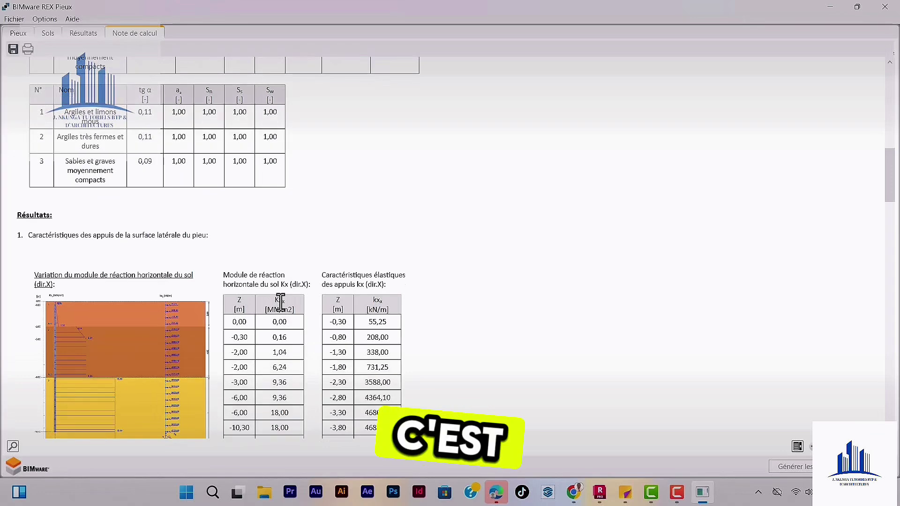
pyautogui.scroll(-2, 274, 287)
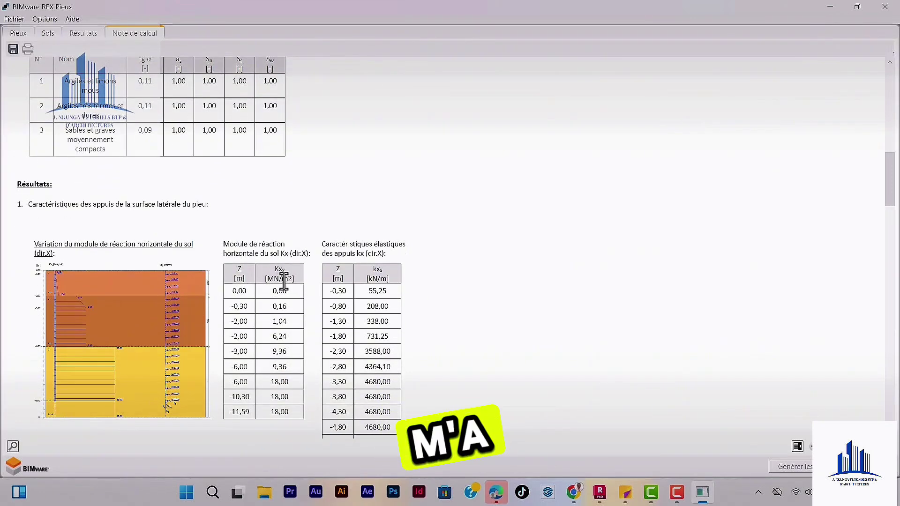
pyautogui.scroll(-15, 281, 309)
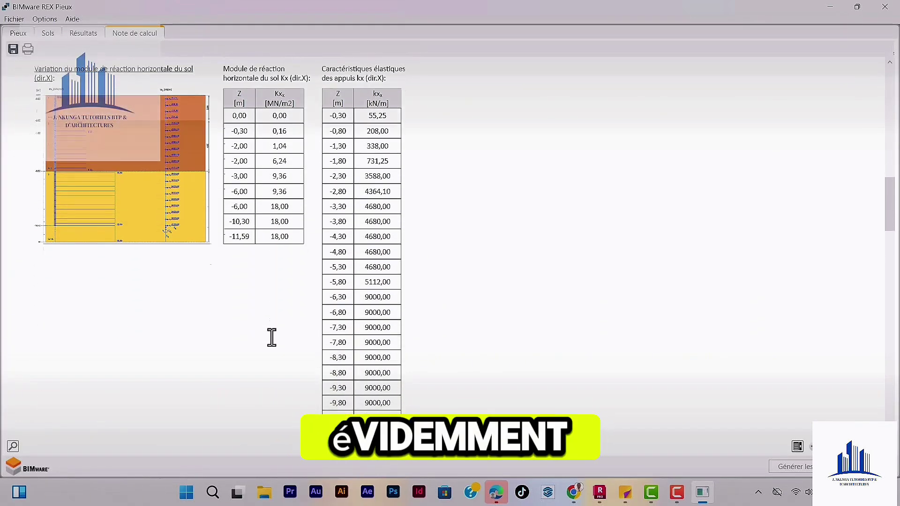
pyautogui.scroll(-12, 269, 338)
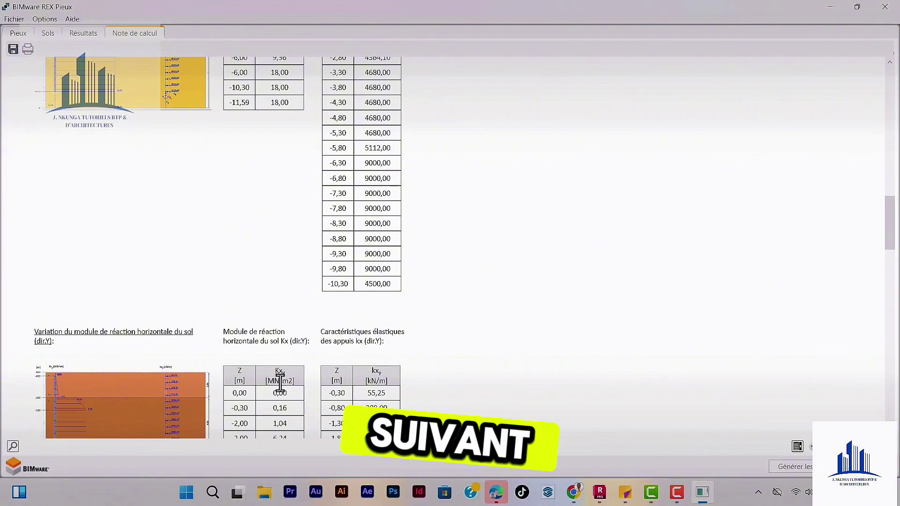
# Step: Review the note's dir. Y diagram together with its horizontal soil reaction modulus and elastic support tables
pyautogui.scroll(-5, 280, 384)
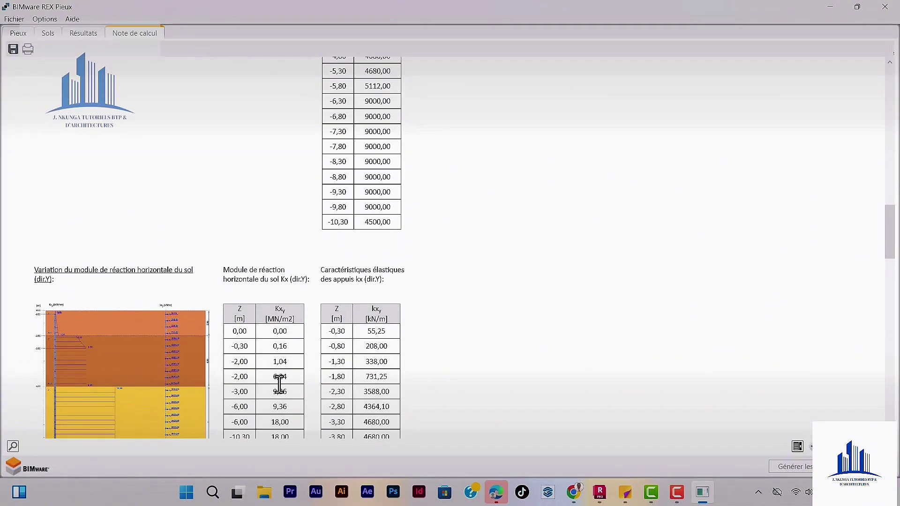
pyautogui.scroll(-3, 280, 384)
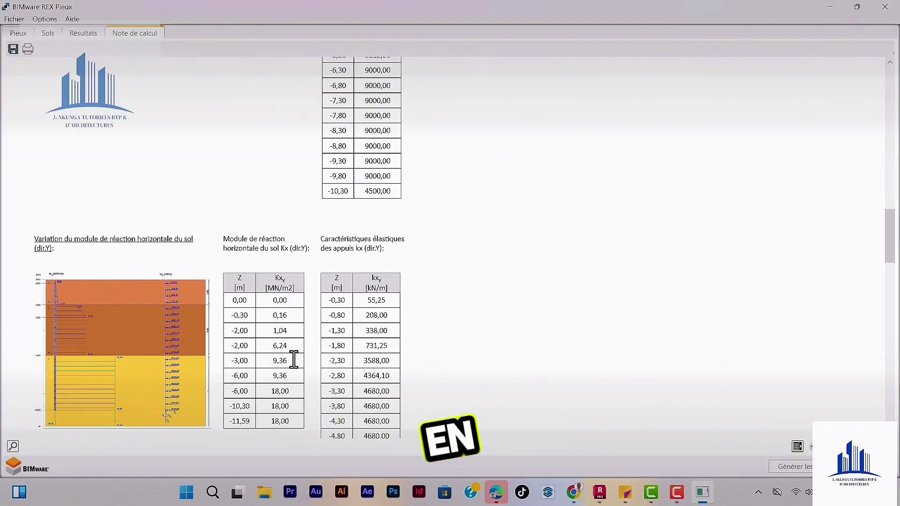
pyautogui.scroll(-5, 293, 360)
pyautogui.scroll(6, 319, 294)
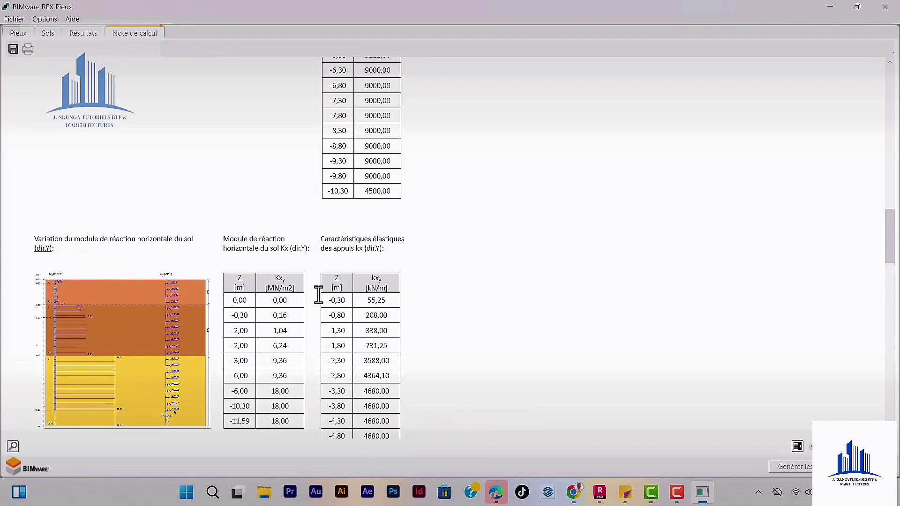
pyautogui.scroll(-6, 316, 301)
pyautogui.scroll(-15, 274, 271)
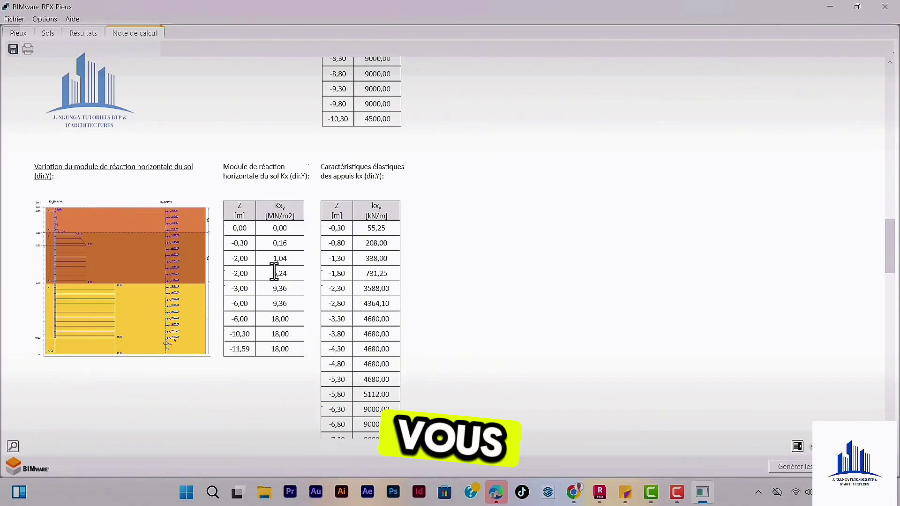
# Step: Examine the soil shear modulus section for the driven pile (pieu enfoncé), with its Ks and ks tables
pyautogui.scroll(-14, 253, 285)
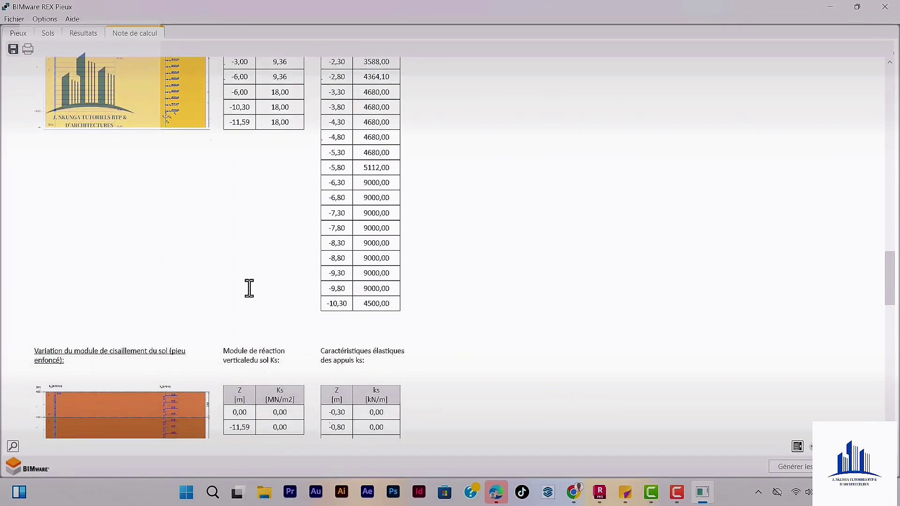
pyautogui.scroll(1, 209, 231)
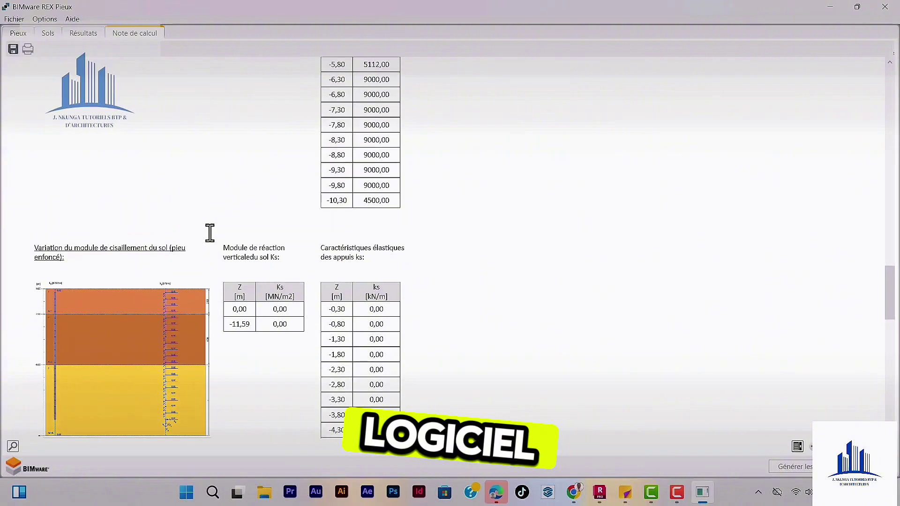
pyautogui.scroll(-3, 209, 233)
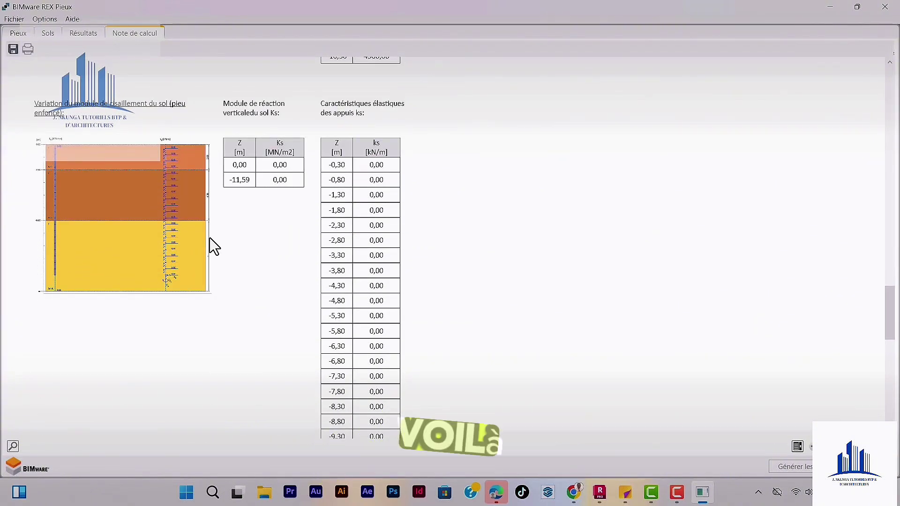
pyautogui.scroll(-1, 209, 239)
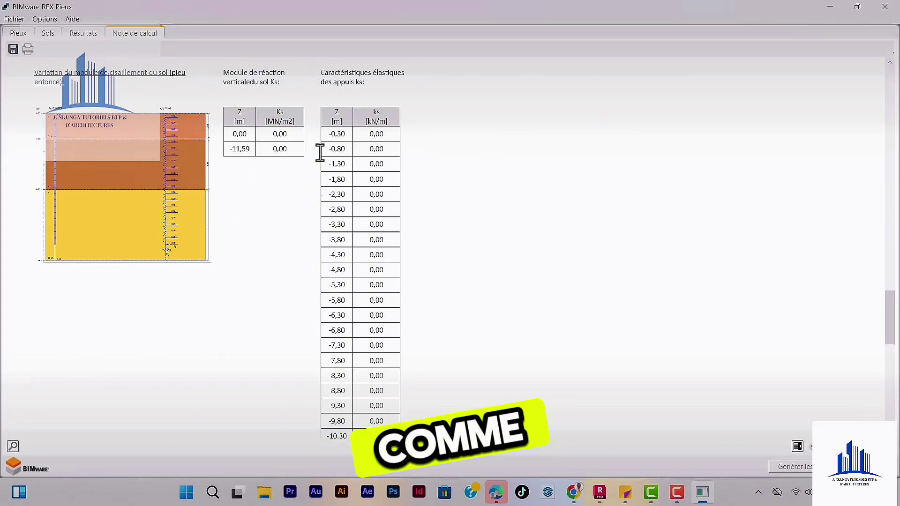
pyautogui.scroll(1, 398, 72)
pyautogui.scroll(-2, 340, 188)
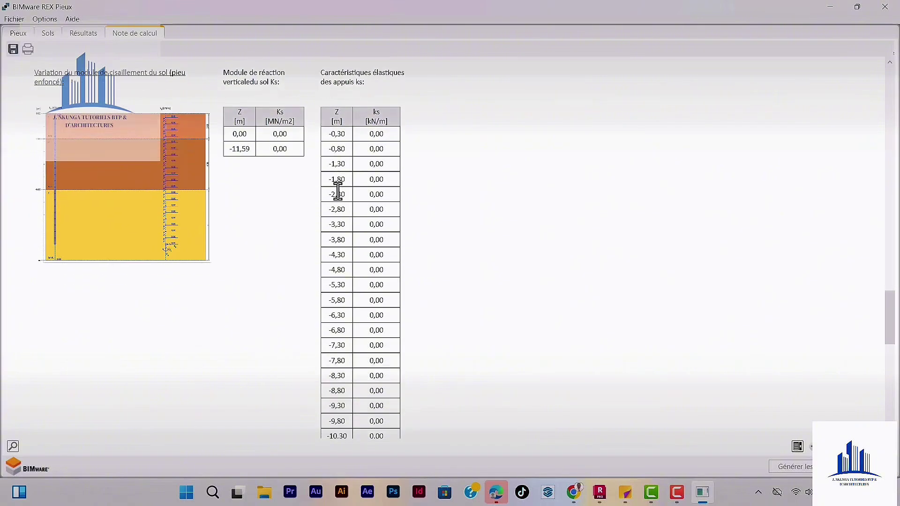
pyautogui.scroll(-3, 320, 230)
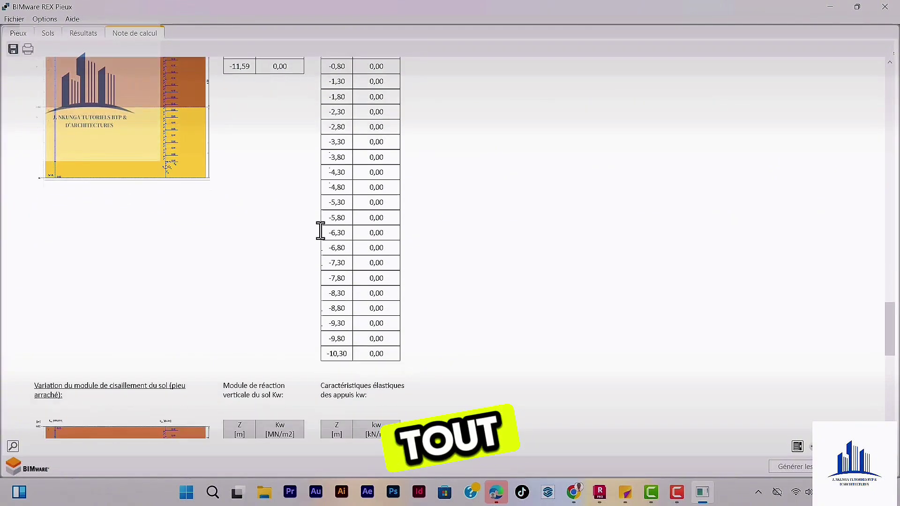
# Step: Examine the soil shear modulus section for the pulled-out pile (pieu arraché), with its Kw and kw tables
pyautogui.scroll(-3, 320, 230)
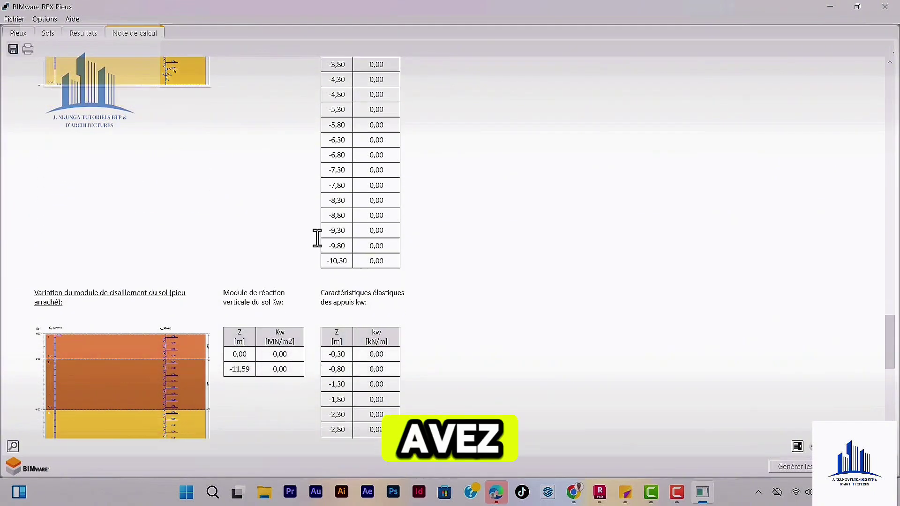
pyautogui.scroll(-2, 318, 238)
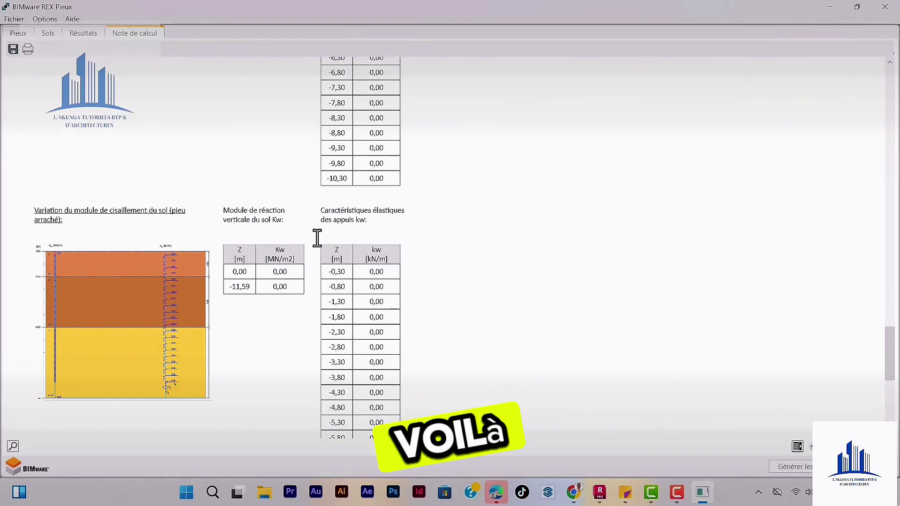
pyautogui.scroll(-1, 317, 238)
pyautogui.scroll(-5, 315, 239)
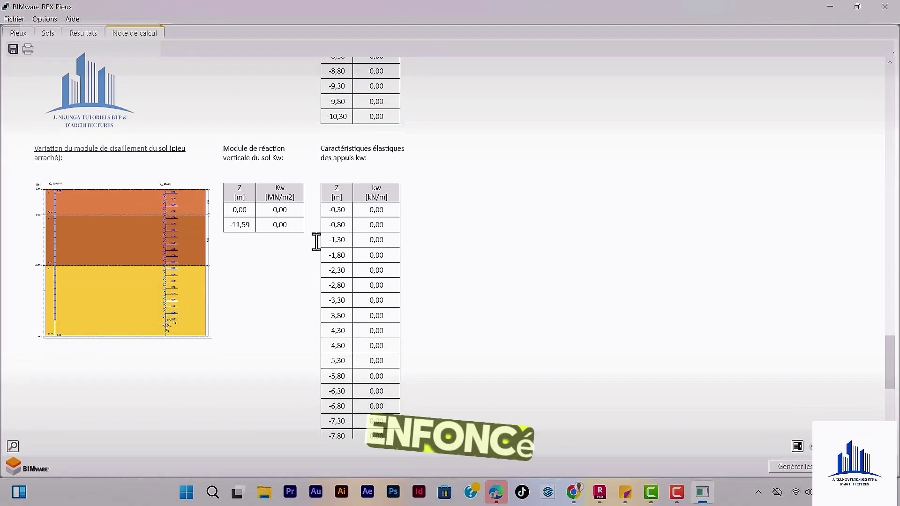
pyautogui.scroll(-7, 316, 248)
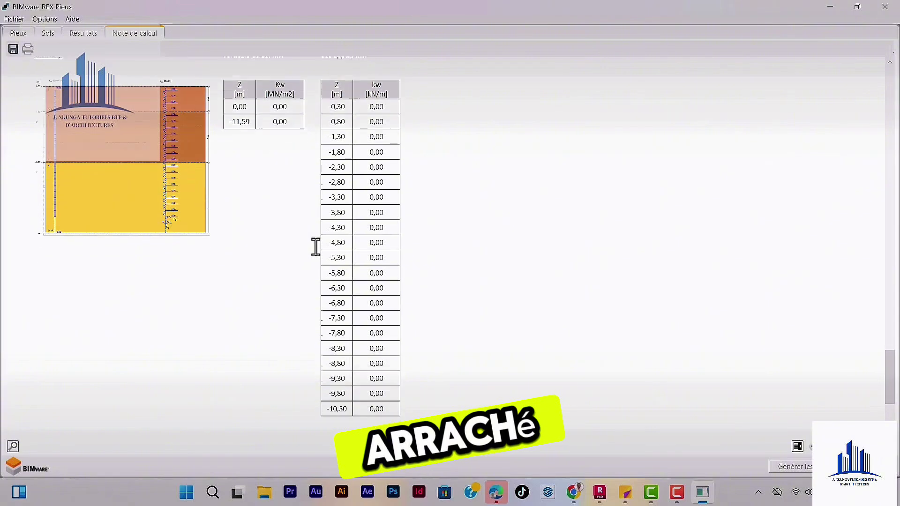
# Step: Examine the note's support characteristics of the pile base for the driven (pieu enfoncé) and pulled-out (pieu arraché) cases
pyautogui.scroll(-3, 273, 279)
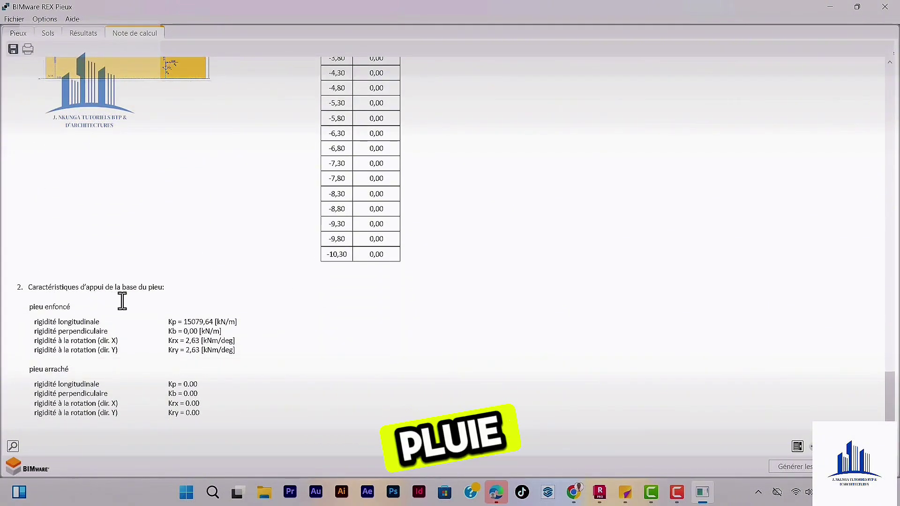
pyautogui.scroll(-1, 122, 300)
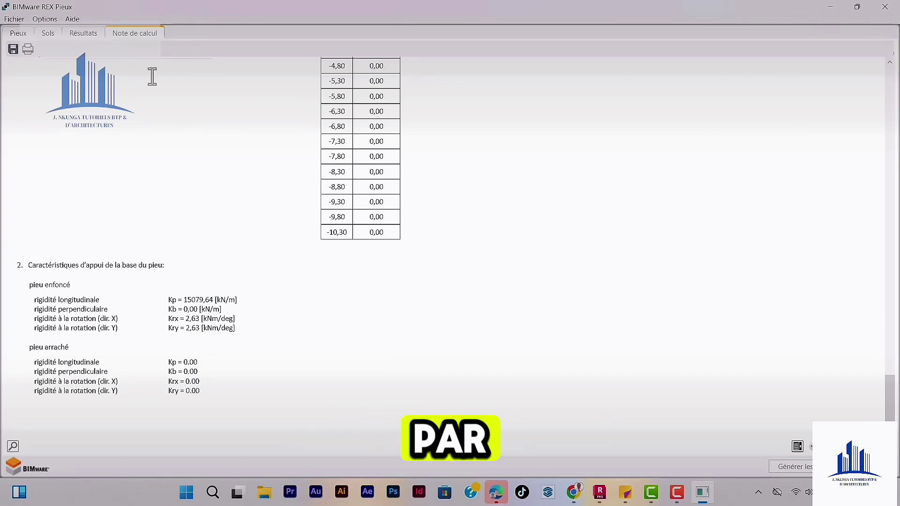
pyautogui.scroll(2, 267, 214)
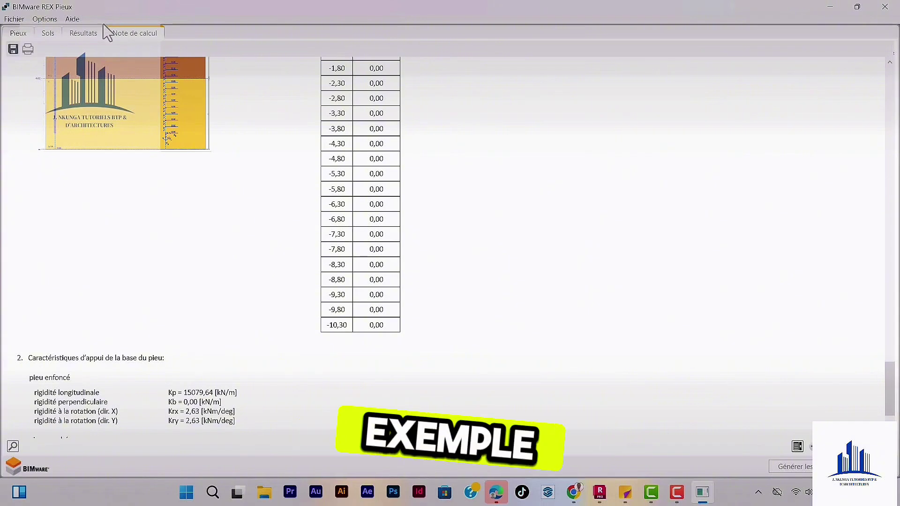
# Step: Save the calculation note to the desktop as an RTF file named "Notes de calcul de dimensionnement géotechnique de pieu"
pyautogui.click(14, 49)
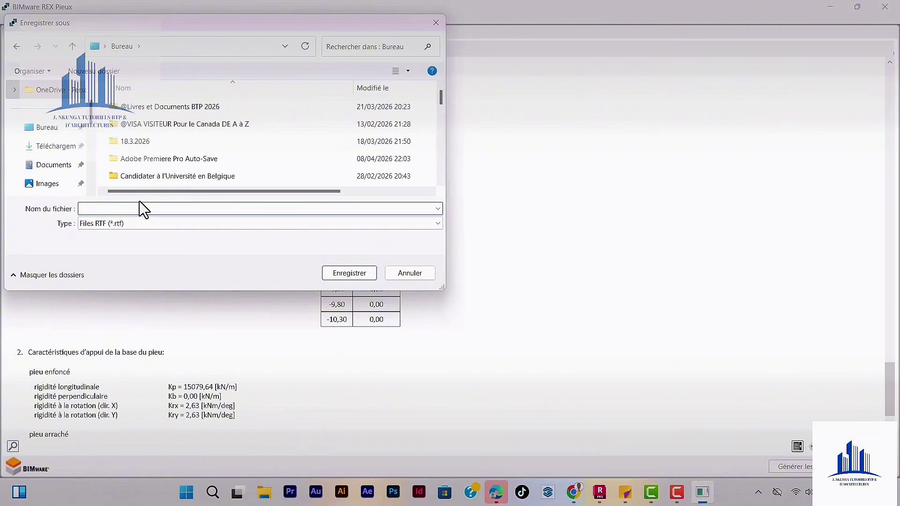
pyautogui.write('n')
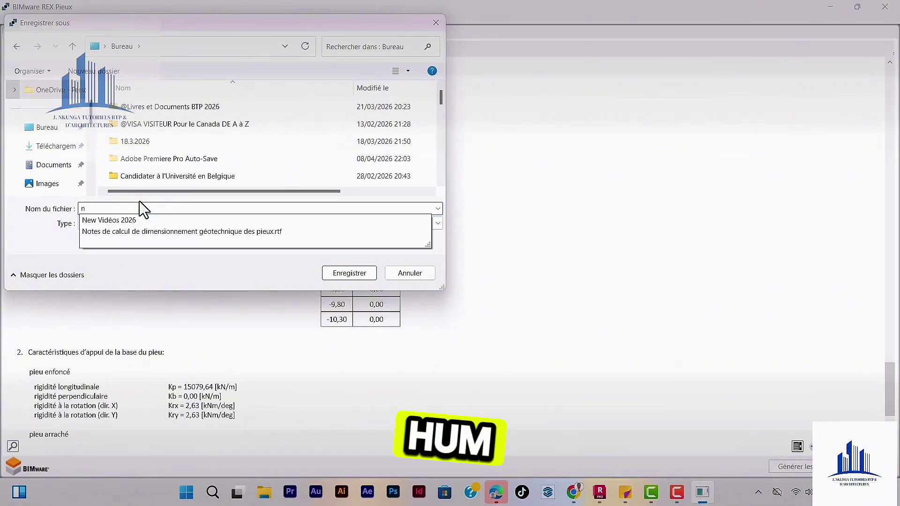
pyautogui.click(137, 231)
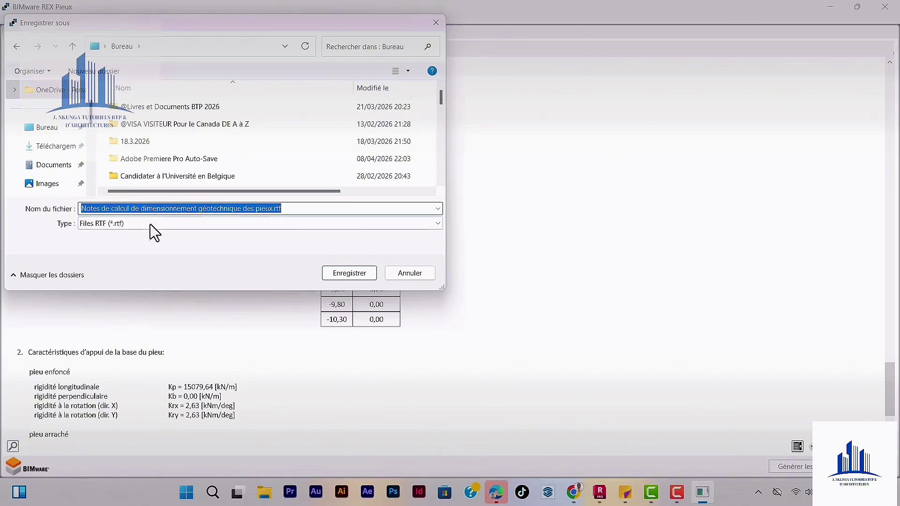
pyautogui.moveTo(290, 209); pyautogui.dragTo(270, 206)
pyautogui.press('BackSpace')
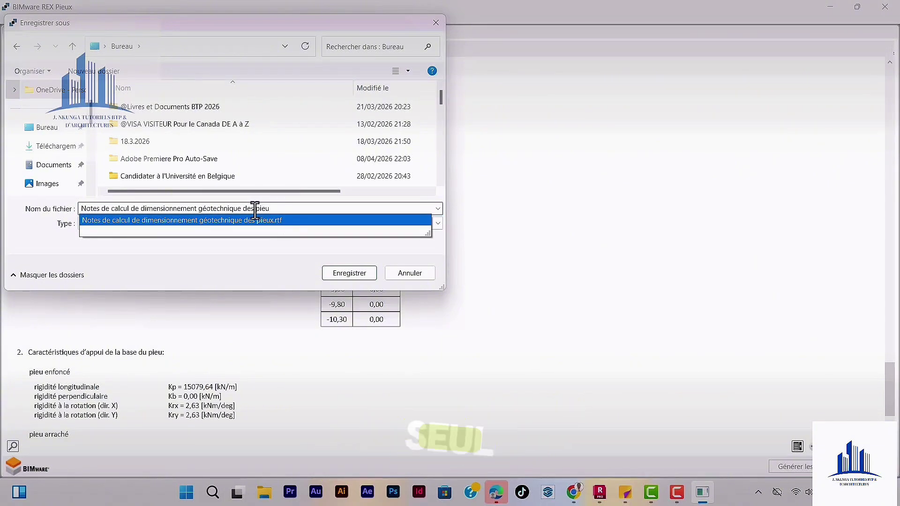
pyautogui.press('BackSpace')
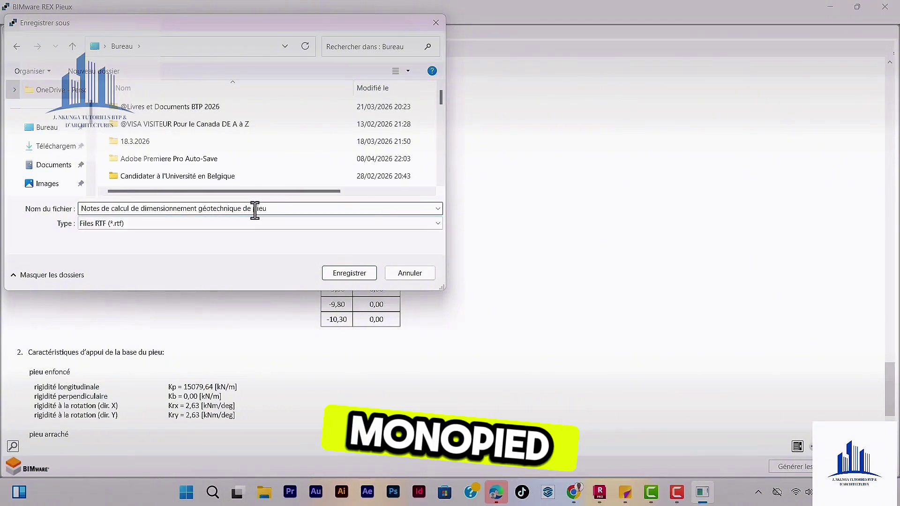
pyautogui.click(353, 270)
# Step: Look back over the note's soil shear modulus sections for the pulled-out and driven pile
pyautogui.scroll(4, 285, 285)
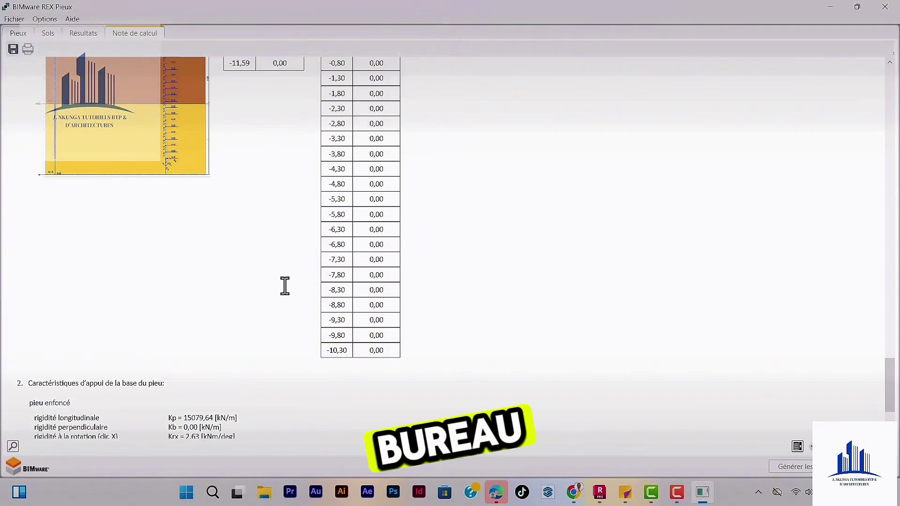
pyautogui.scroll(3, 285, 286)
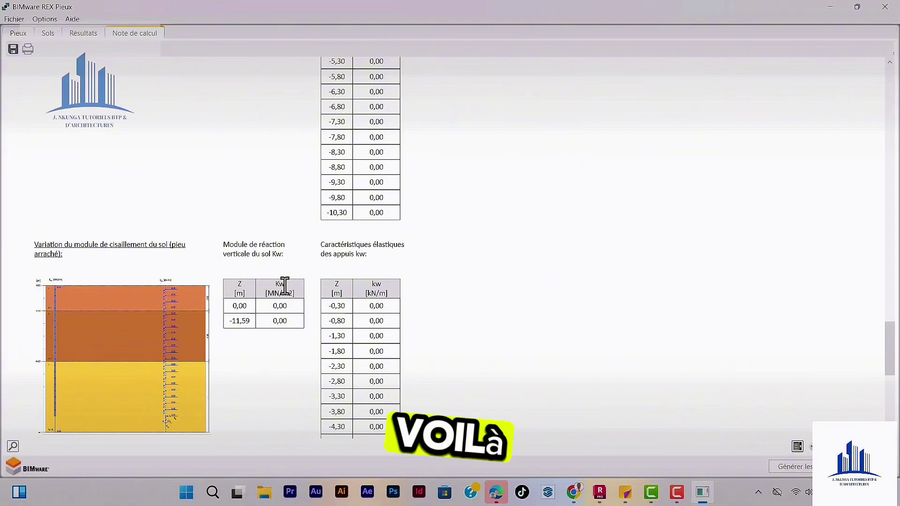
pyautogui.scroll(-1, 284, 286)
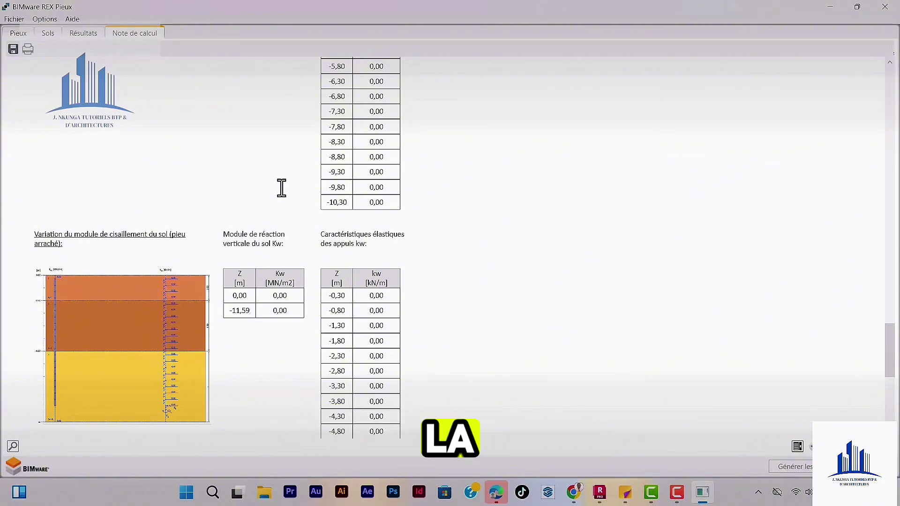
pyautogui.scroll(1, 281, 183)
pyautogui.scroll(1, 287, 188)
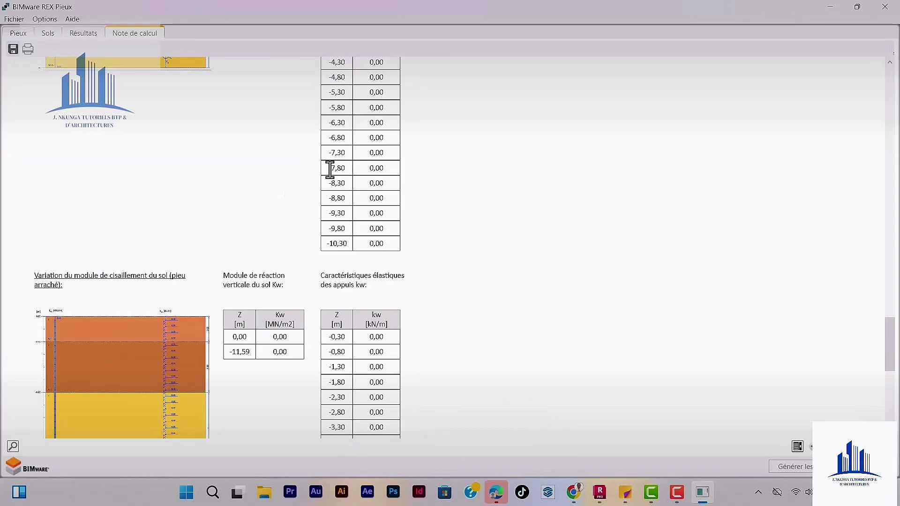
pyautogui.scroll(1, 329, 170)
pyautogui.scroll(1, 321, 187)
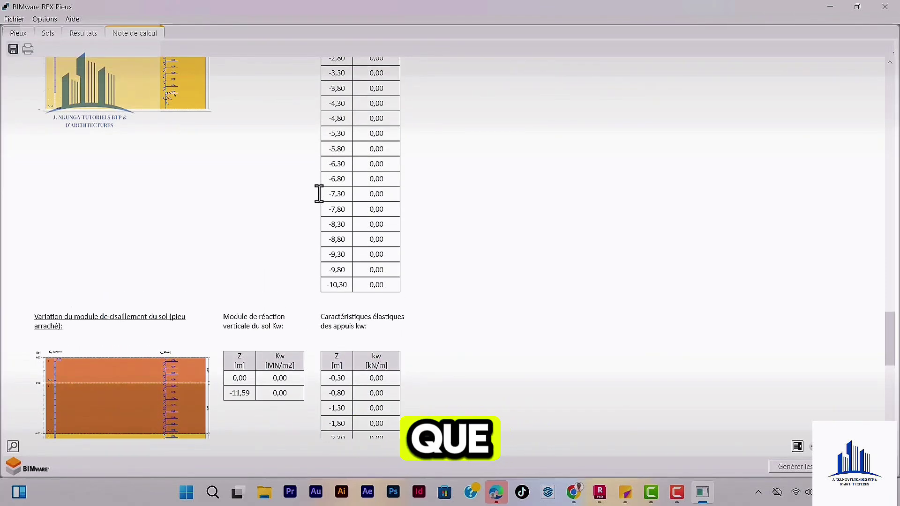
pyautogui.scroll(4, 319, 194)
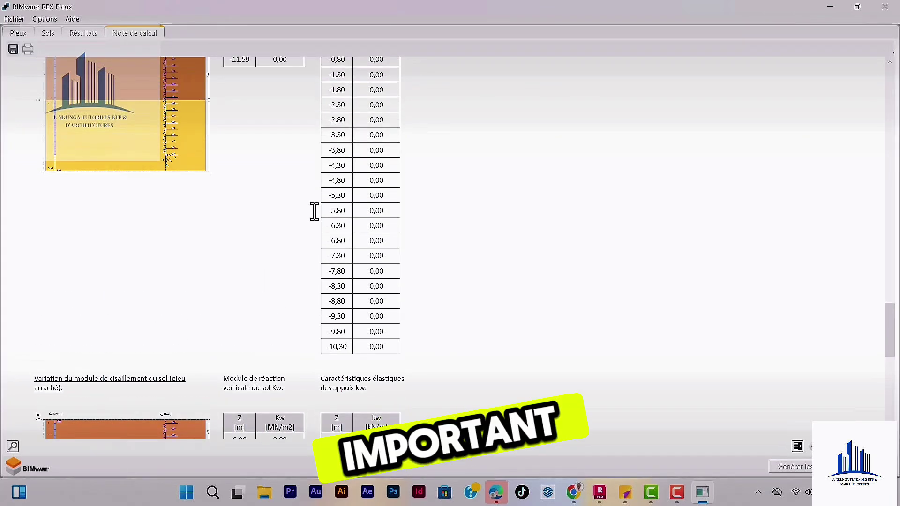
pyautogui.scroll(1, 314, 211)
pyautogui.scroll(9, 313, 213)
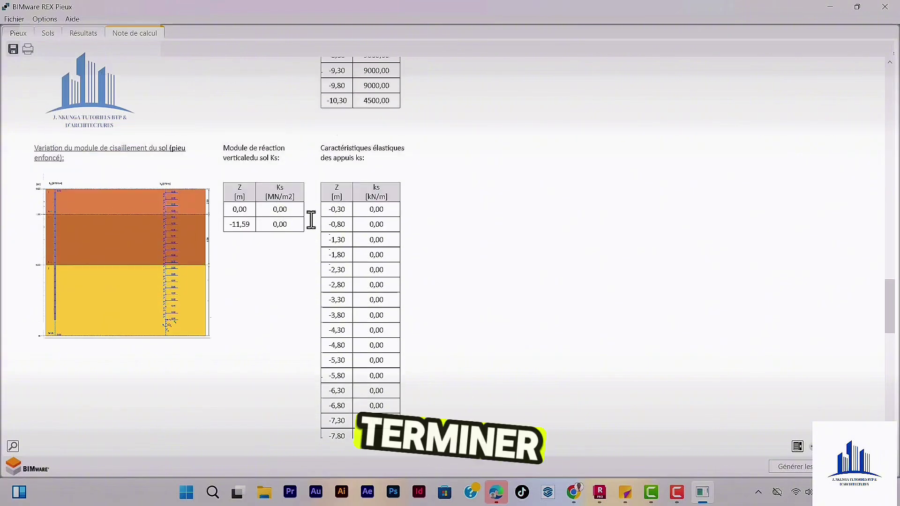
# Step: Review the note's horizontal soil reaction sections for dir. Y and dir. X, back up to the pile and soil data
pyautogui.scroll(4, 311, 220)
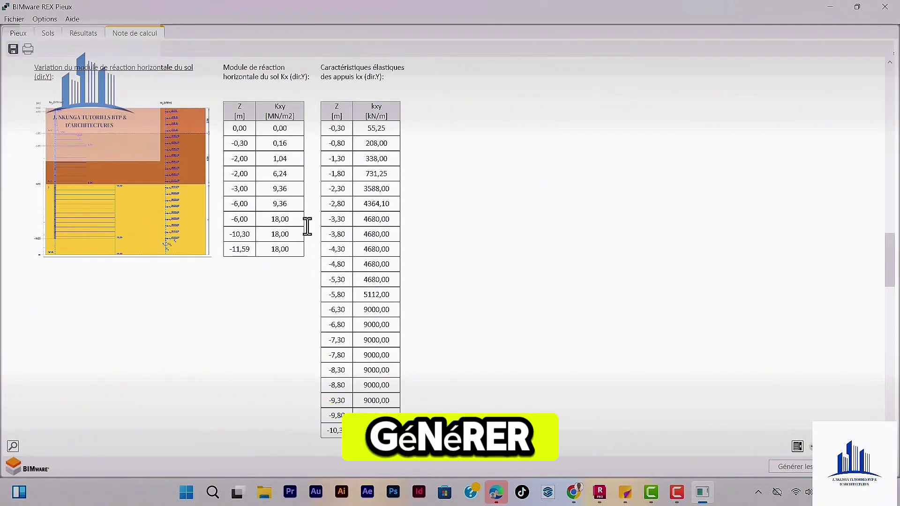
pyautogui.scroll(3, 309, 222)
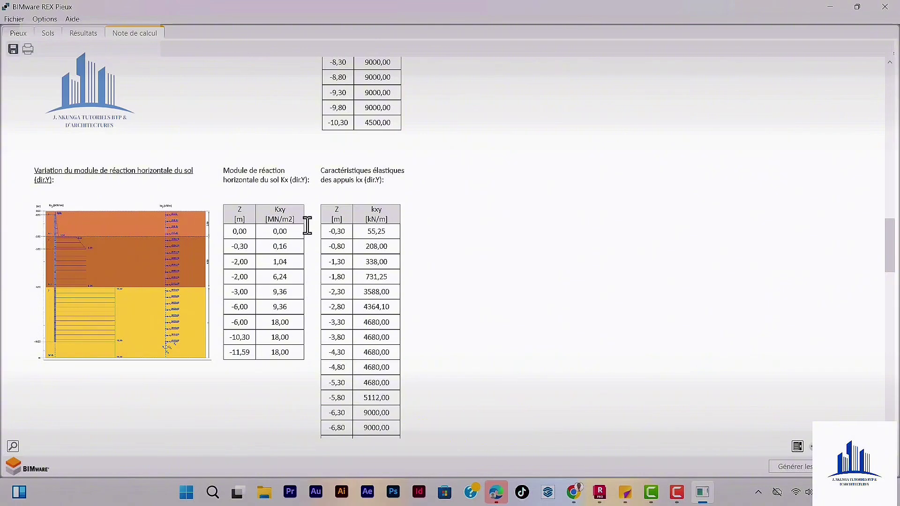
pyautogui.scroll(1, 307, 225)
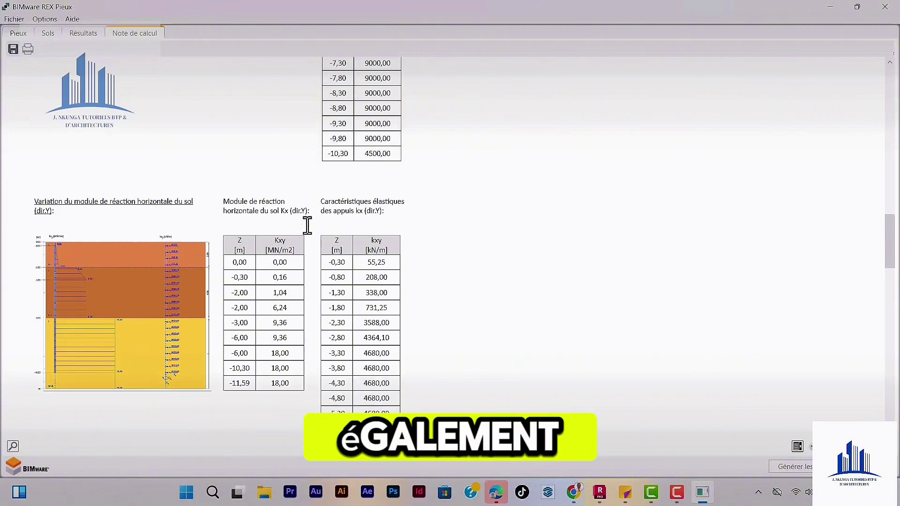
pyautogui.scroll(7, 357, 167)
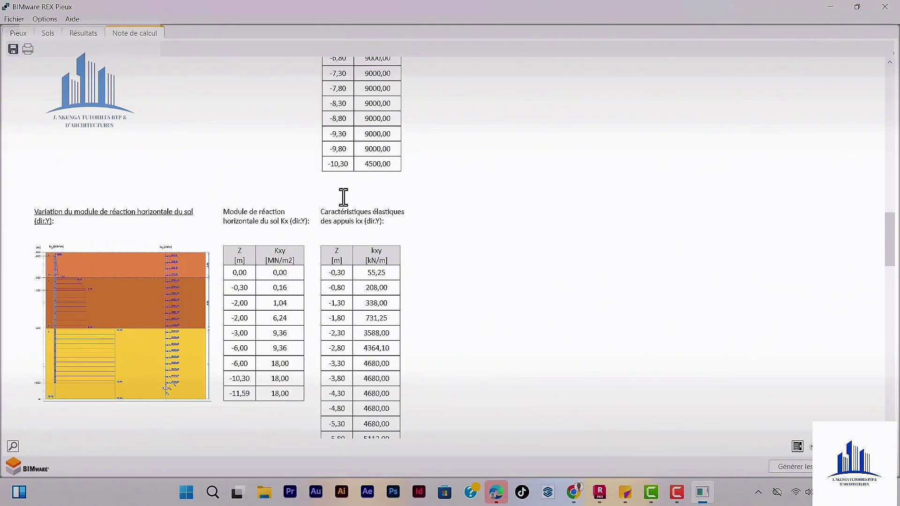
pyautogui.scroll(8, 343, 198)
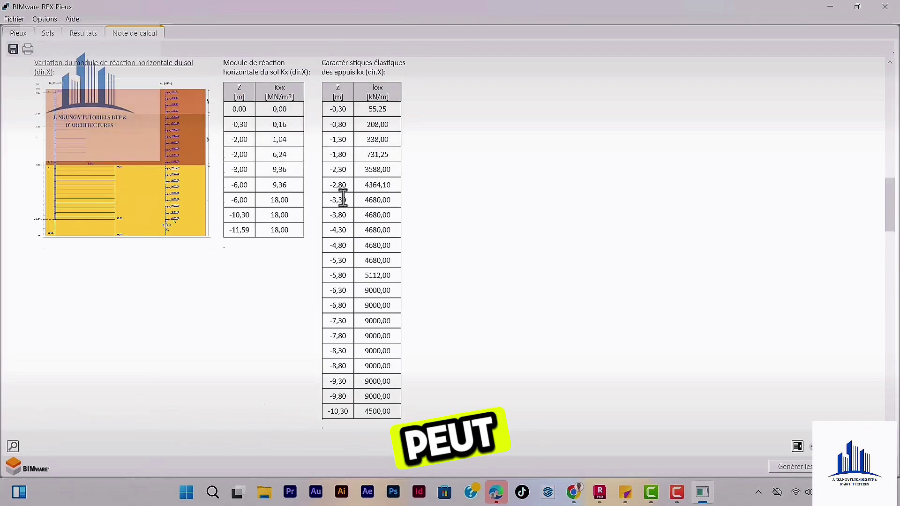
pyautogui.scroll(10, 385, 253)
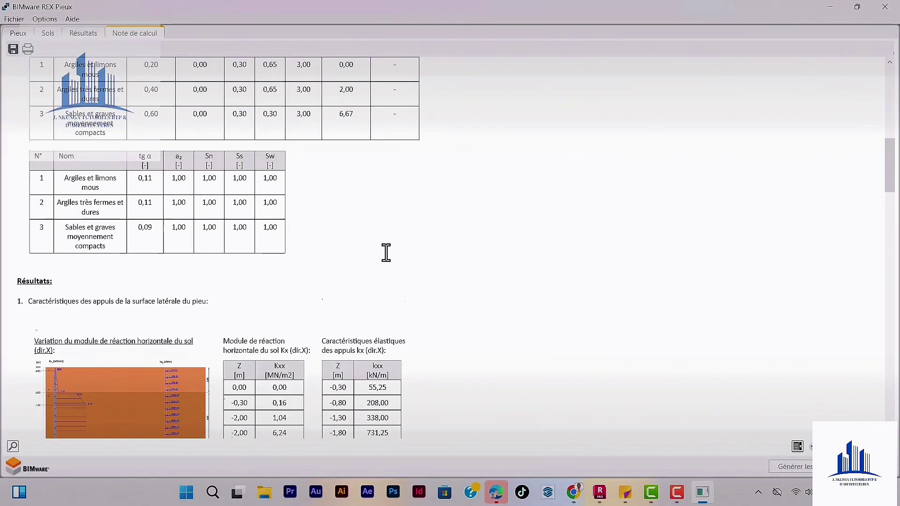
pyautogui.scroll(6, 385, 253)
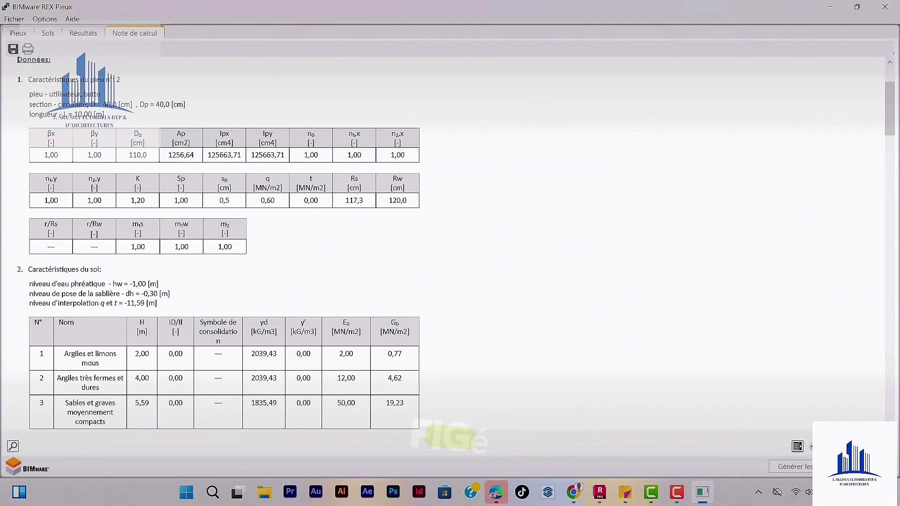
# Step: From the results, generate the pile supports in Robot with working mode foncé and kx, kt, Kp, Kb and Kr exported, accepting the structure modification
pyautogui.click(82, 34)
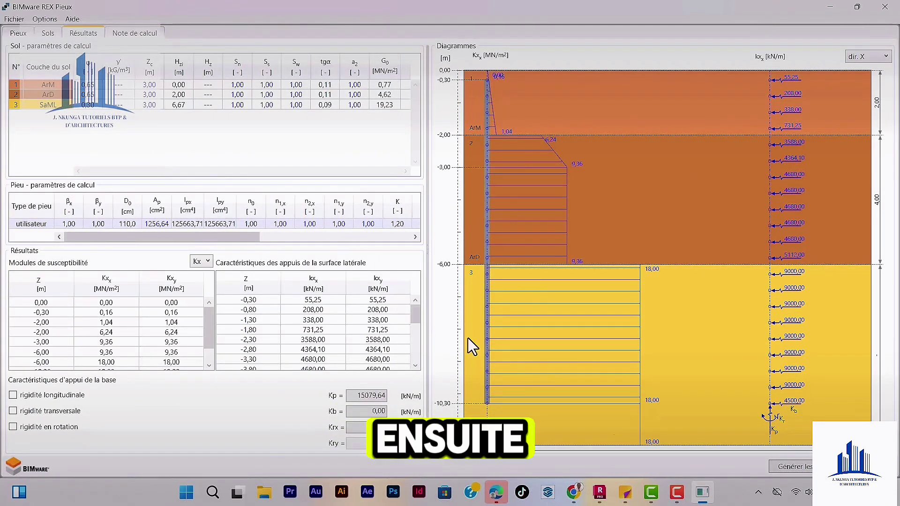
pyautogui.click(796, 466)
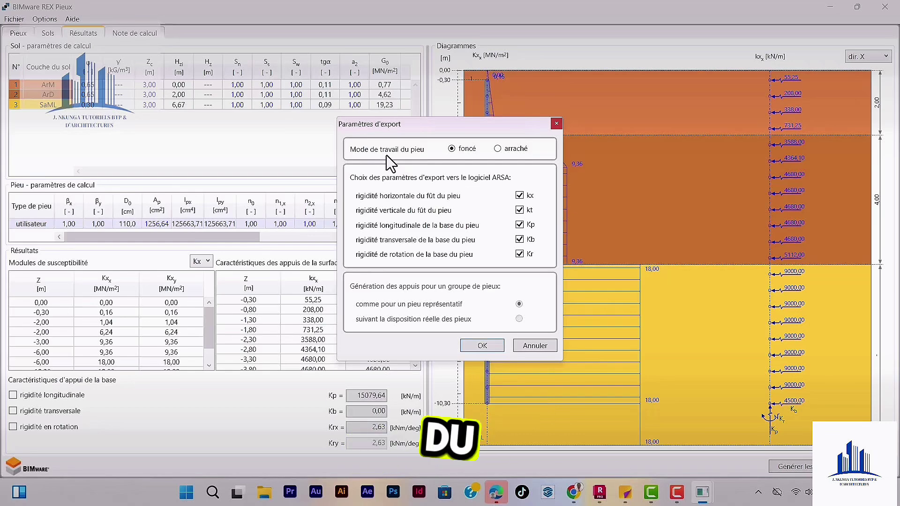
pyautogui.click(498, 149)
pyautogui.click(451, 149)
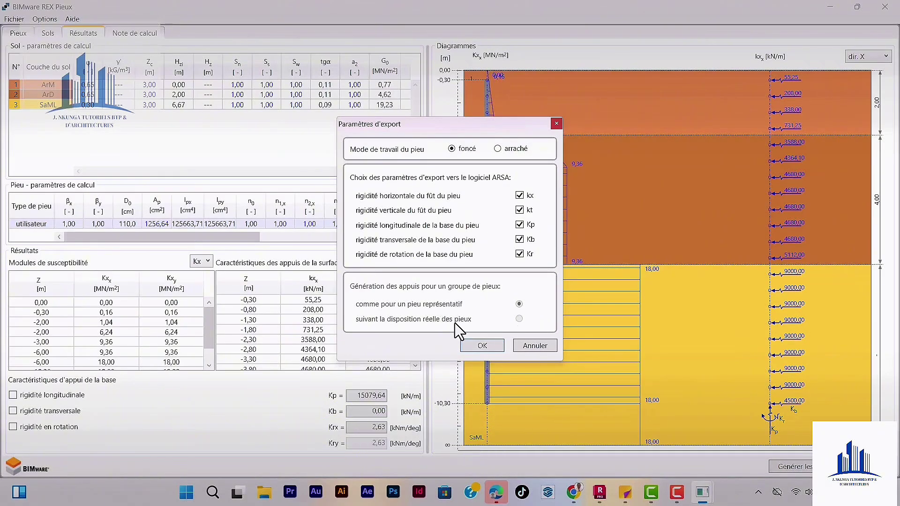
pyautogui.click(492, 346)
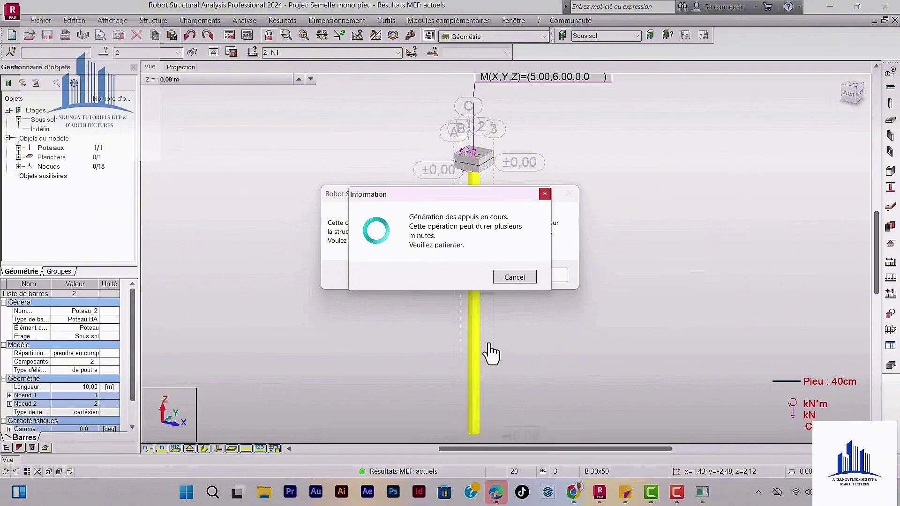
pyautogui.moveTo(451, 196); pyautogui.dragTo(201, 153)
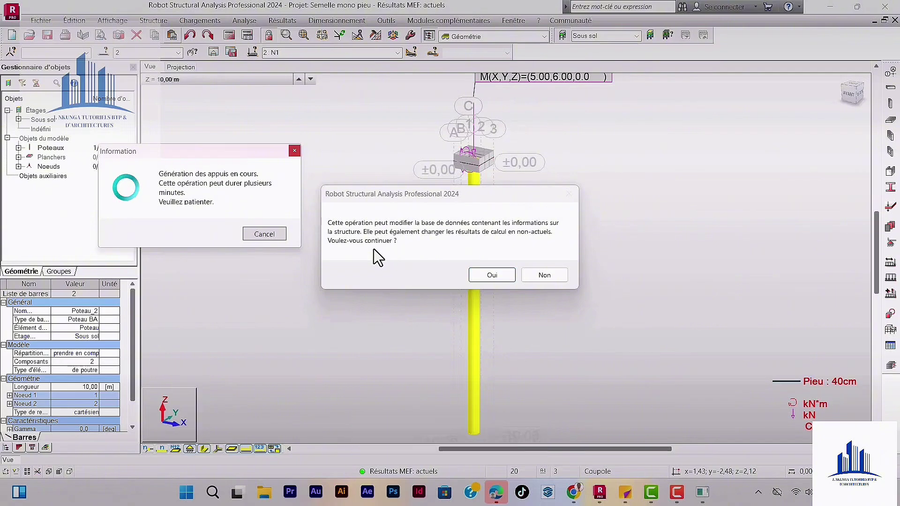
pyautogui.click(490, 275)
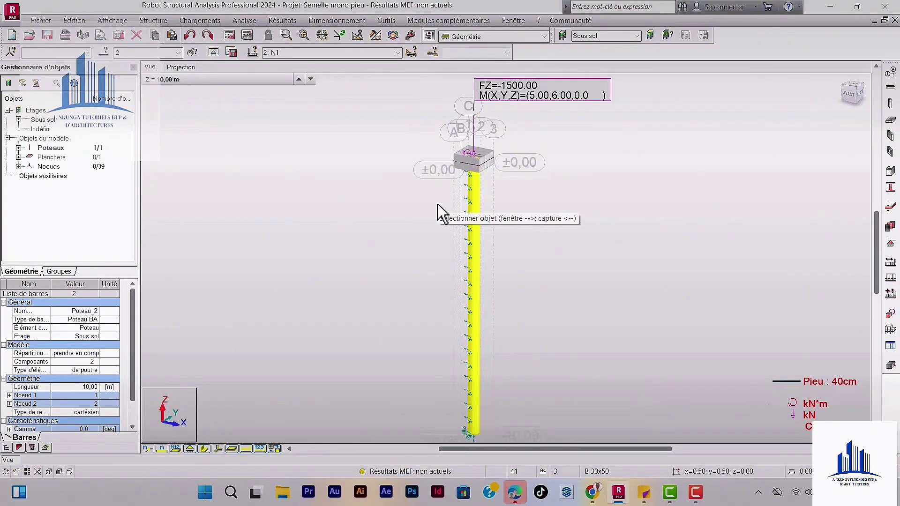
# Step: Rotate the structure in 3D to examine the generated elastic supports along the pile shaft, and deselect the pile
pyautogui.scroll(2, 487, 318)
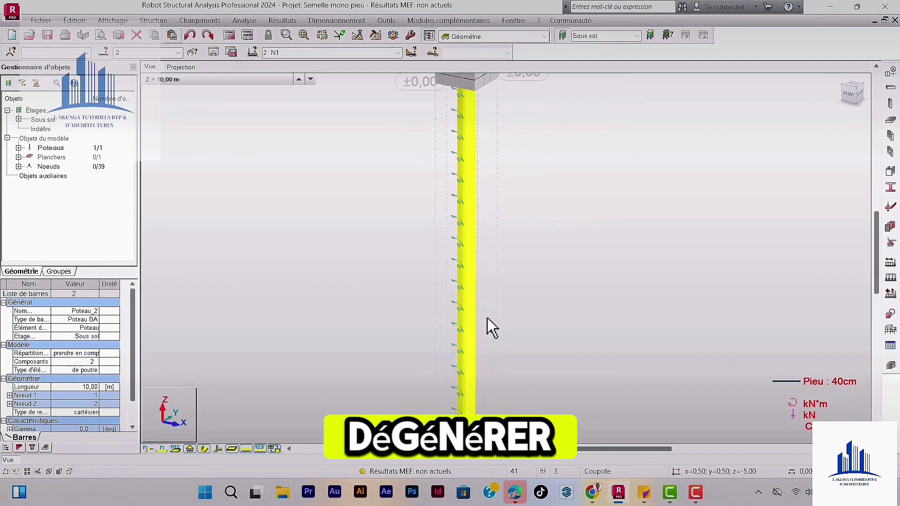
pyautogui.rightClick(588, 184)
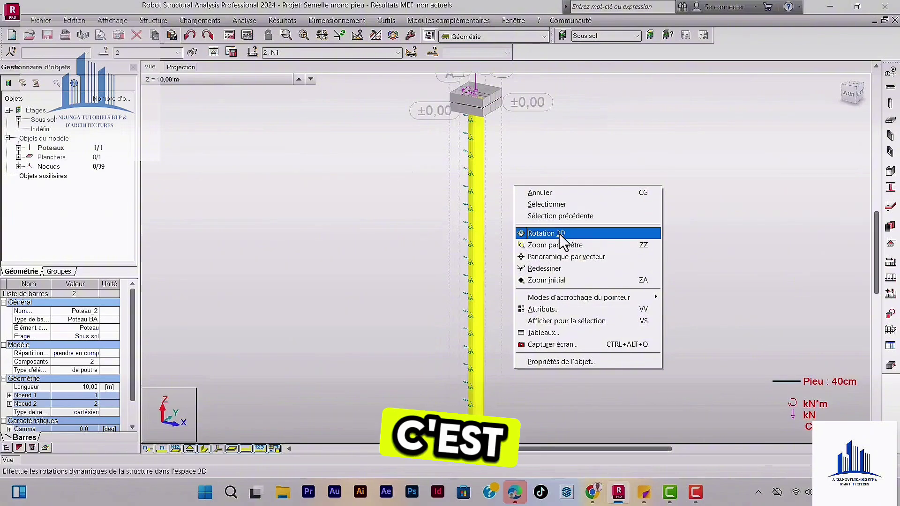
pyautogui.click(564, 233)
pyautogui.moveTo(470, 224); pyautogui.dragTo(514, 251)
pyautogui.press('Escape')
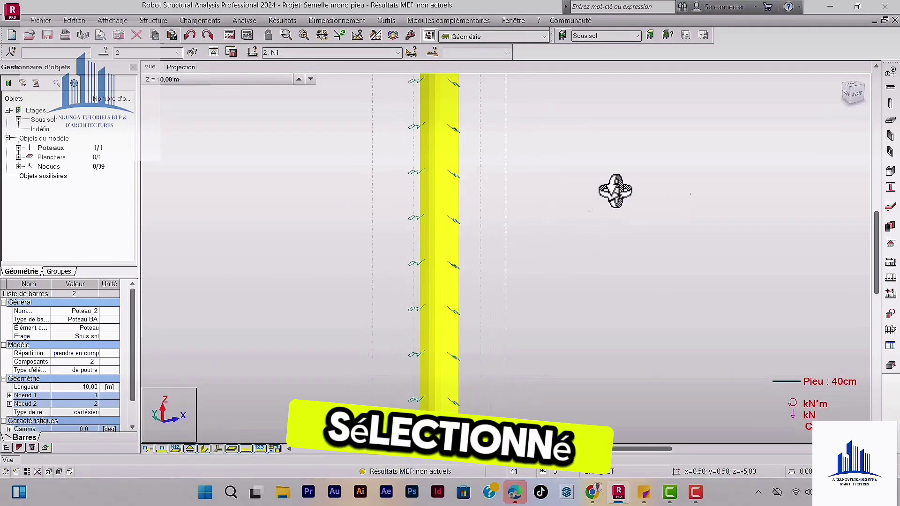
pyautogui.rightClick(543, 192)
pyautogui.click(583, 199)
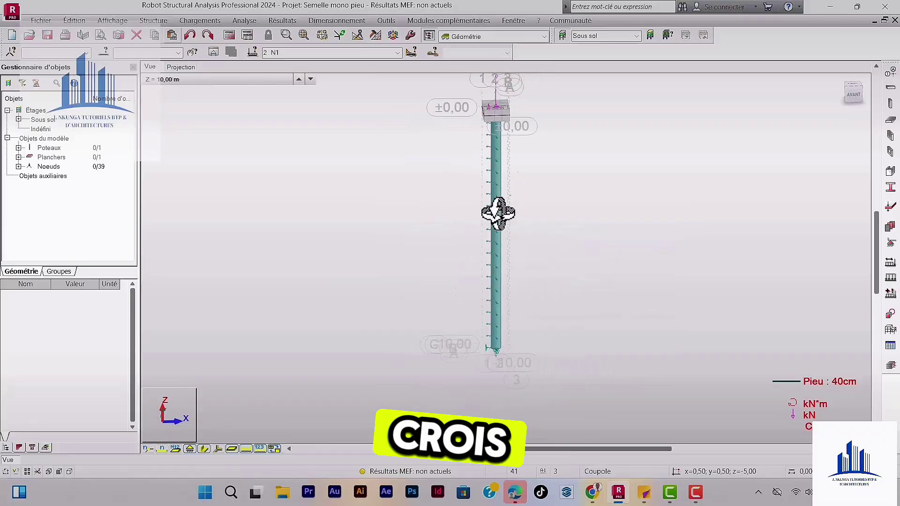
# Step: Inspect the whole pile from several angles and examine the elastic supports around its base close up
pyautogui.keyDown('shift'); pyautogui.moveTo(497, 182); pyautogui.dragTo(510, 195, button='middle'); pyautogui.keyUp('shift')
pyautogui.scroll(3, 504, 253)
pyautogui.scroll(-3, 469, 233)
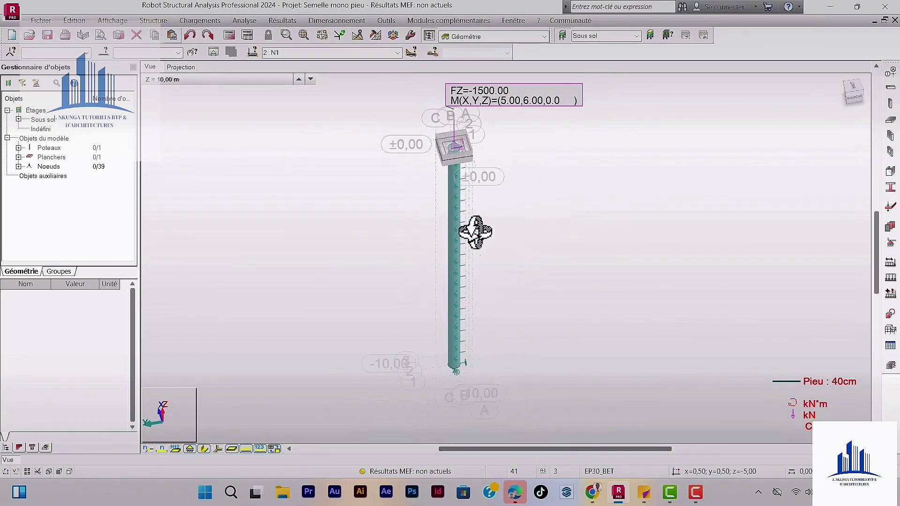
pyautogui.scroll(3, 476, 227)
pyautogui.scroll(-3, 478, 229)
pyautogui.scroll(3, 454, 361)
pyautogui.scroll(3, 460, 295)
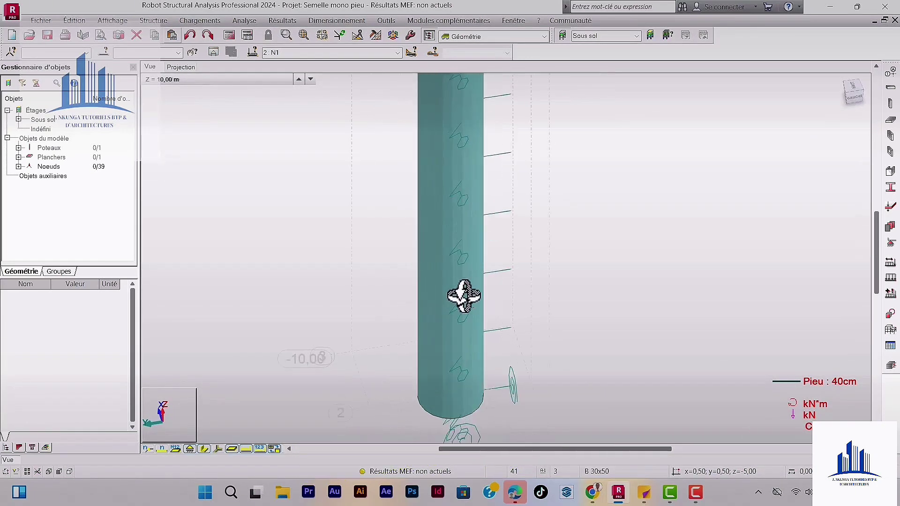
pyautogui.scroll(-2, 478, 335)
pyautogui.scroll(3, 474, 304)
pyautogui.scroll(-3, 458, 392)
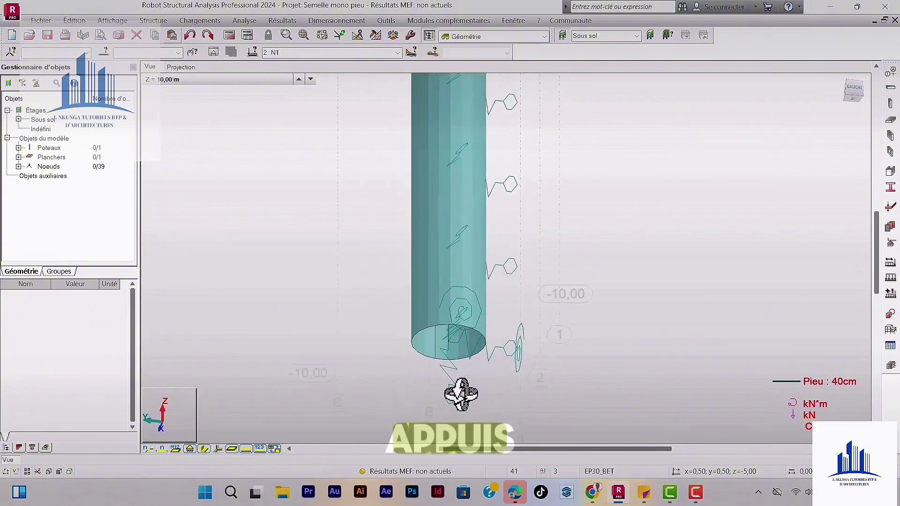
# Step: Examine the elastic supports at the pile toe and along the lower shaft in the 3D view
pyautogui.scroll(2, 458, 382)
pyautogui.scroll(-3, 474, 322)
pyautogui.scroll(5, 470, 322)
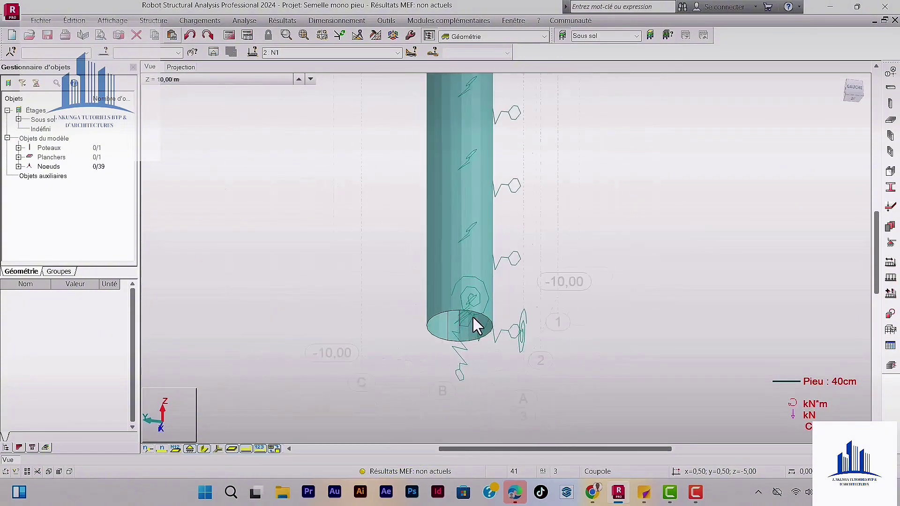
pyautogui.scroll(-5, 450, 324)
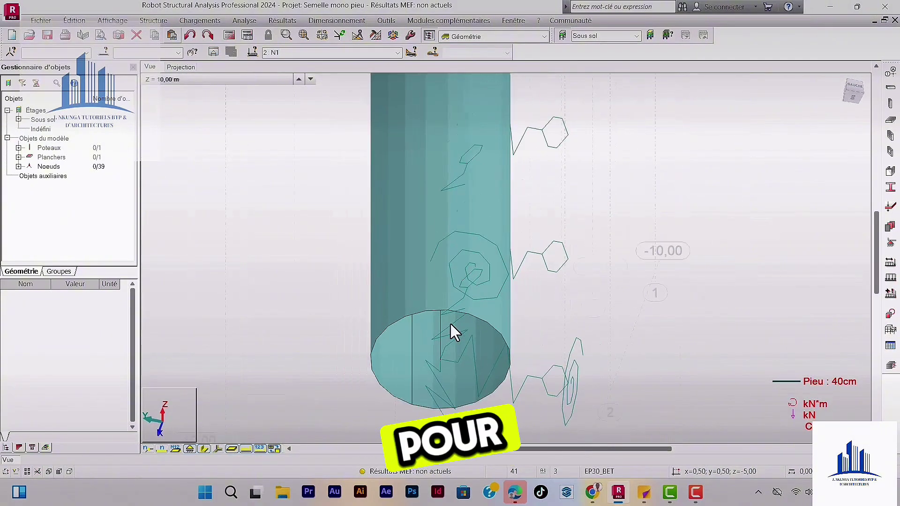
pyautogui.scroll(2, 428, 280)
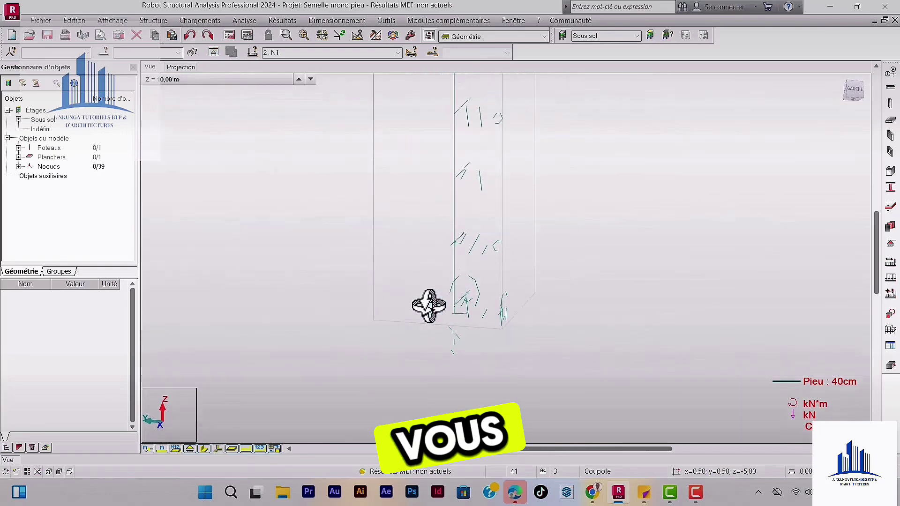
pyautogui.scroll(-5, 426, 305)
pyautogui.scroll(3, 417, 209)
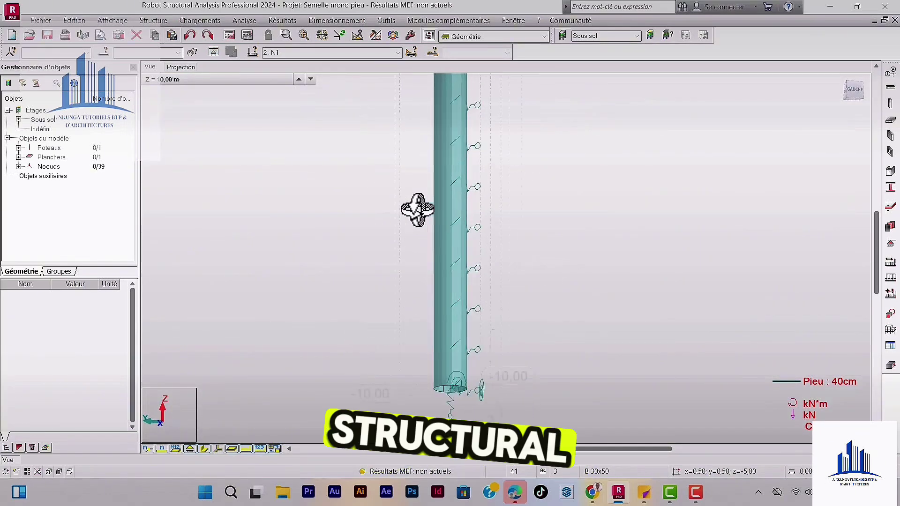
pyautogui.scroll(-5, 462, 267)
pyautogui.scroll(2, 461, 248)
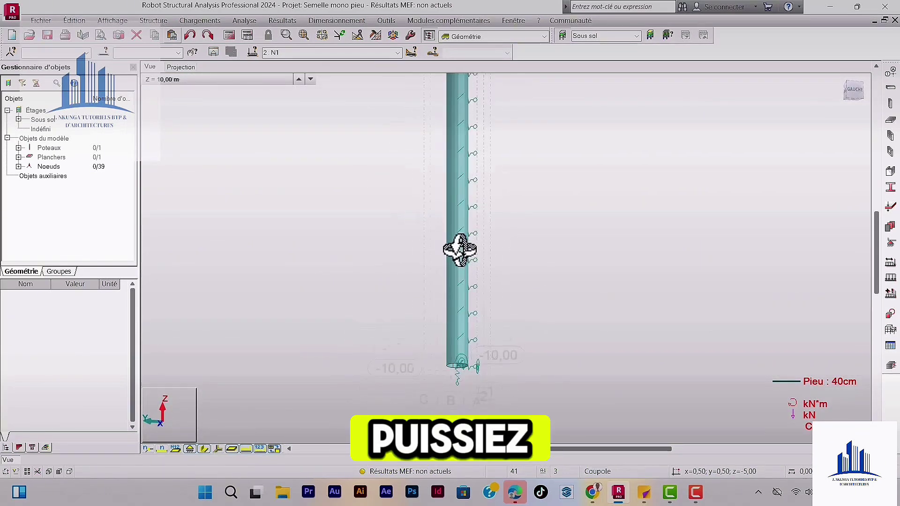
# Step: Inspect the loaded footing and the full row of elastic supports along the pile from above and from the side
pyautogui.scroll(1, 459, 249)
pyautogui.keyDown('shift'); pyautogui.moveTo(471, 240); pyautogui.dragTo(471, 298, button='middle'); pyautogui.keyUp('shift')
pyautogui.scroll(3, 489, 282)
pyautogui.scroll(-3, 476, 254)
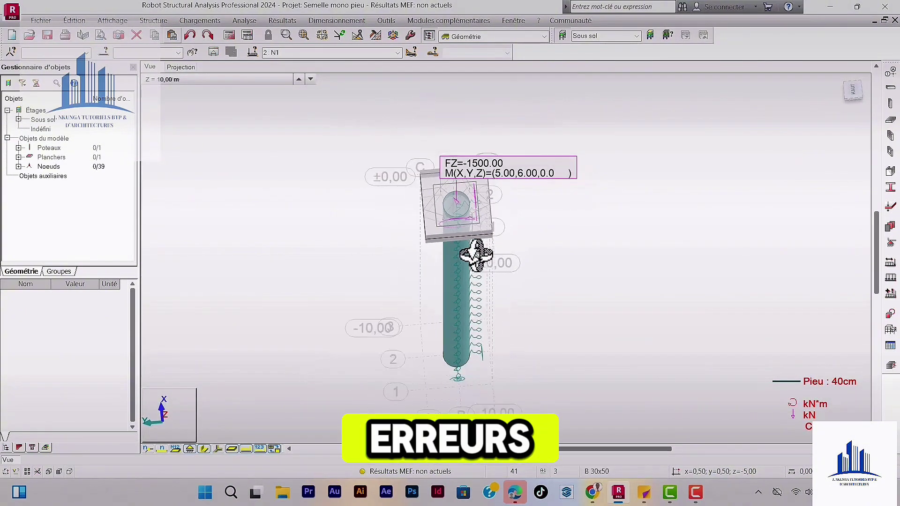
pyautogui.keyDown('shift'); pyautogui.moveTo(460, 264); pyautogui.dragTo(457, 271, button='middle'); pyautogui.keyUp('shift')
pyautogui.scroll(5, 461, 273)
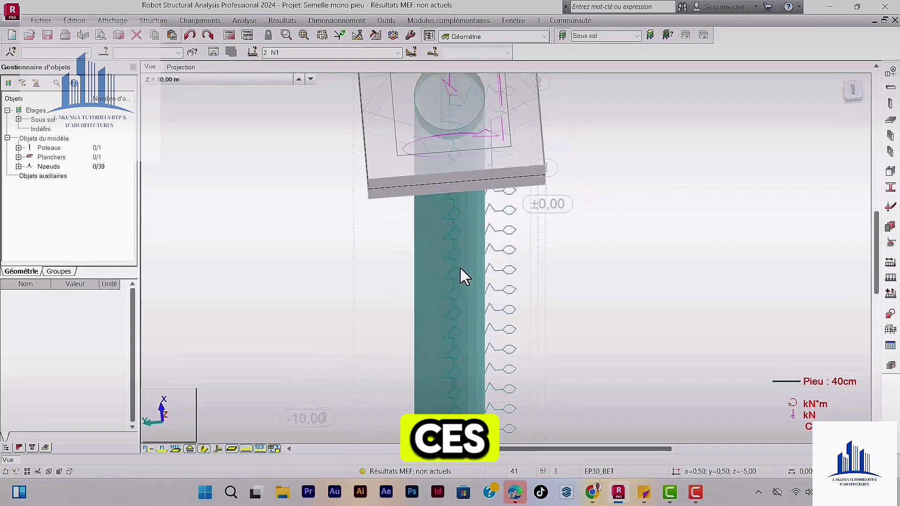
pyautogui.scroll(-2, 471, 263)
pyautogui.scroll(-2, 505, 159)
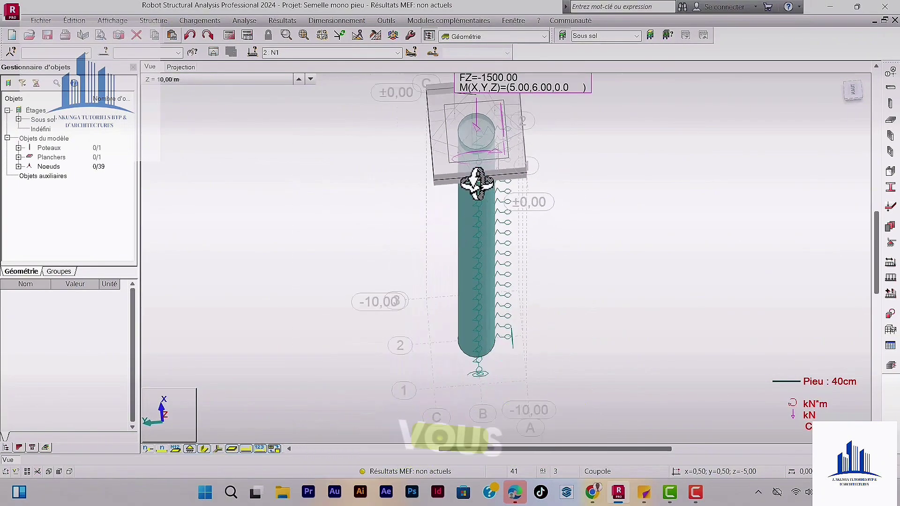
pyautogui.scroll(2, 469, 163)
pyautogui.scroll(-2, 464, 242)
pyautogui.scroll(2, 481, 248)
pyautogui.moveTo(481, 249)
pyautogui.keyDown('shift'); pyautogui.mouseDown(button='middle')
pyautogui.moveTo(494, 235)
pyautogui.moveTo(474, 237)
pyautogui.moveTo(458, 213)
pyautogui.moveTo(483, 251)
pyautogui.mouseUp(button='middle'); pyautogui.keyUp('shift')
pyautogui.scroll(-1, 483, 251)
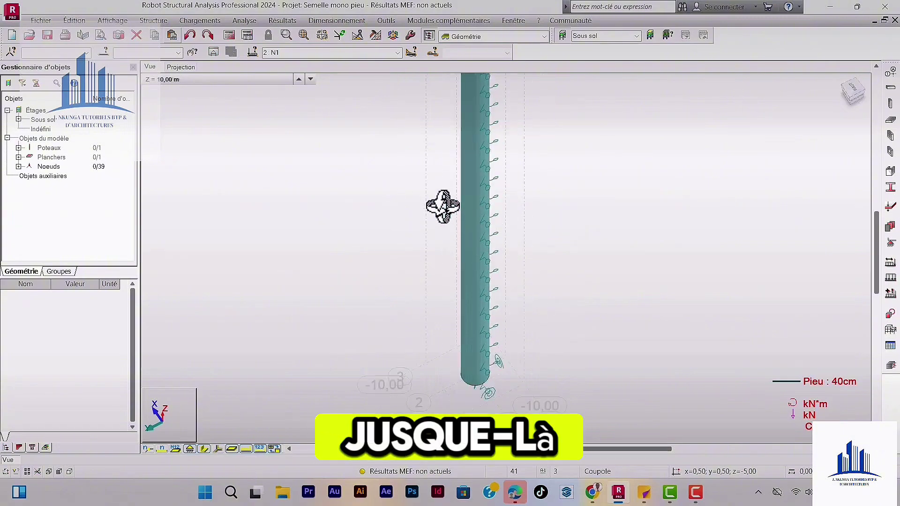
pyautogui.scroll(3, 487, 189)
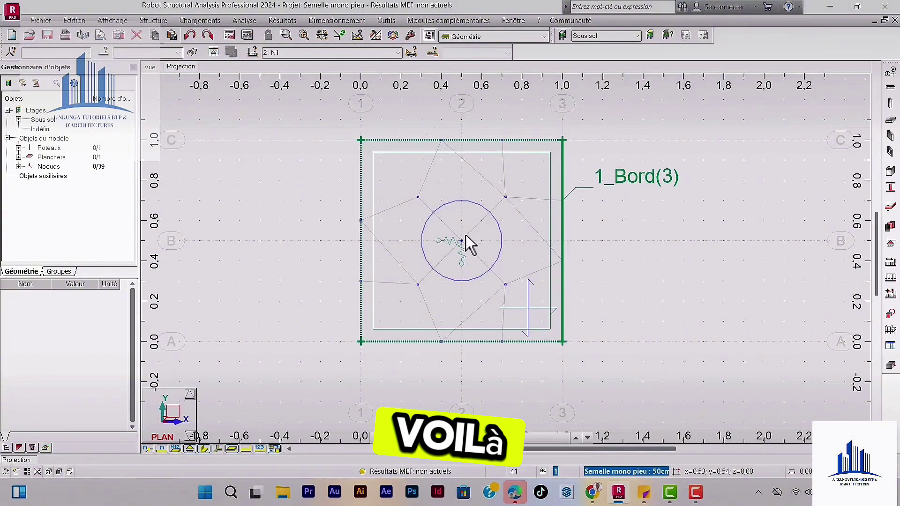
pyautogui.scroll(2, 466, 235)
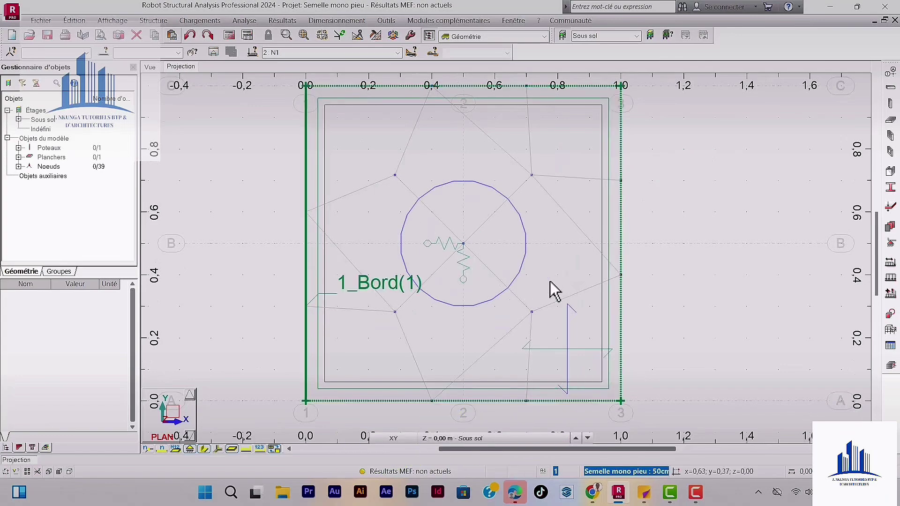
pyautogui.scroll(-2, 461, 250)
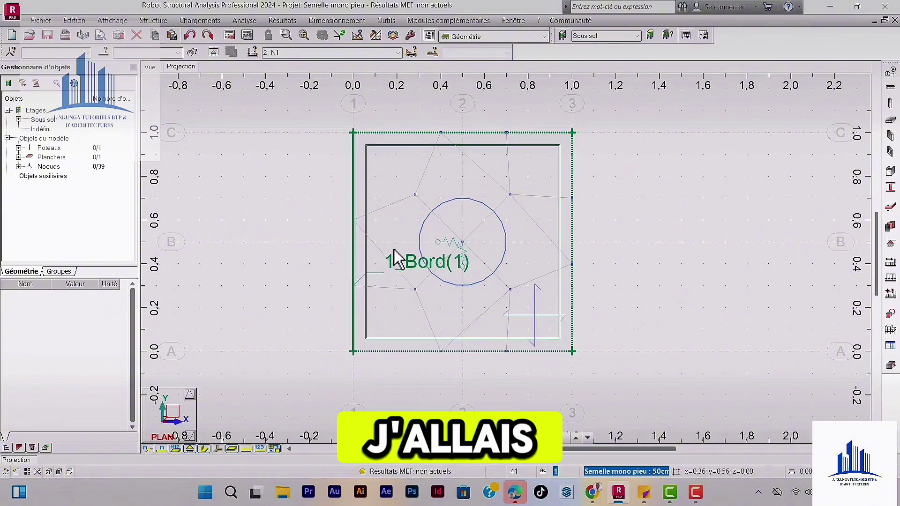
pyautogui.scroll(3, 458, 302)
pyautogui.scroll(-1, 468, 324)
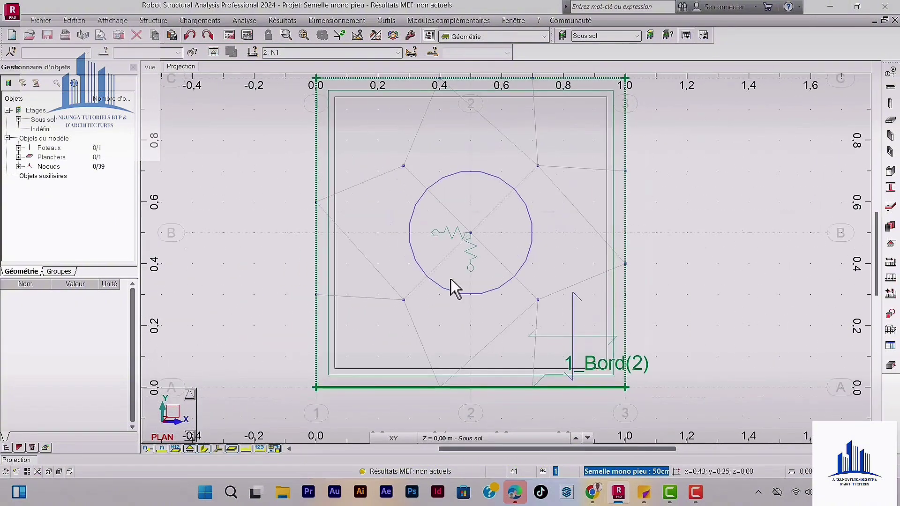
pyautogui.scroll(-2, 488, 243)
pyautogui.scroll(4, 437, 257)
pyautogui.scroll(-1, 458, 290)
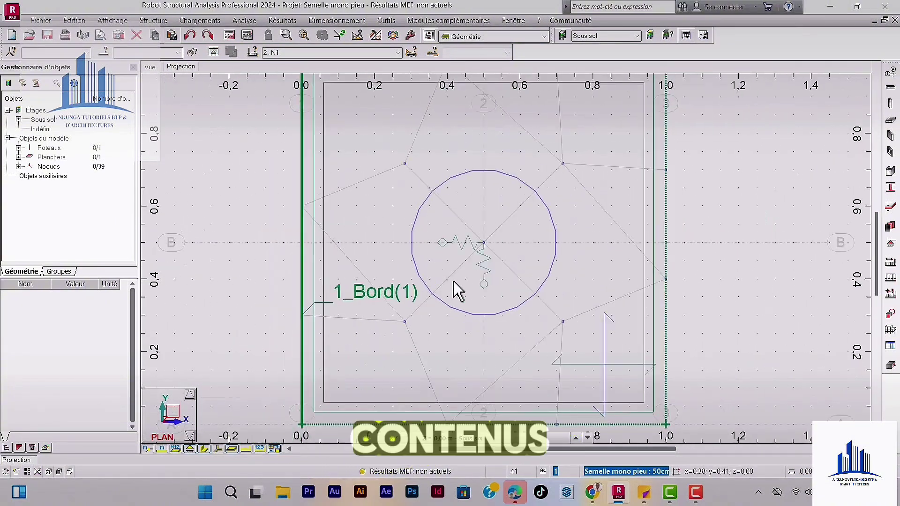
pyautogui.scroll(-2, 472, 291)
pyautogui.scroll(3, 468, 257)
pyautogui.scroll(-2, 468, 296)
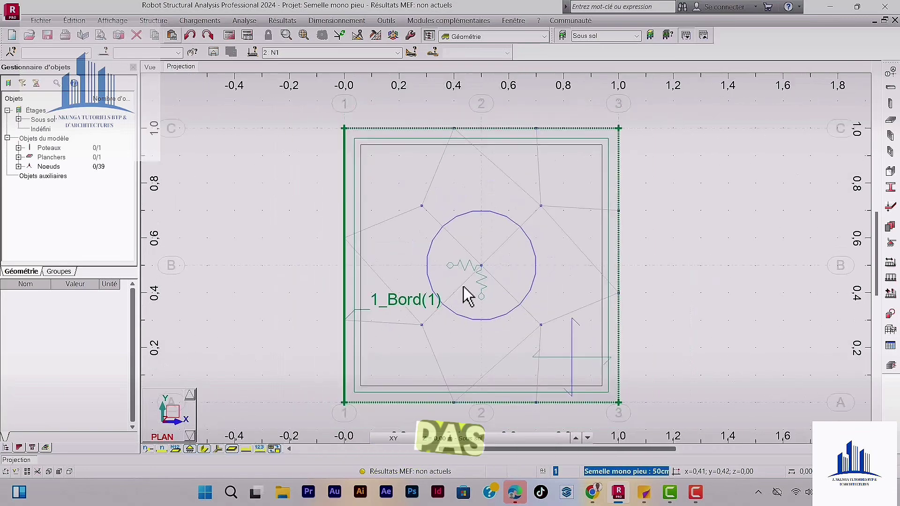
pyautogui.scroll(-2, 474, 203)
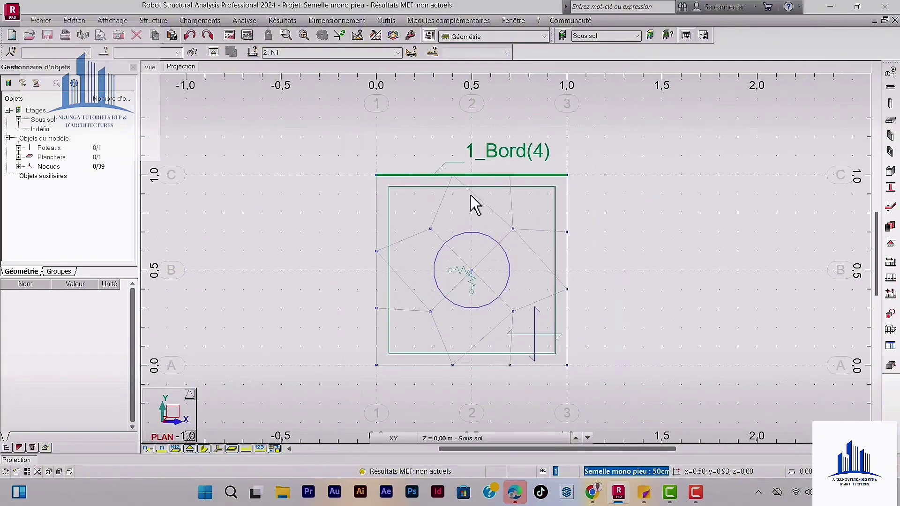
pyautogui.scroll(3, 452, 291)
pyautogui.scroll(-1, 436, 288)
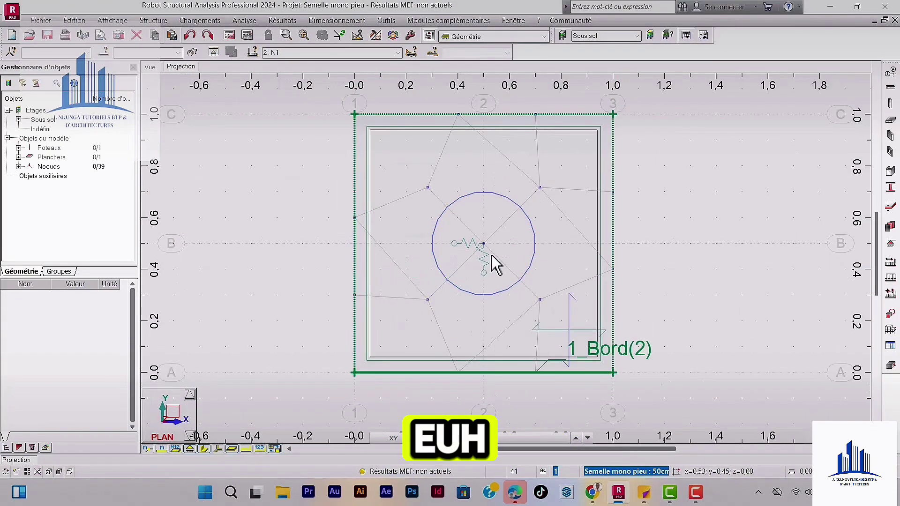
pyautogui.scroll(2, 492, 257)
pyautogui.scroll(-4, 441, 281)
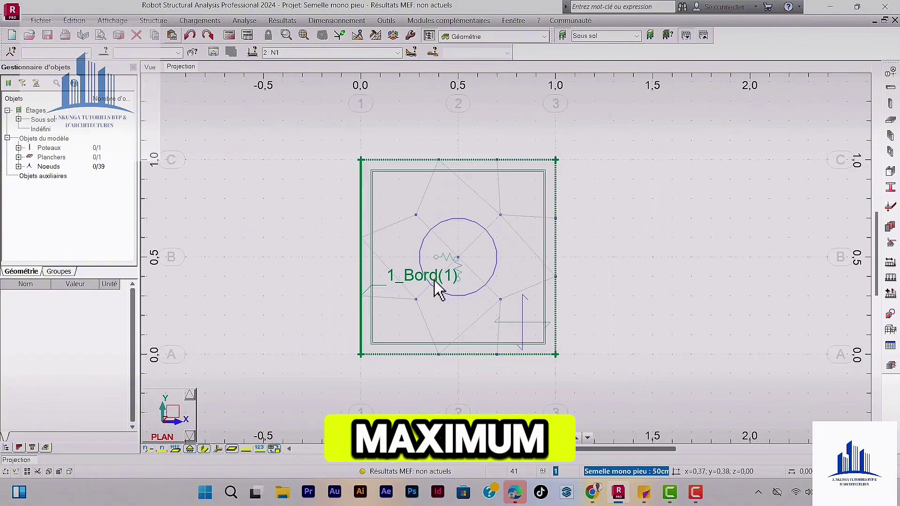
pyautogui.scroll(2, 458, 257)
pyautogui.scroll(1, 468, 261)
pyautogui.scroll(-1, 456, 273)
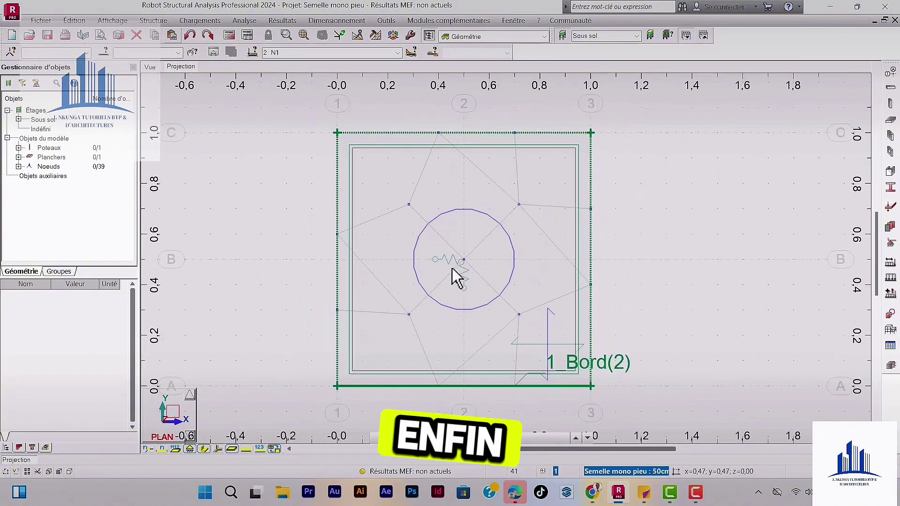
pyautogui.scroll(2, 457, 276)
pyautogui.scroll(-2, 489, 249)
pyautogui.scroll(2, 466, 285)
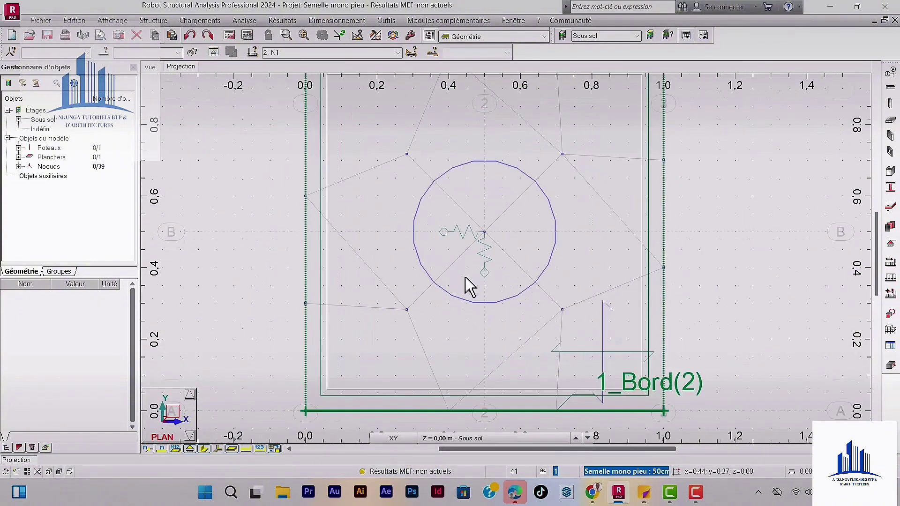
pyautogui.scroll(-2, 485, 225)
pyautogui.scroll(2, 487, 226)
pyautogui.scroll(-1, 486, 226)
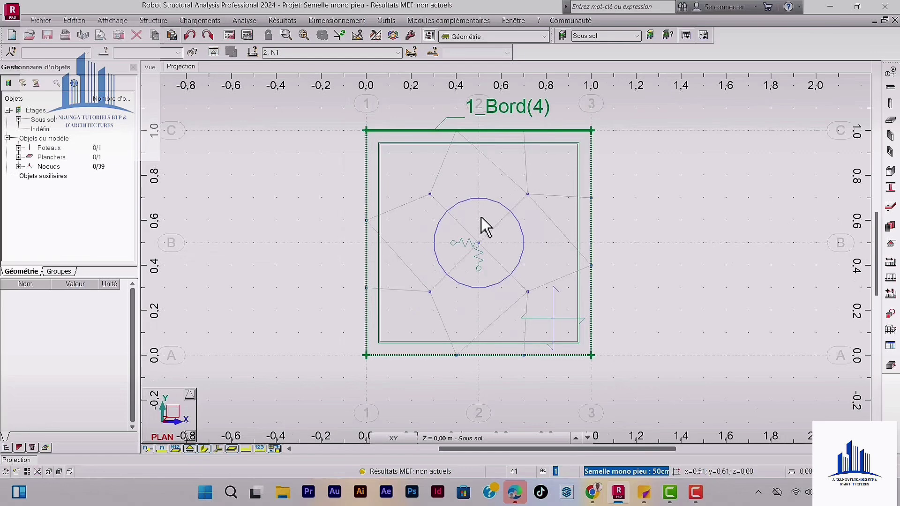